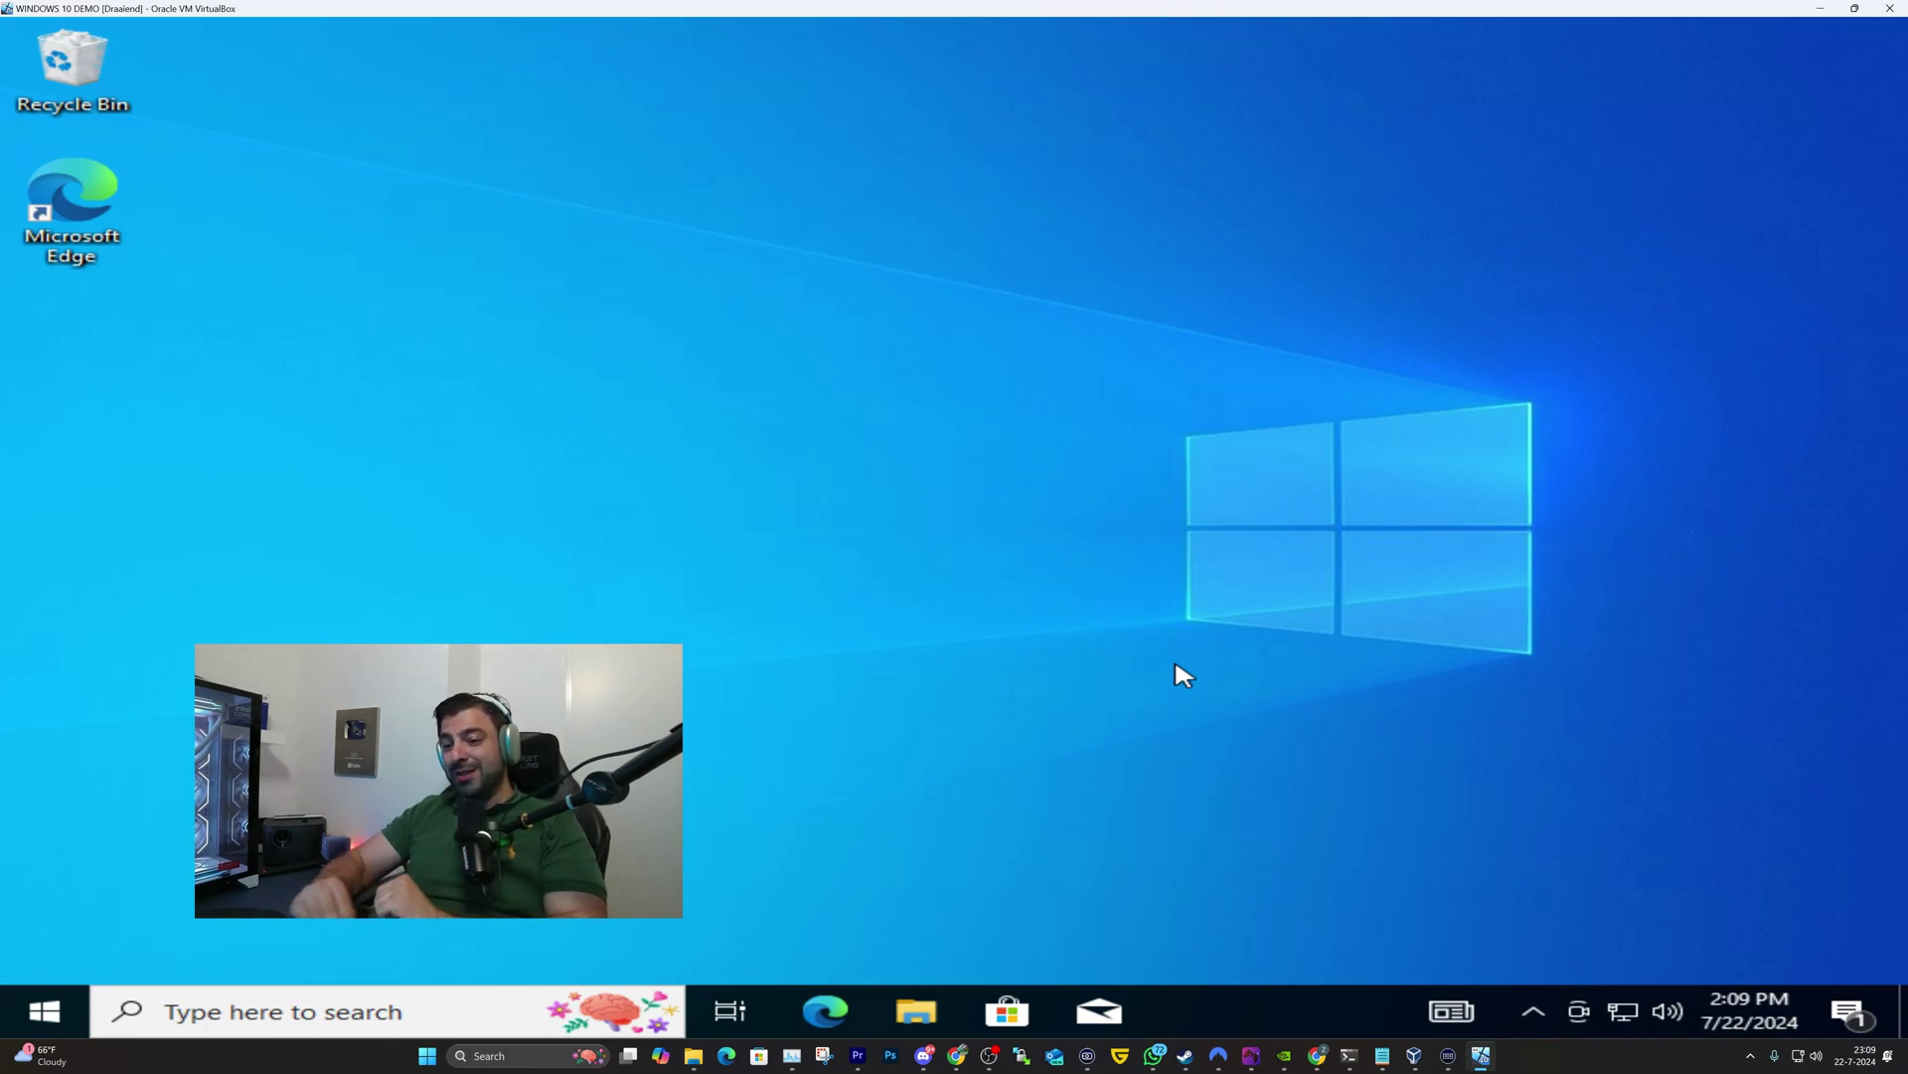
Create a folder named WINDOWS 10 SMB in the root of Local Disk (C:).
click(907, 1012)
click(395, 546)
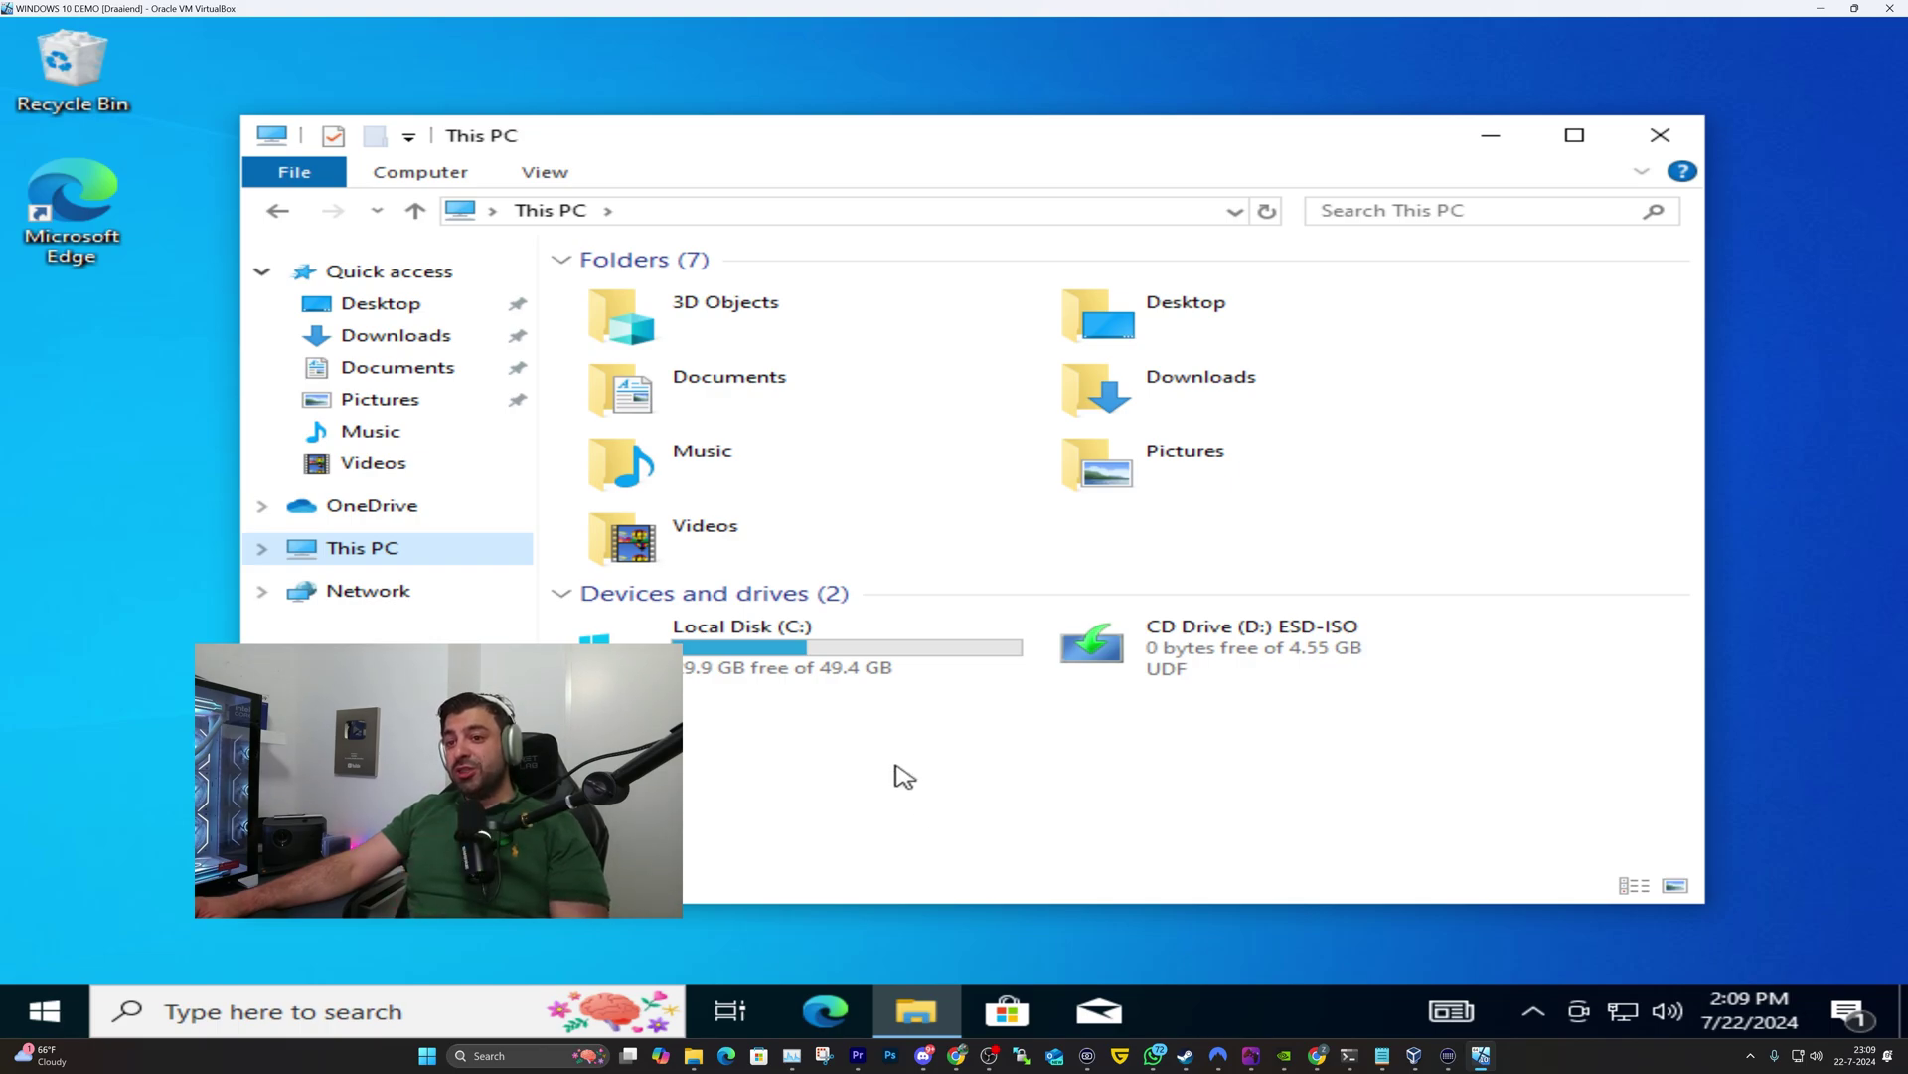
double_click(845, 673)
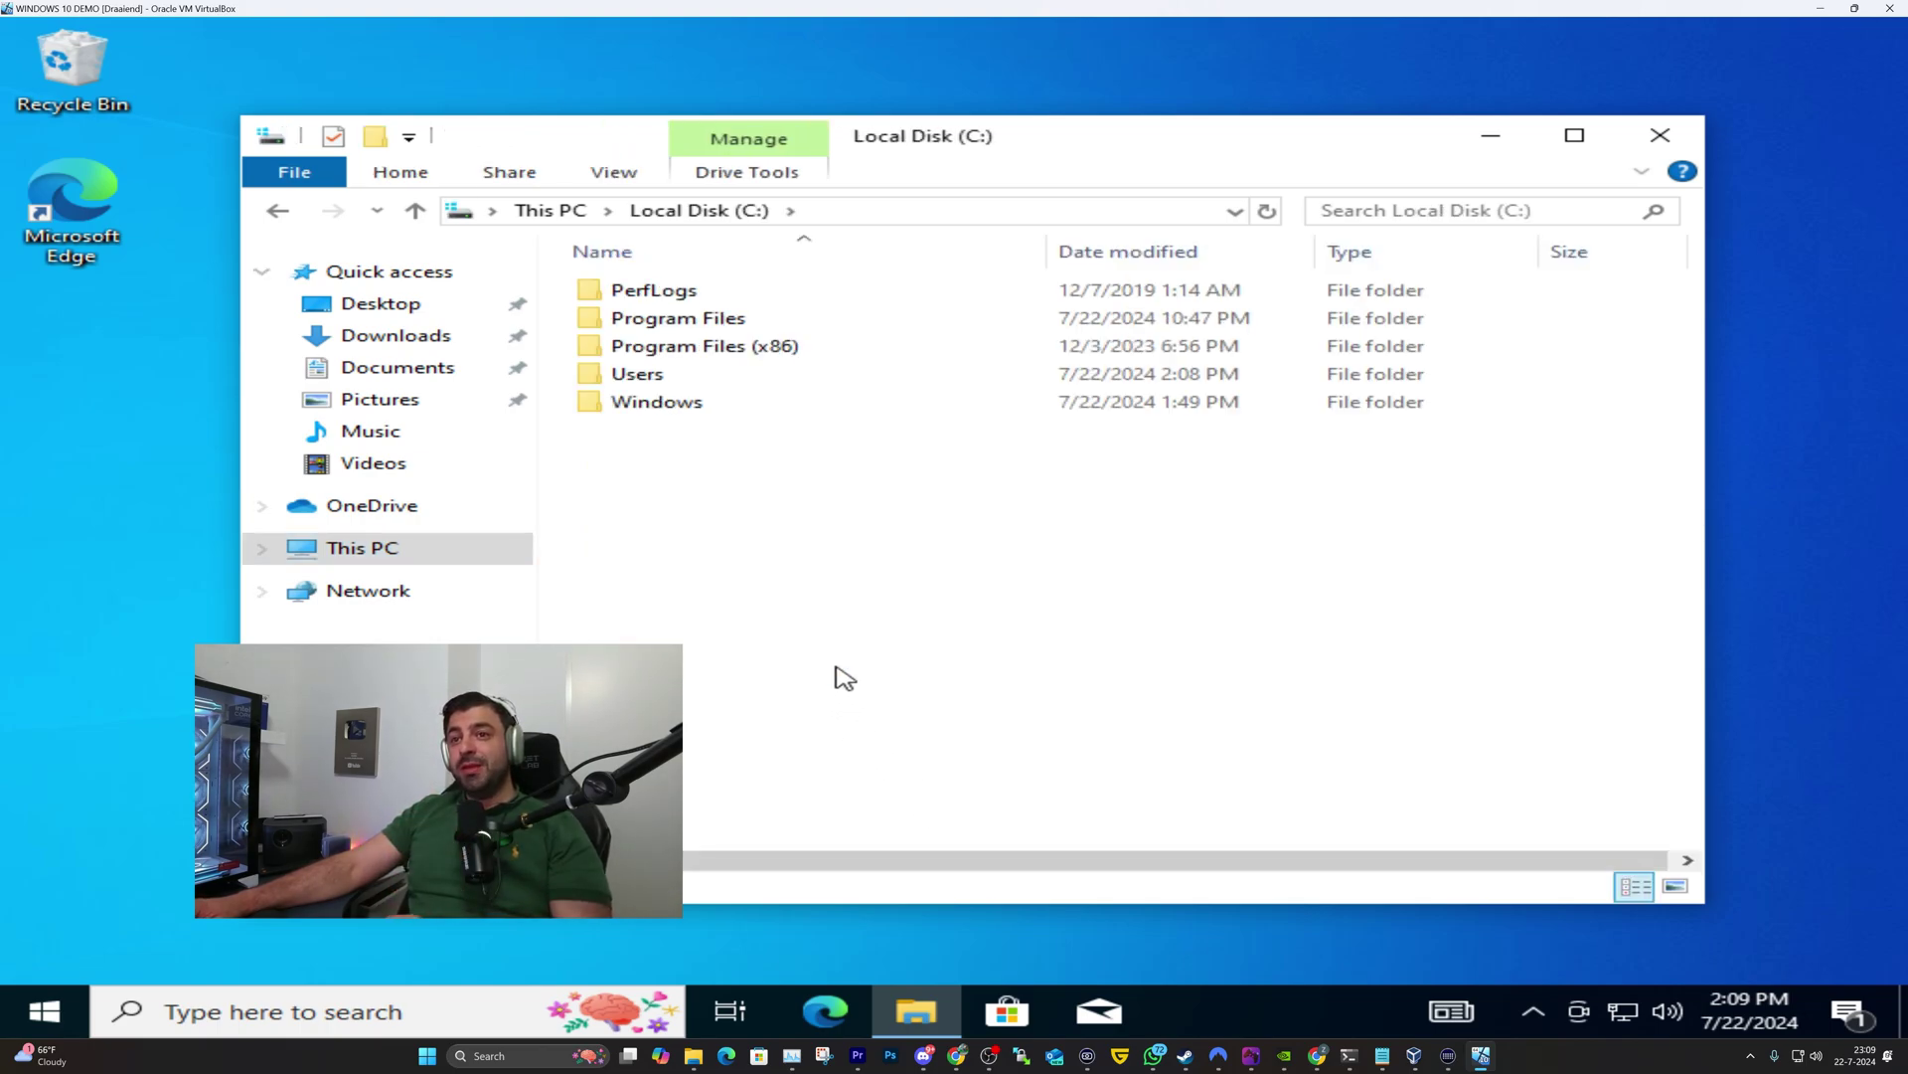
right_click(774, 587)
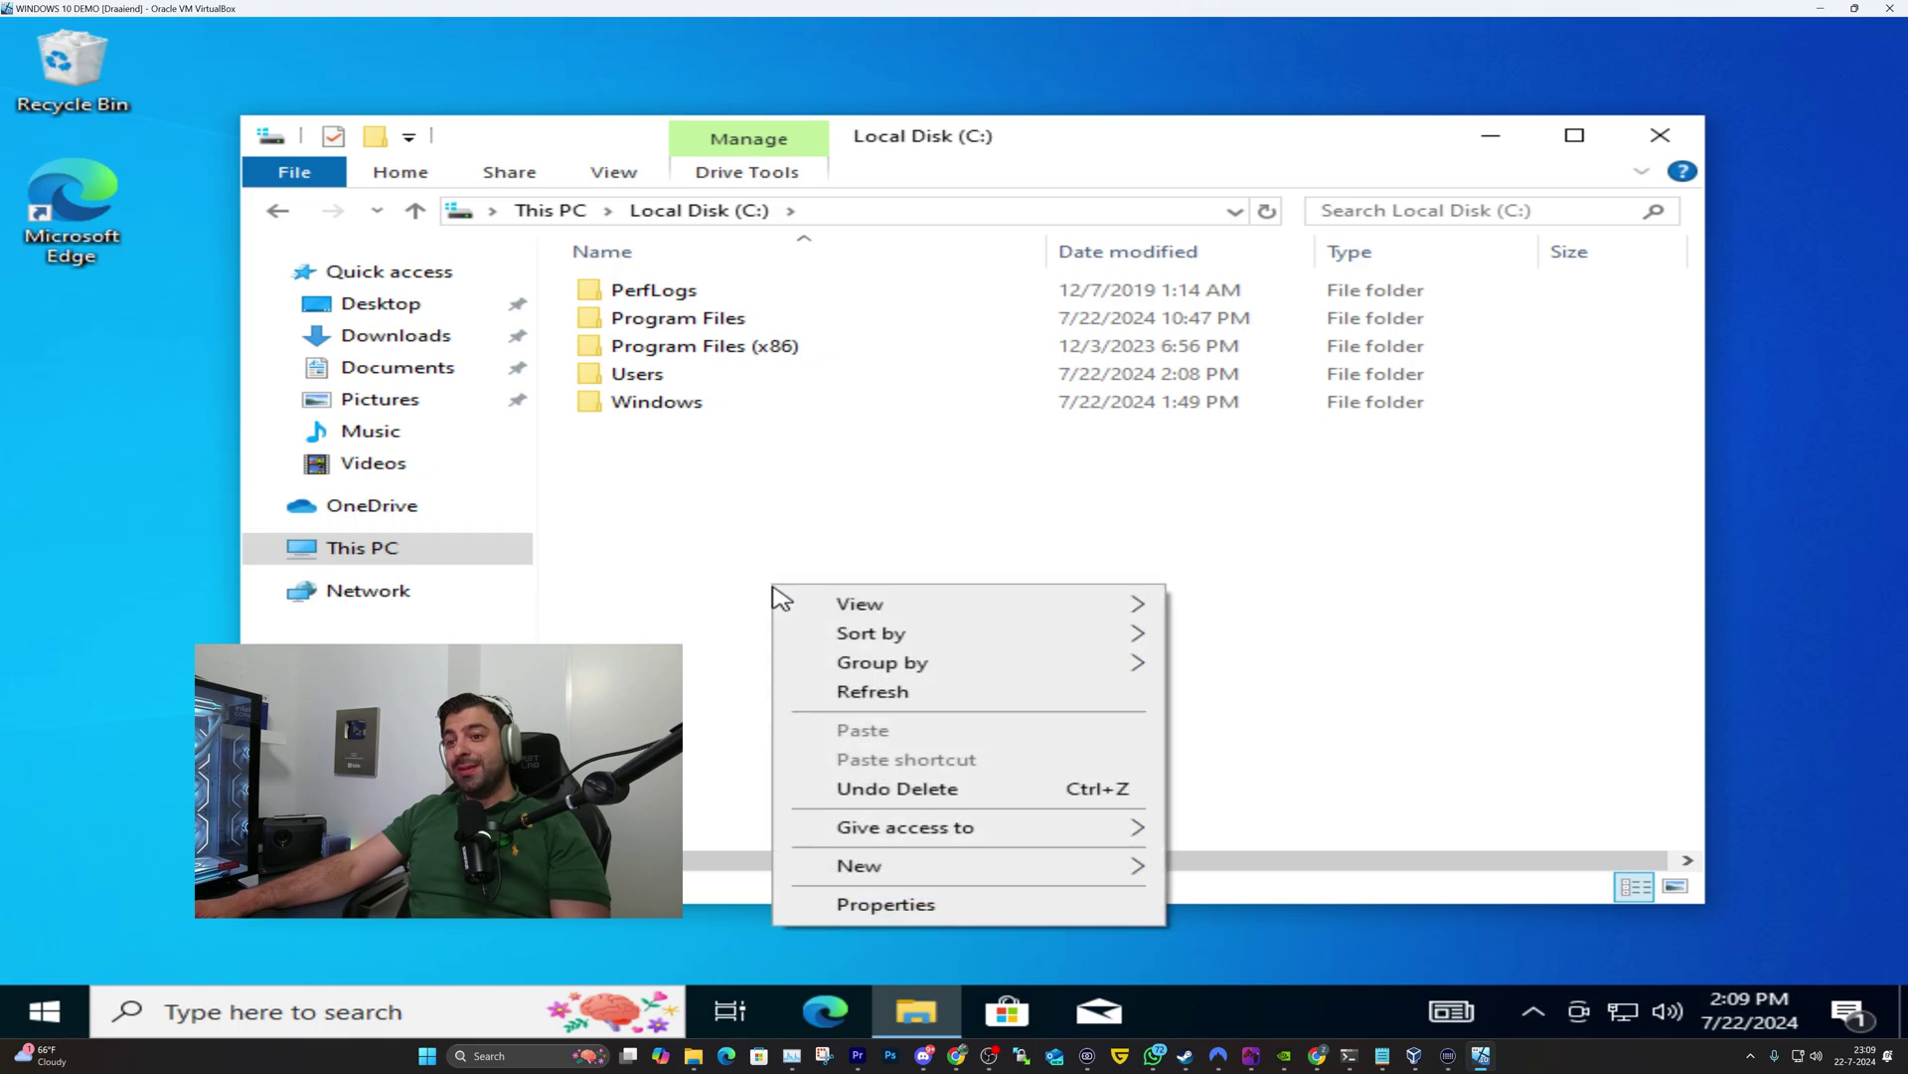
mouse_move(929, 871)
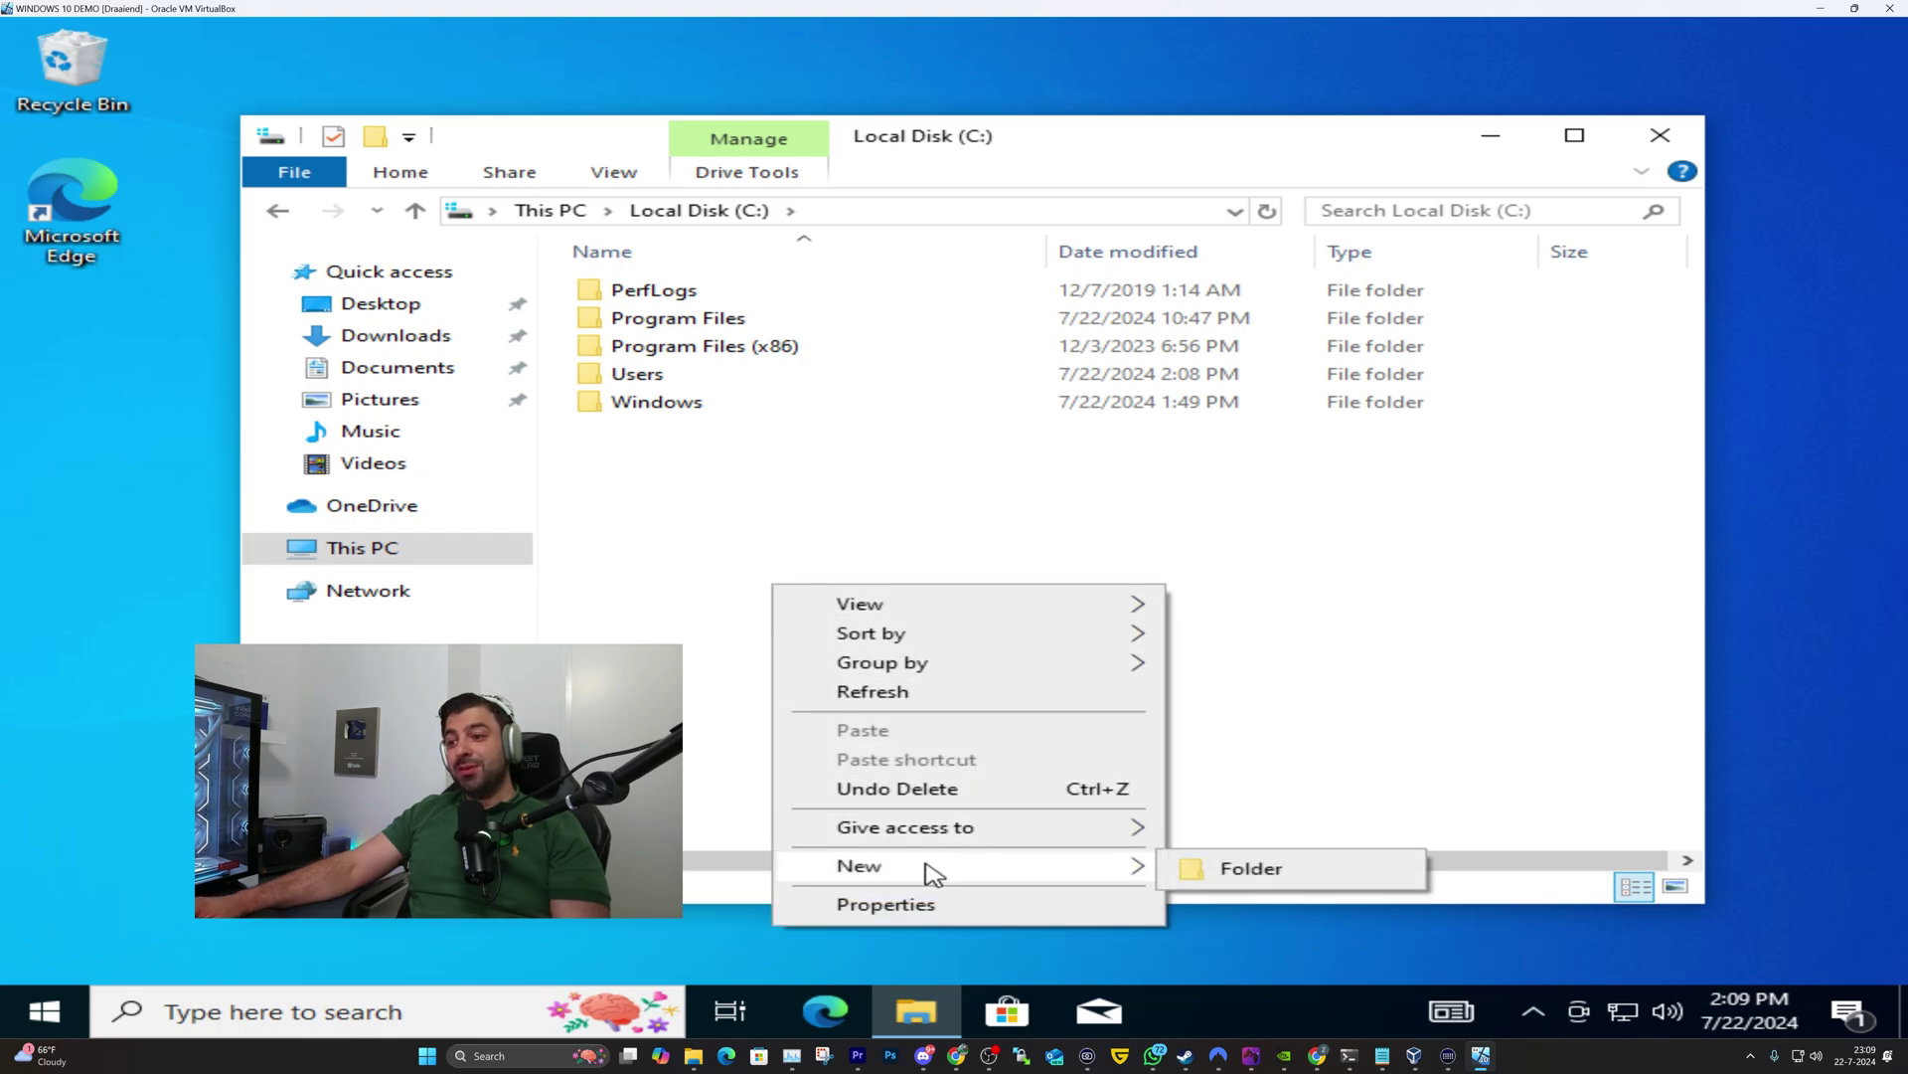
click(1187, 868)
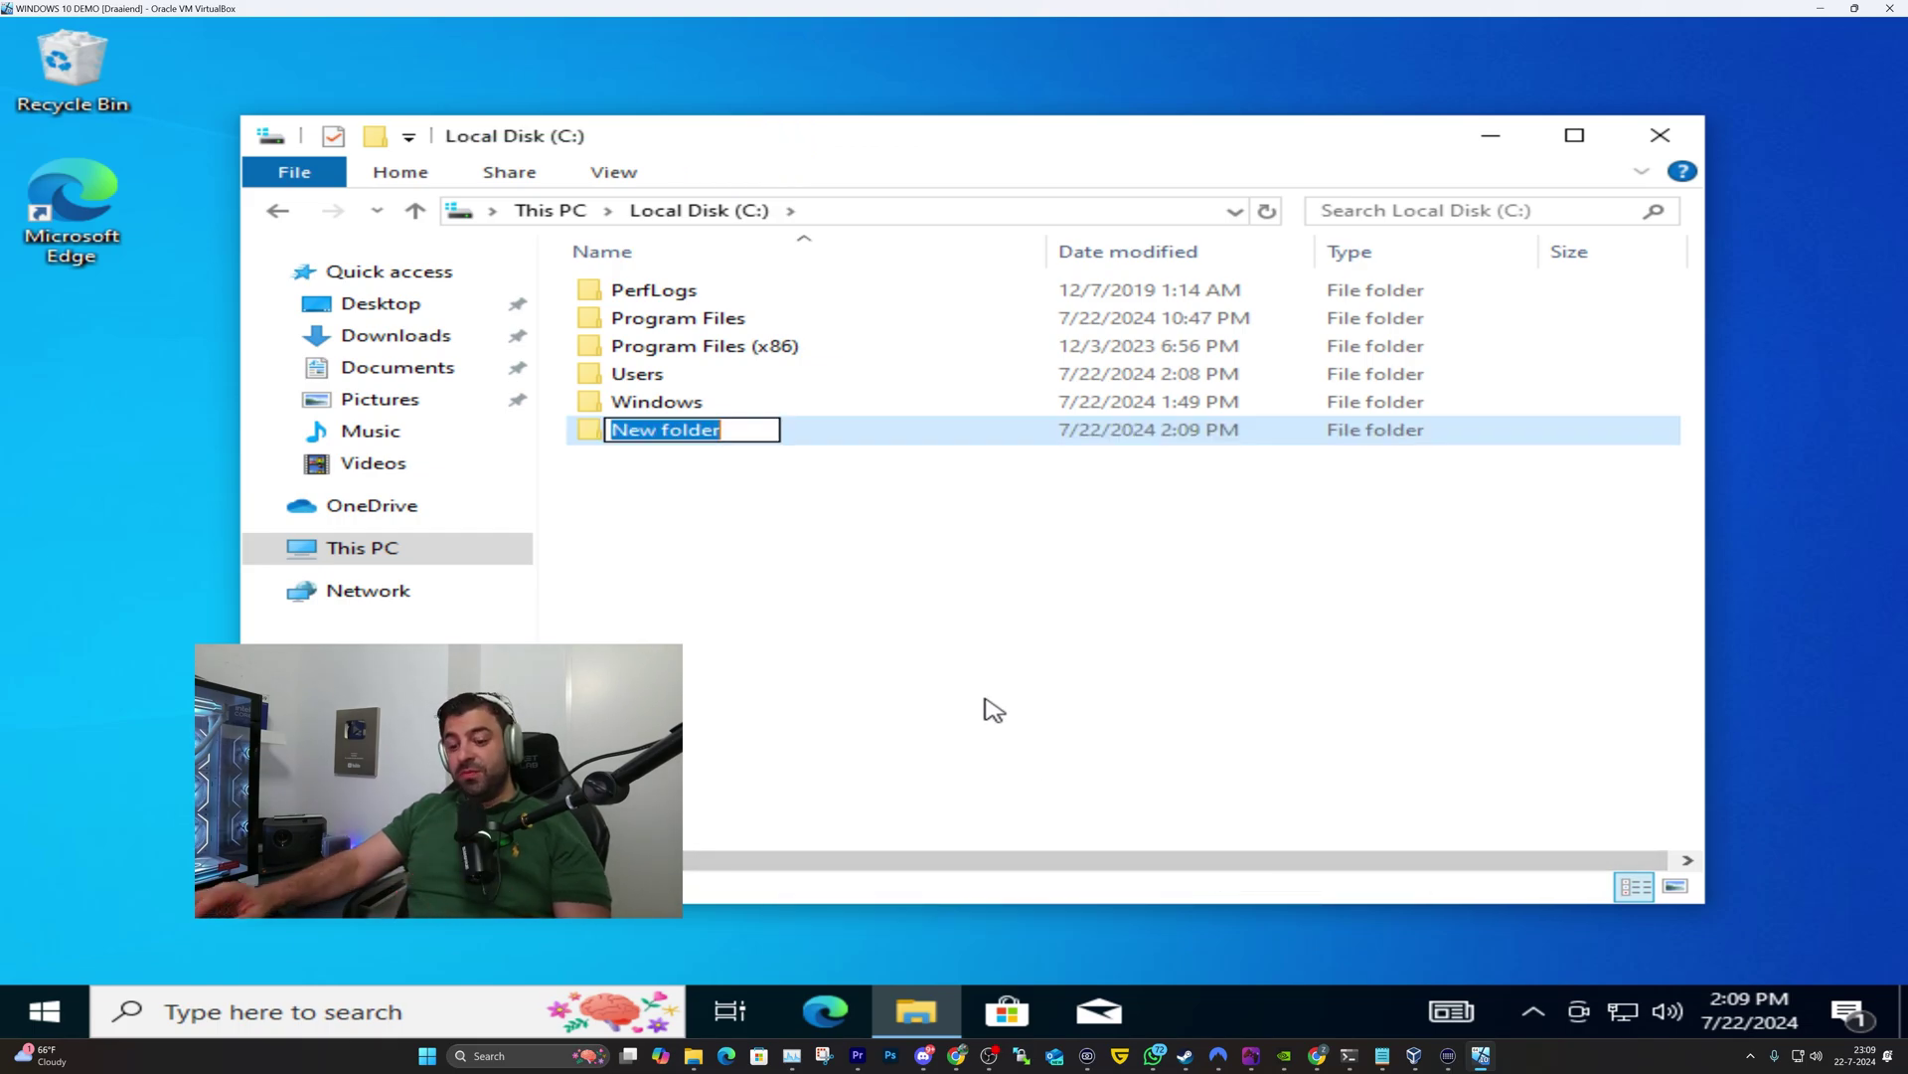
text(WINDOWS )
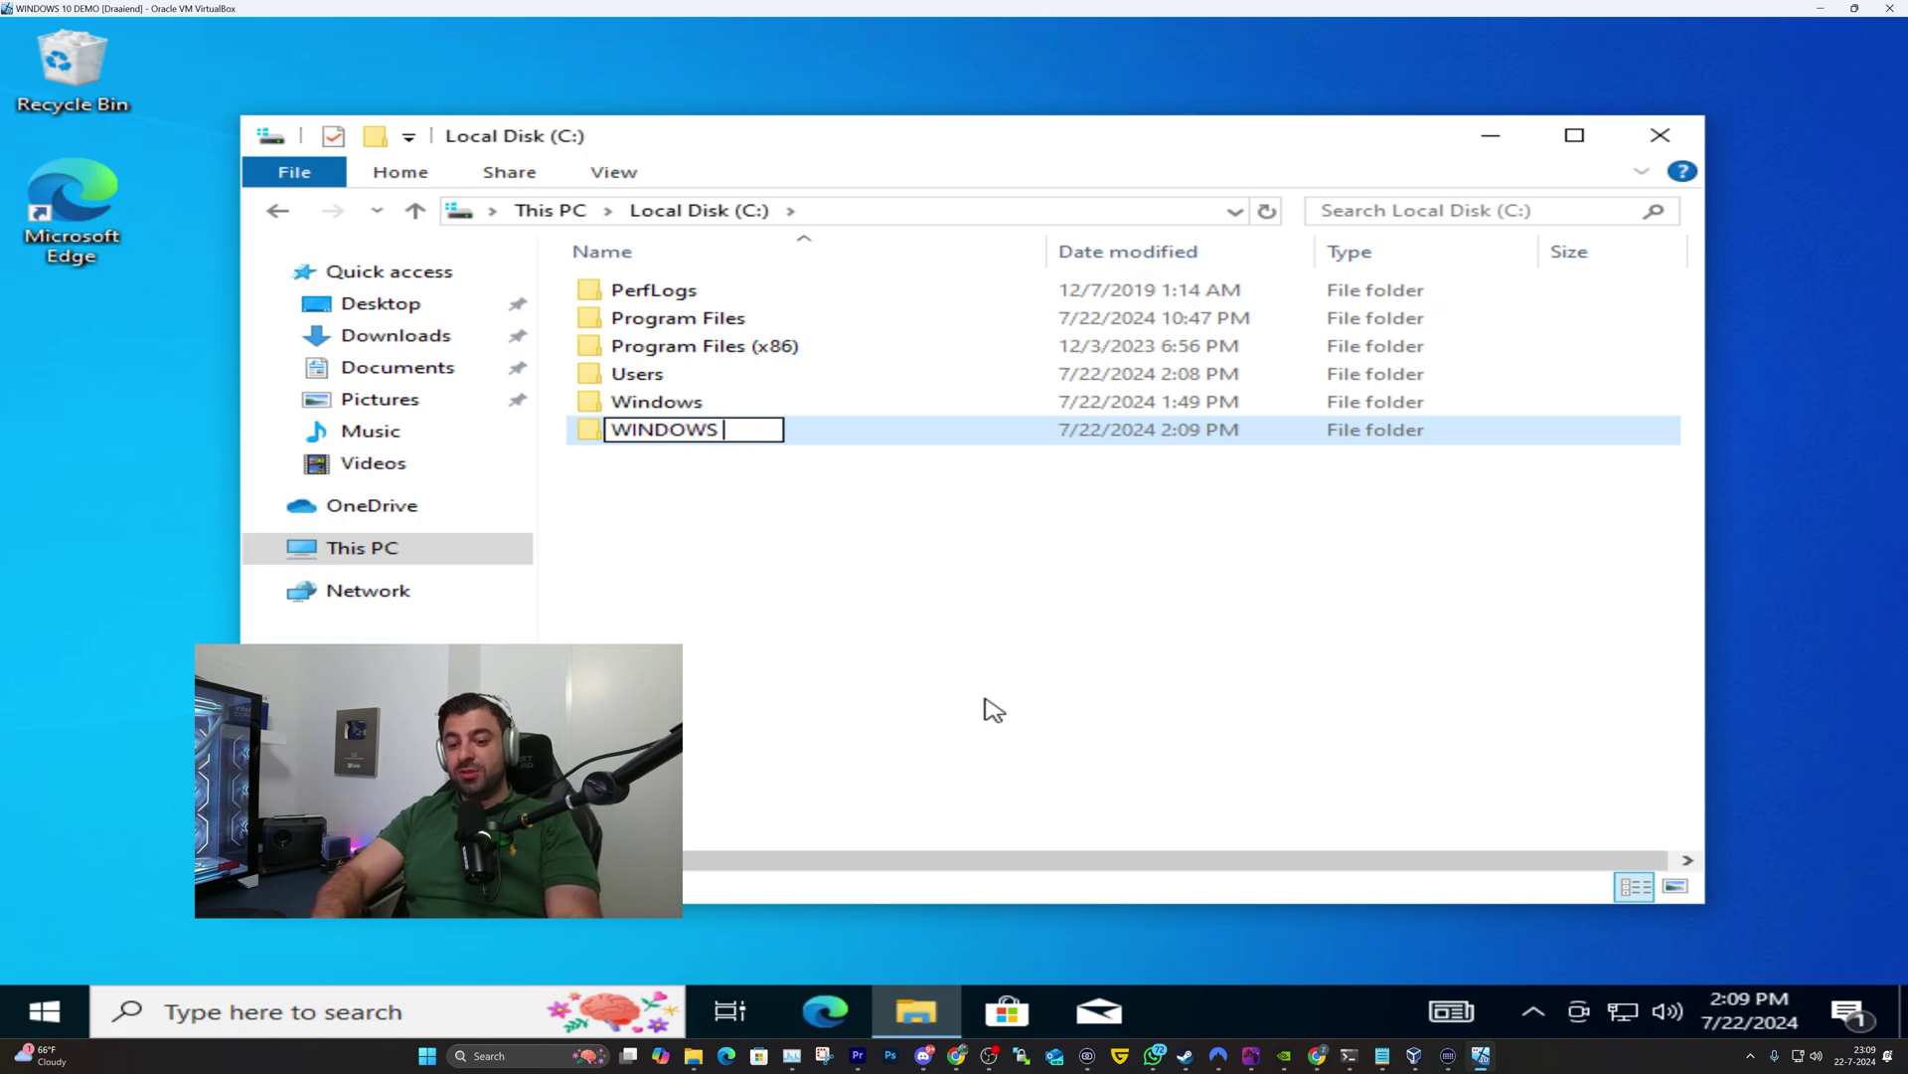
text(10 SMB)
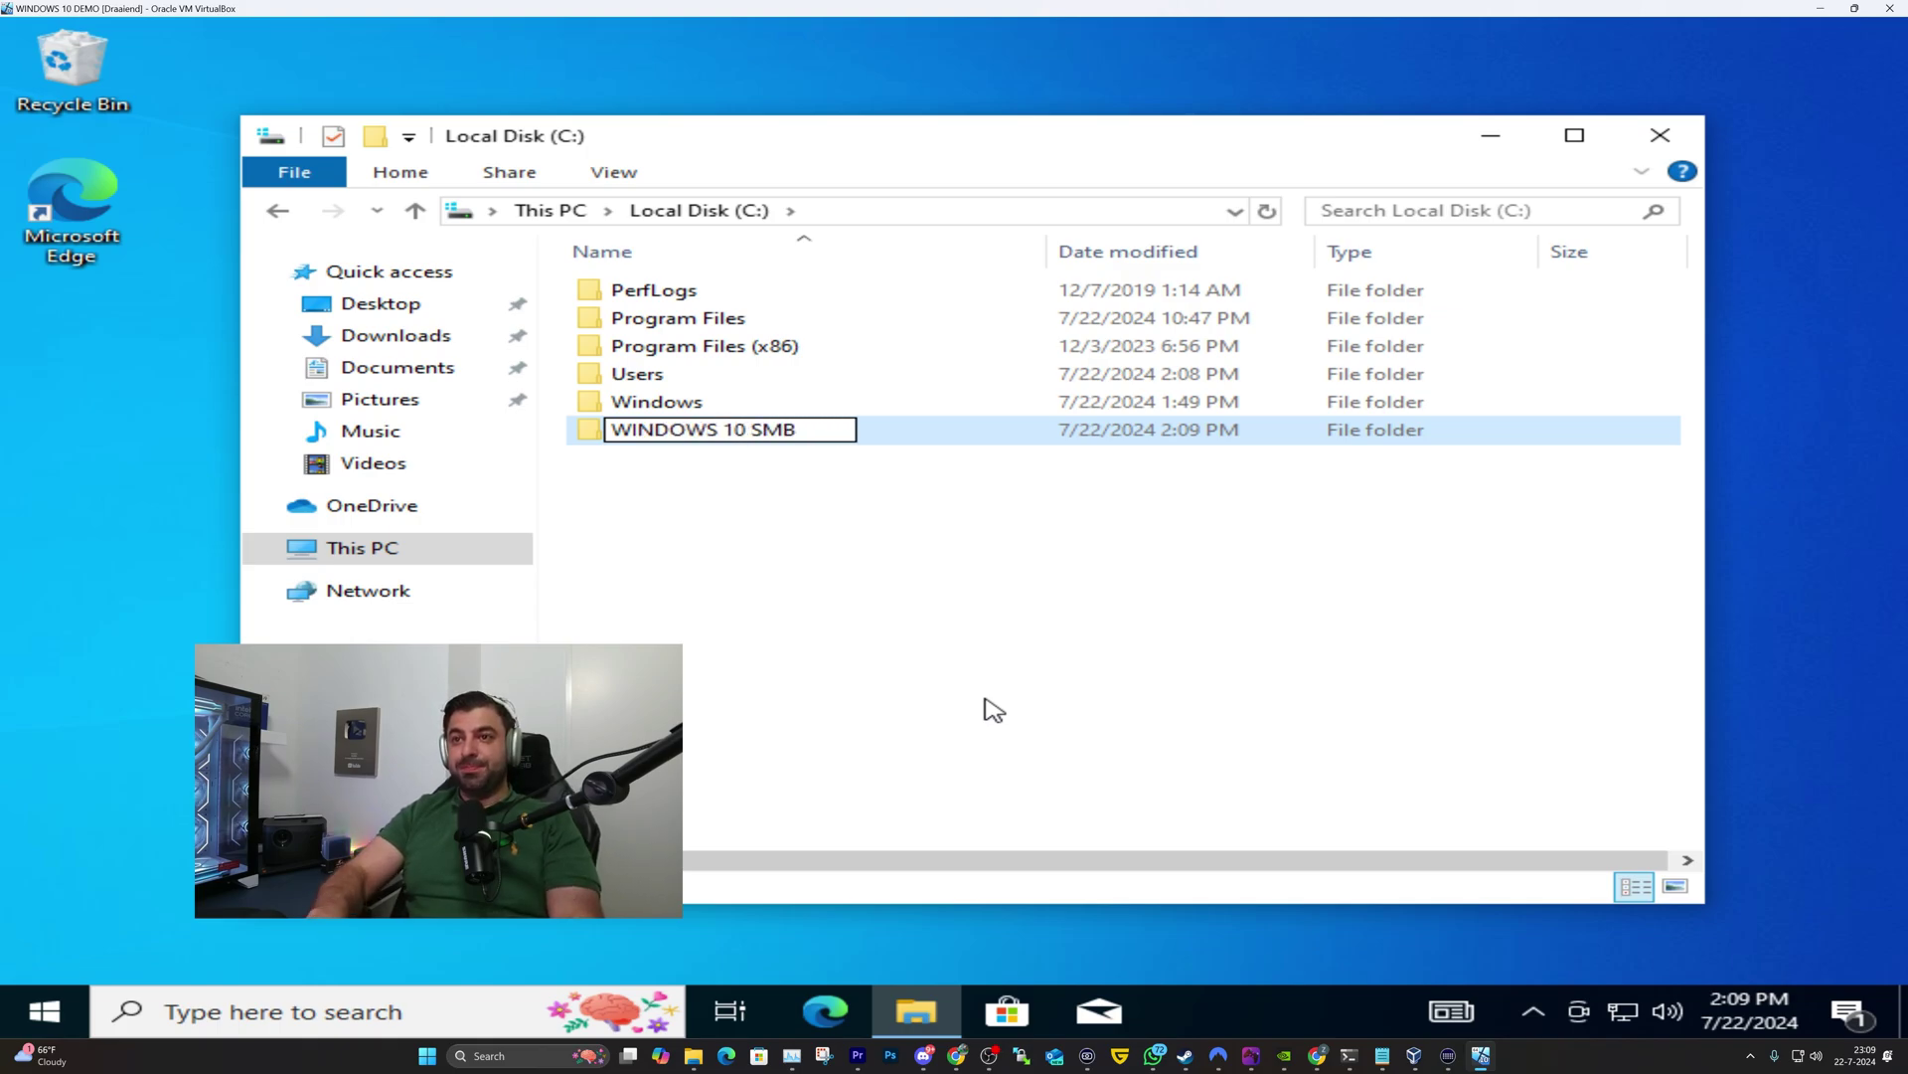
key(Return)
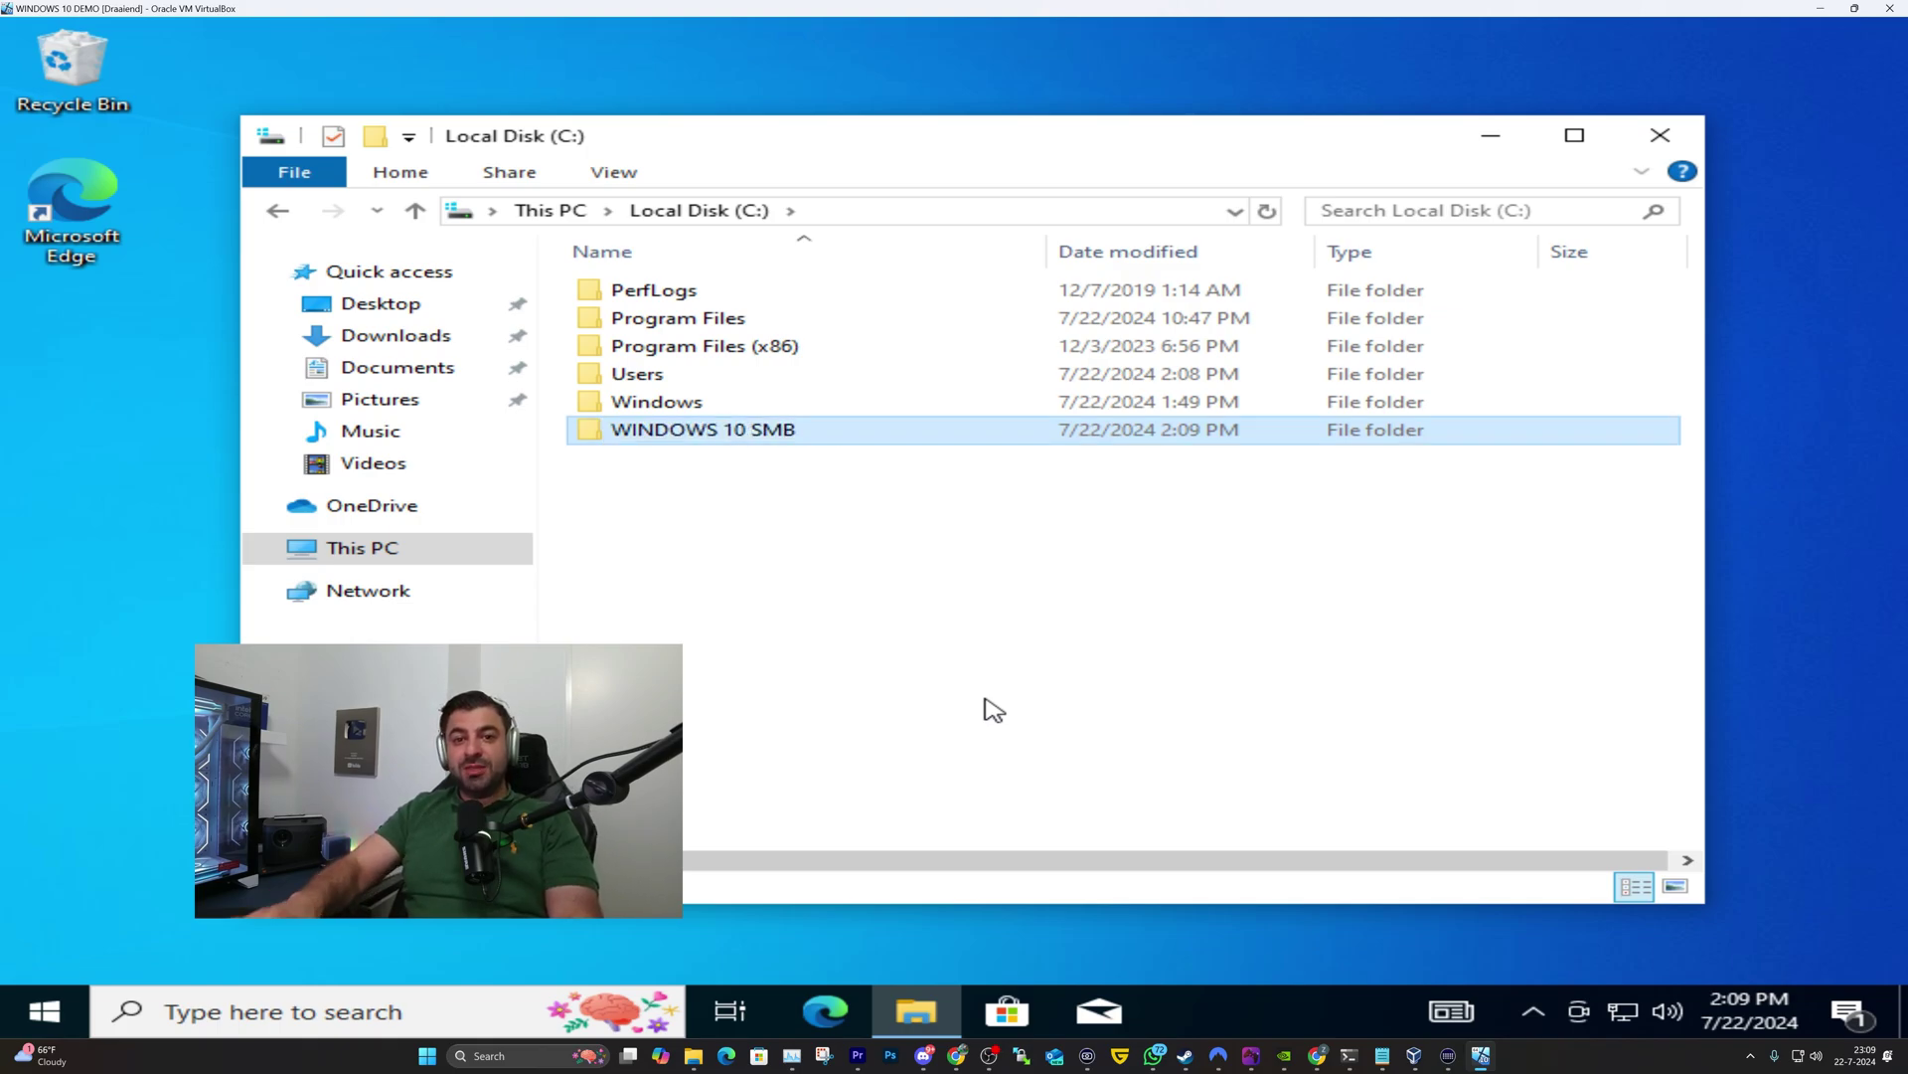
Start sharing the WINDOWS 10 SMB folder over the network and add Everyone to the people it is shared with.
right_click(682, 440)
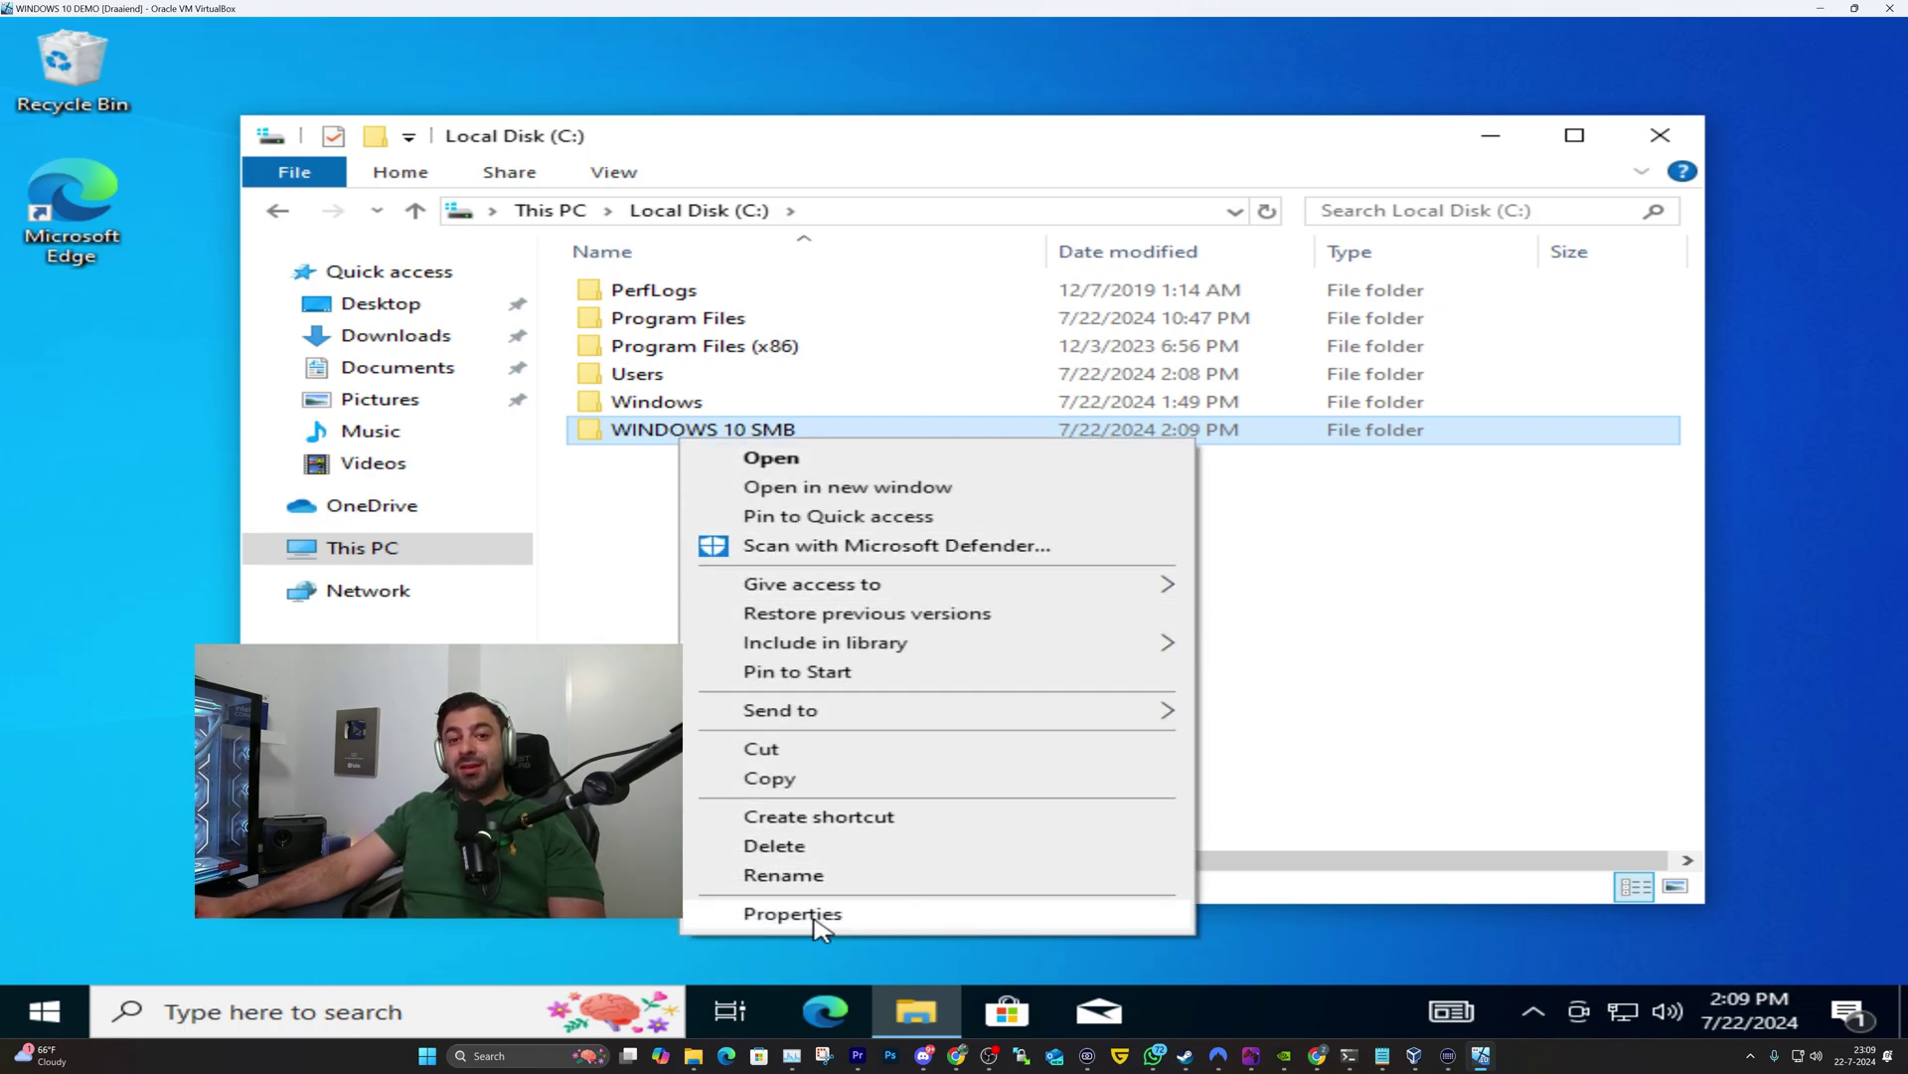
click(793, 913)
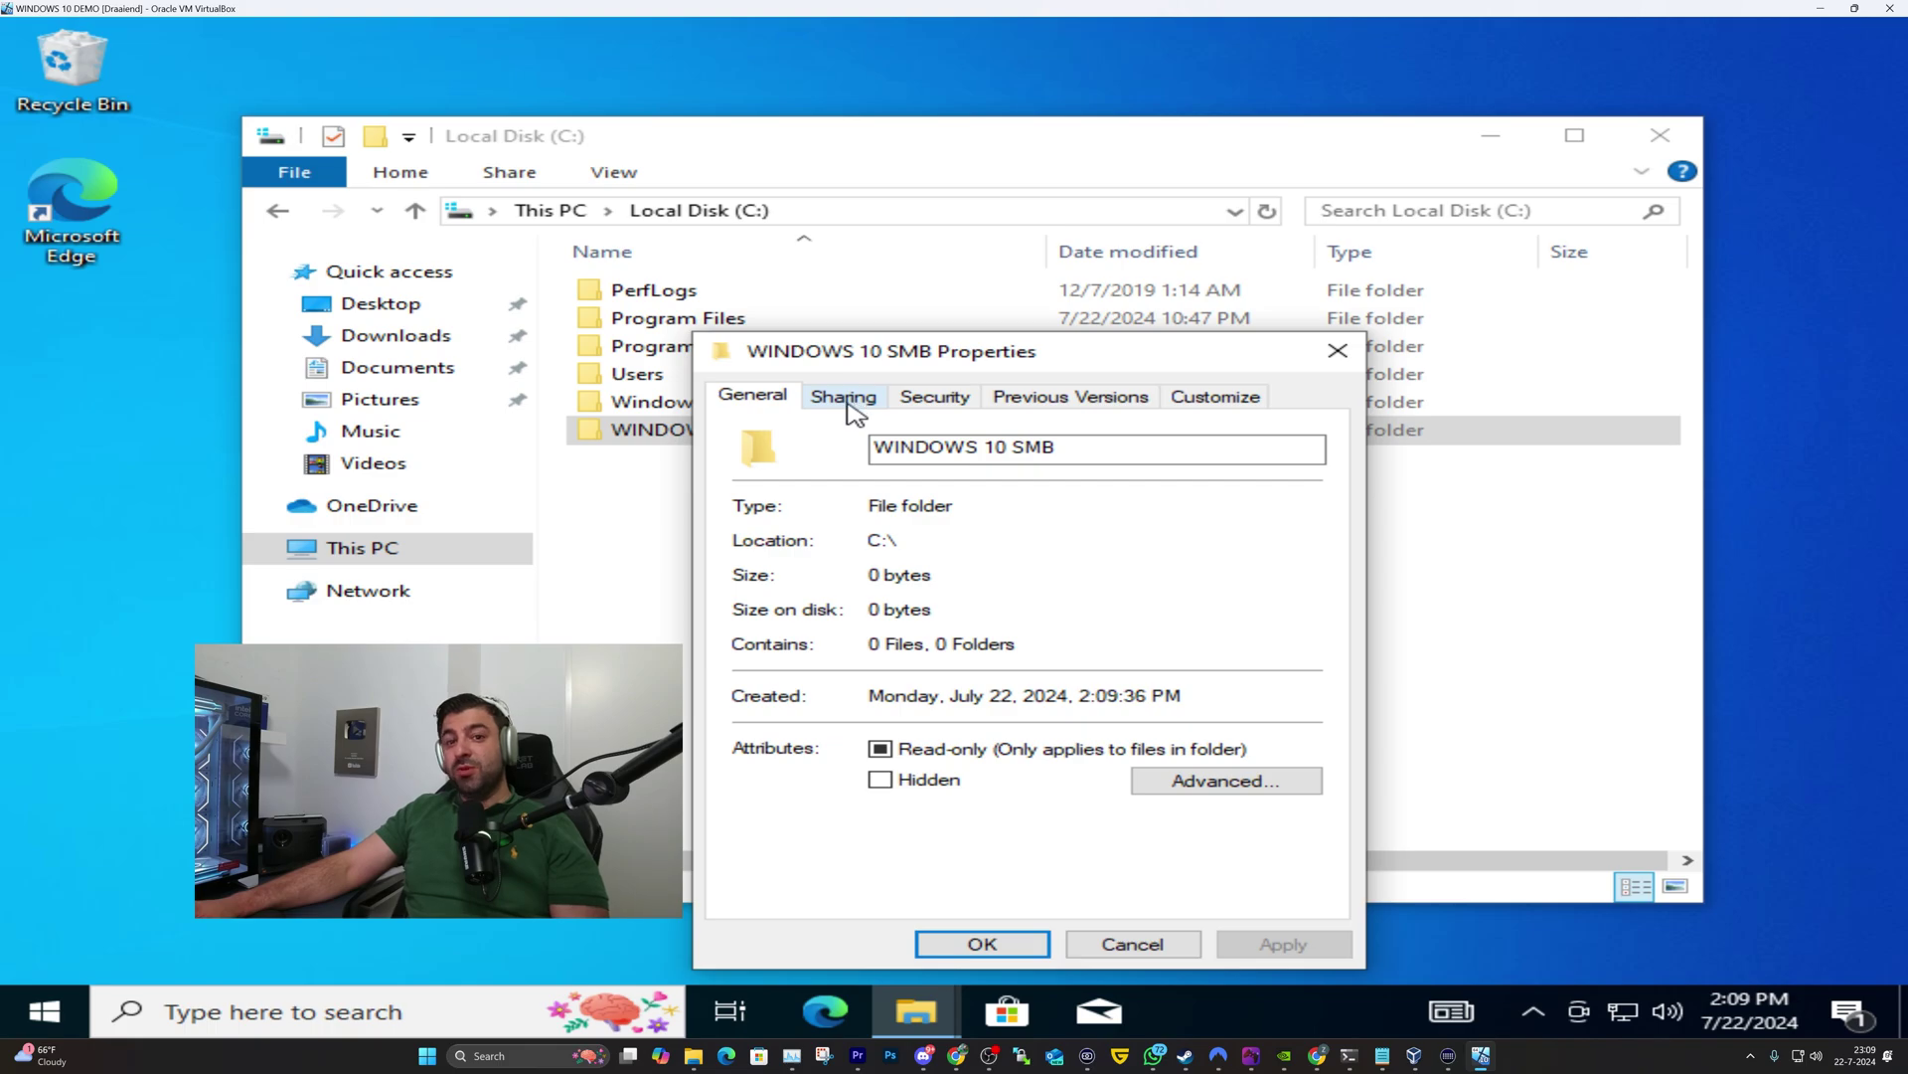
click(847, 400)
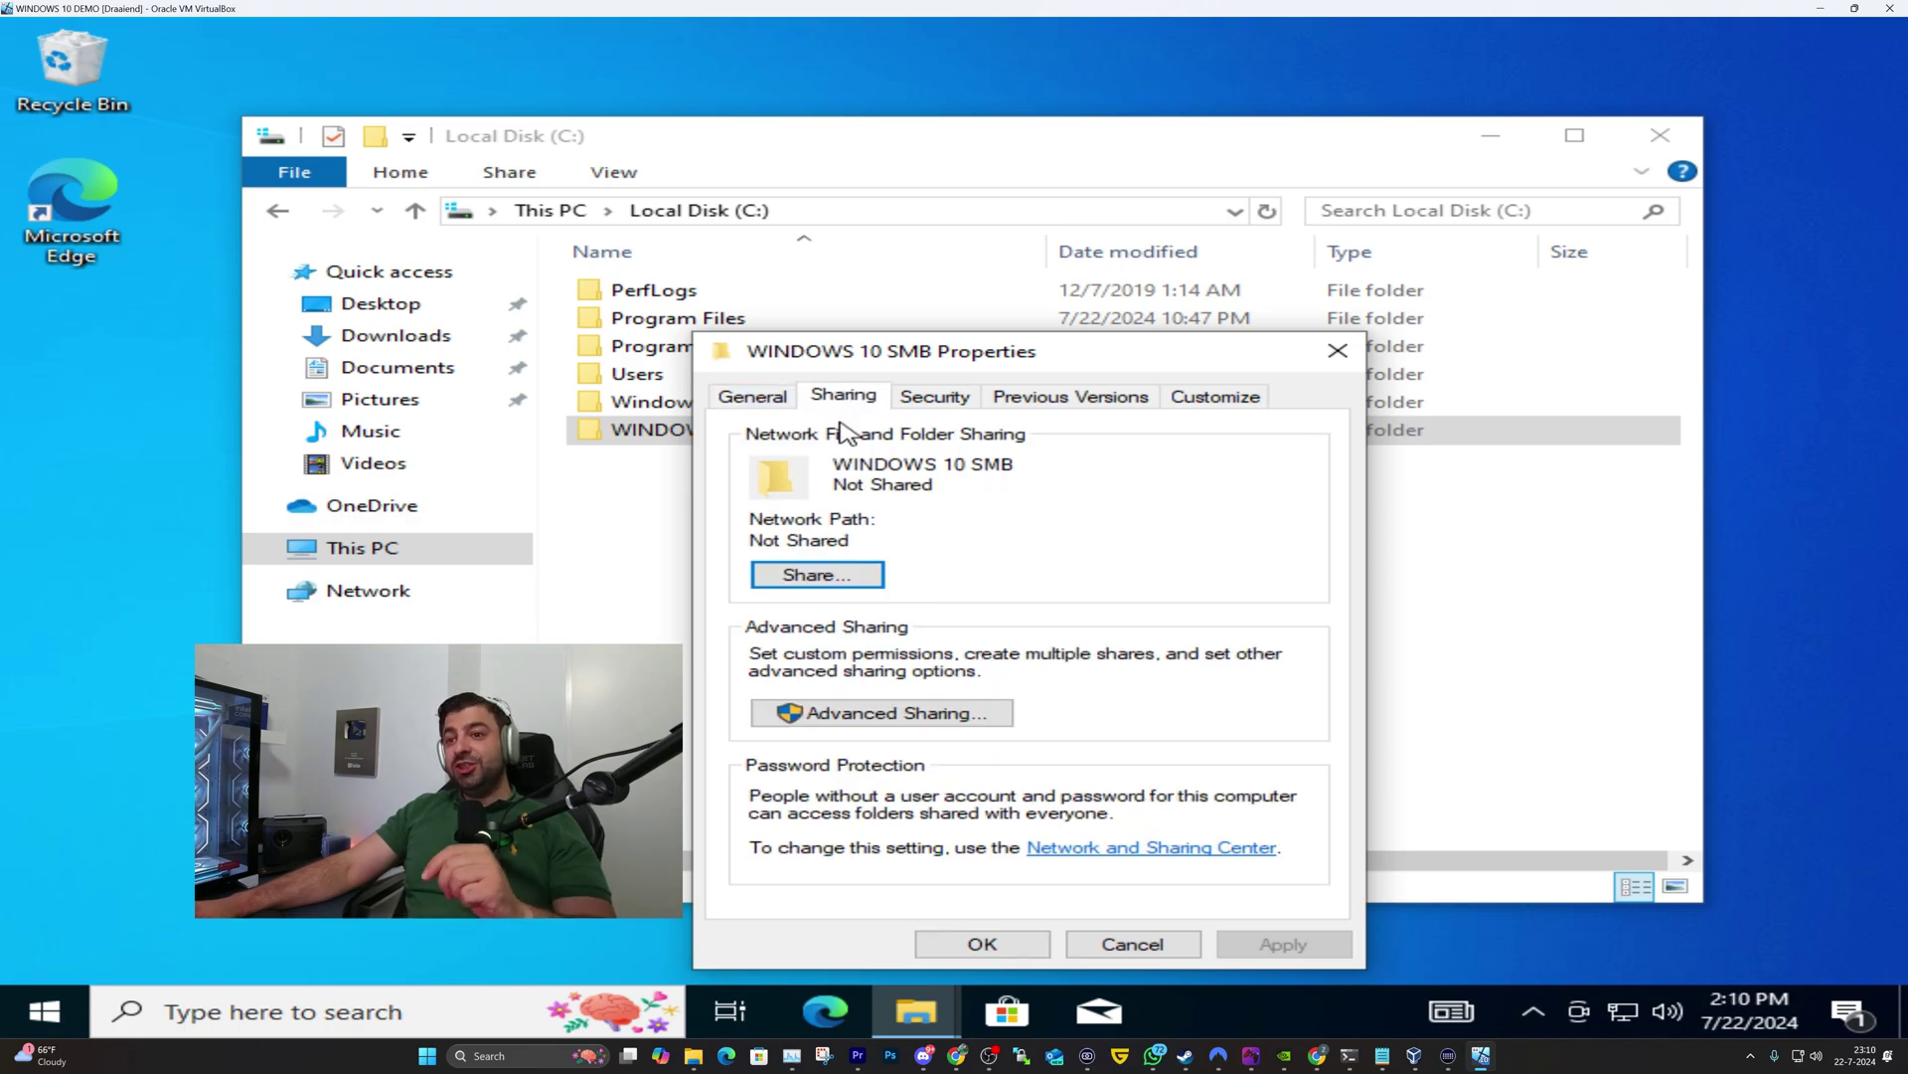
click(795, 580)
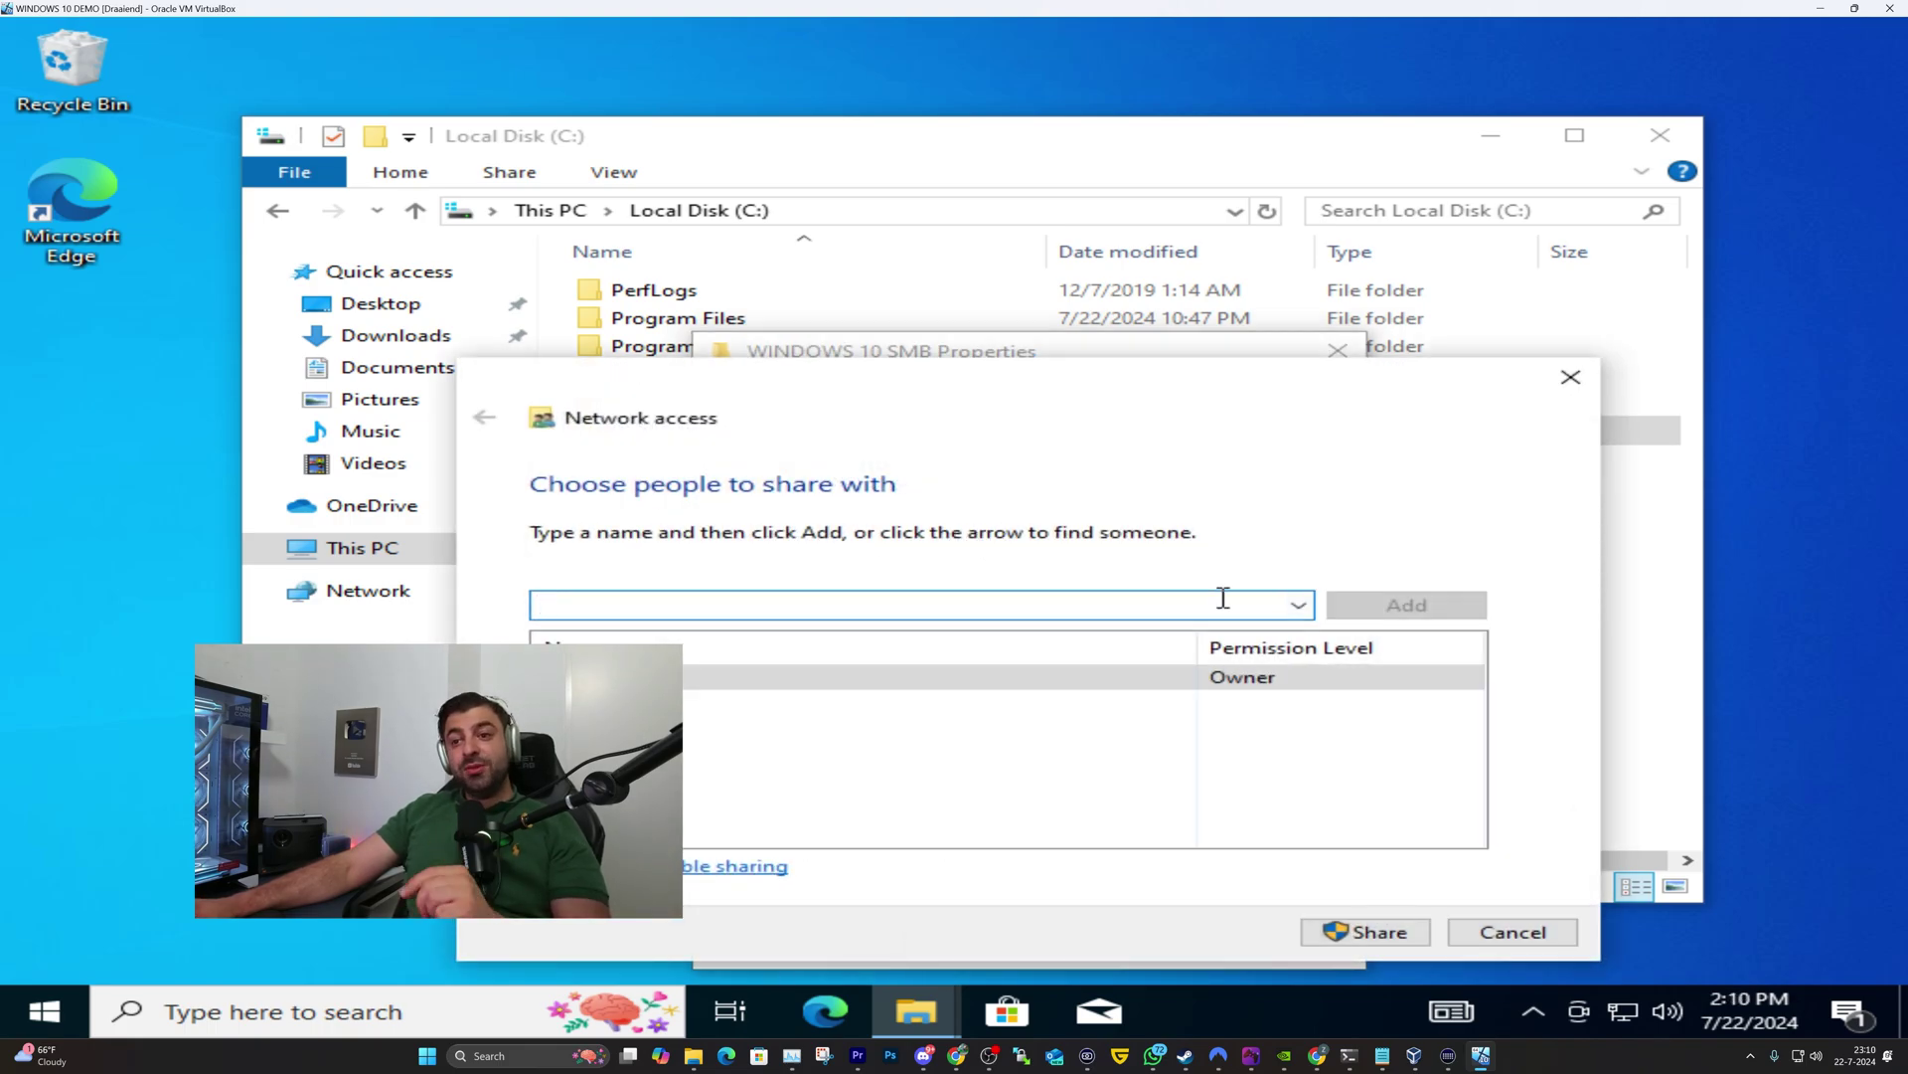
click(1298, 605)
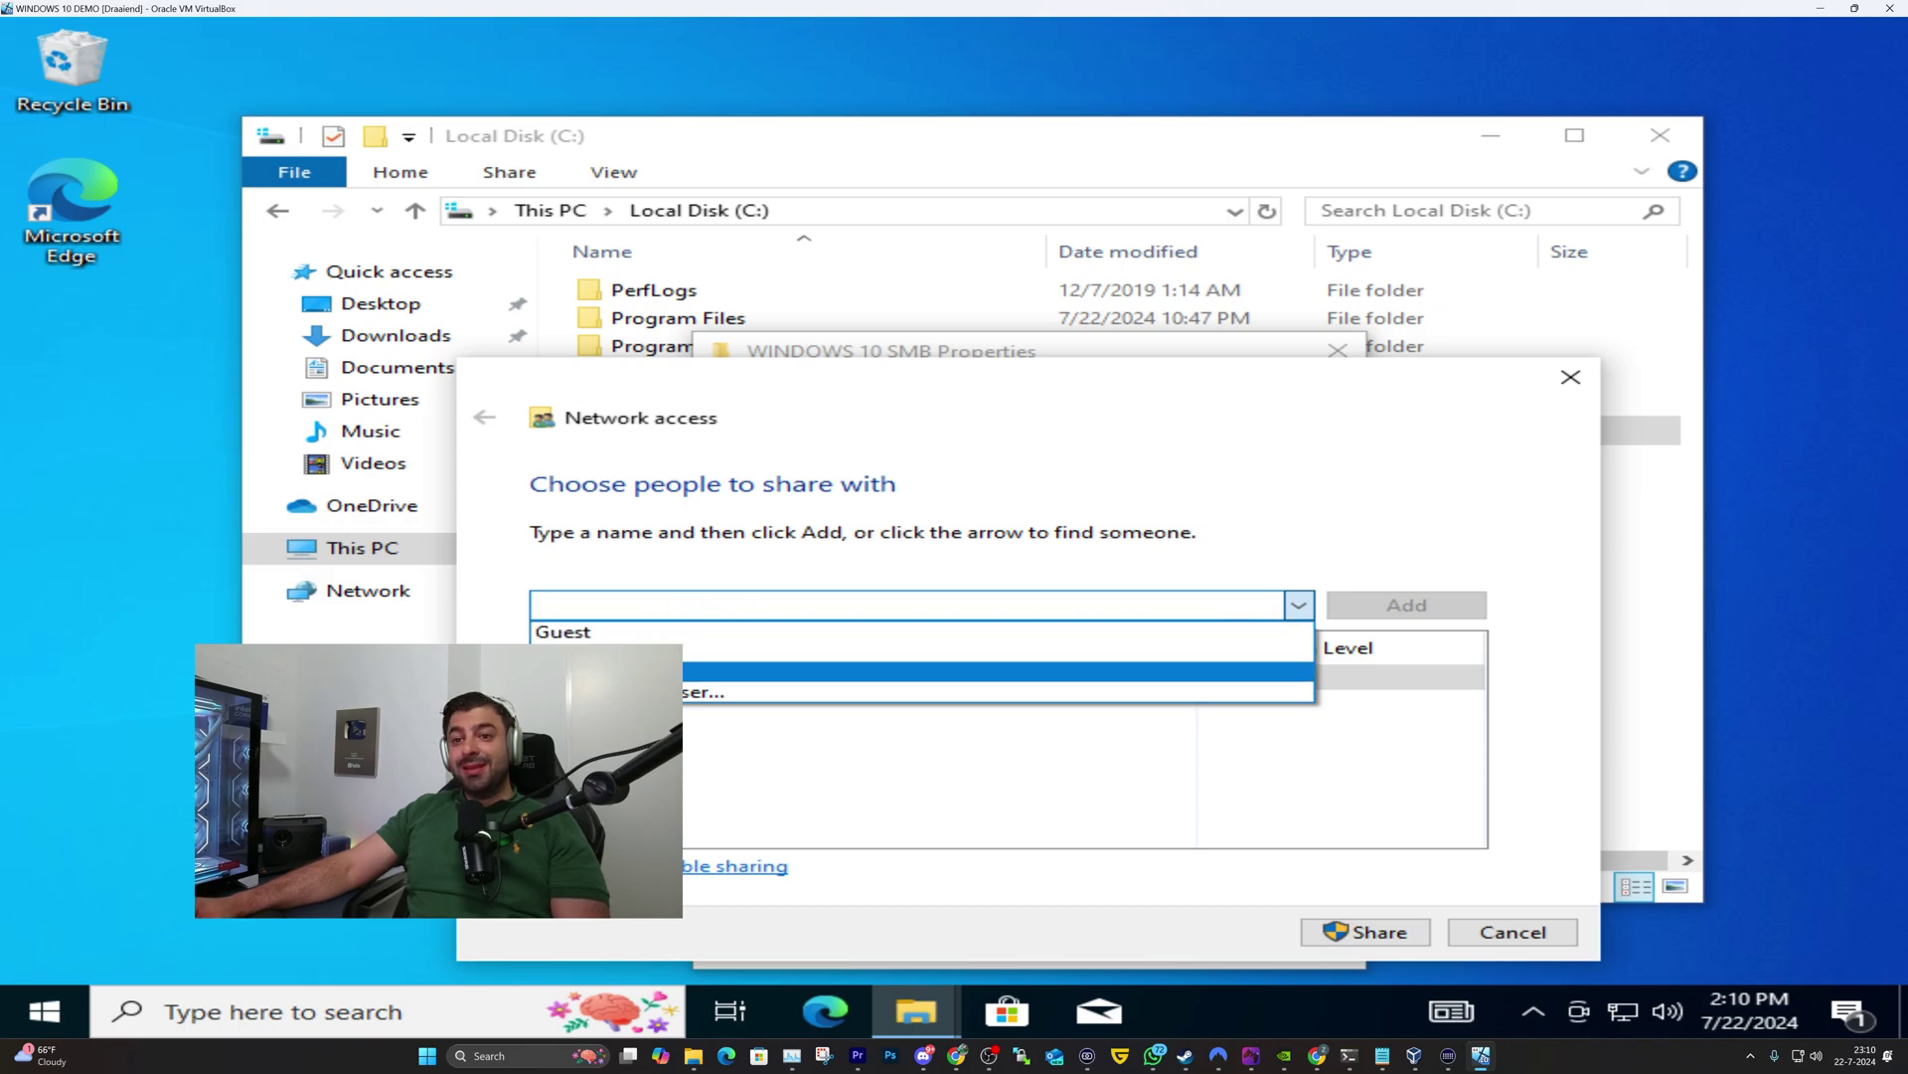
click(636, 672)
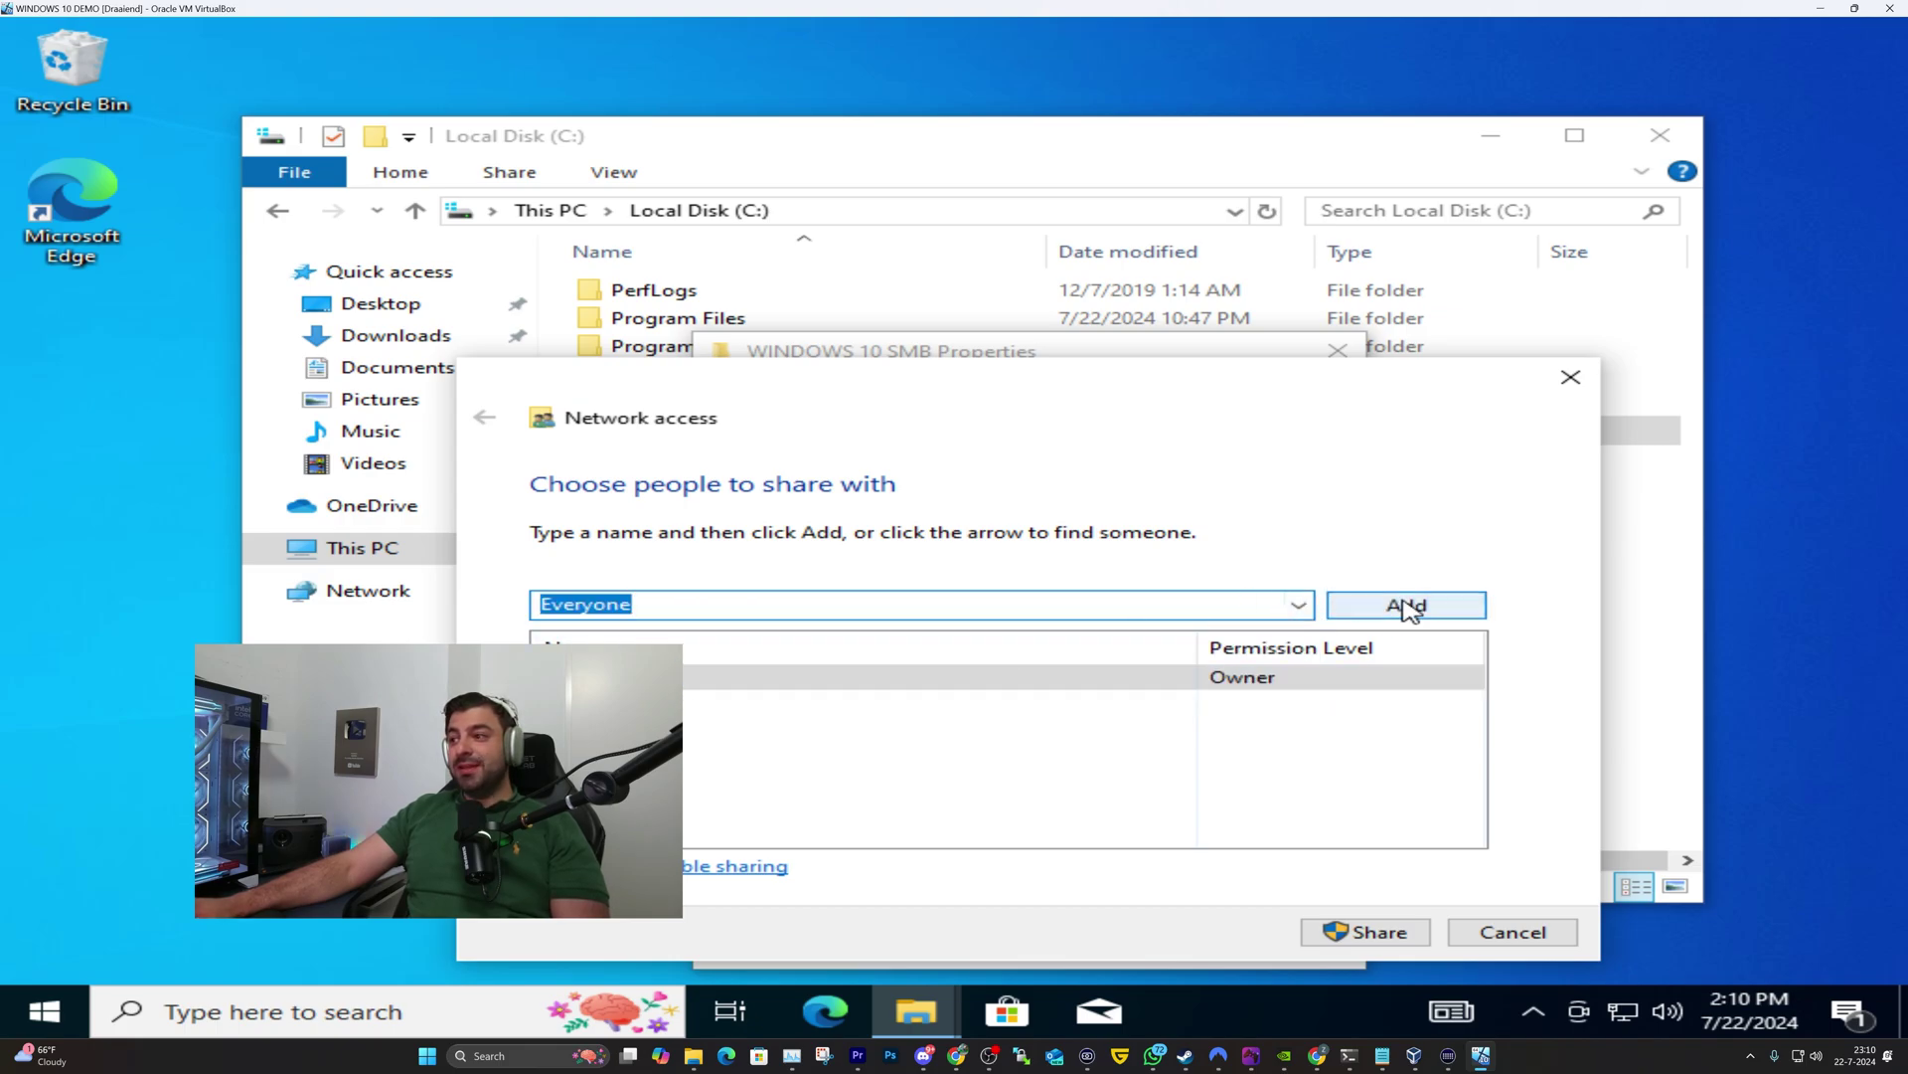
click(1409, 606)
Give Everyone Read/Write permission, share the folder, and close its properties and the file window.
click(1277, 677)
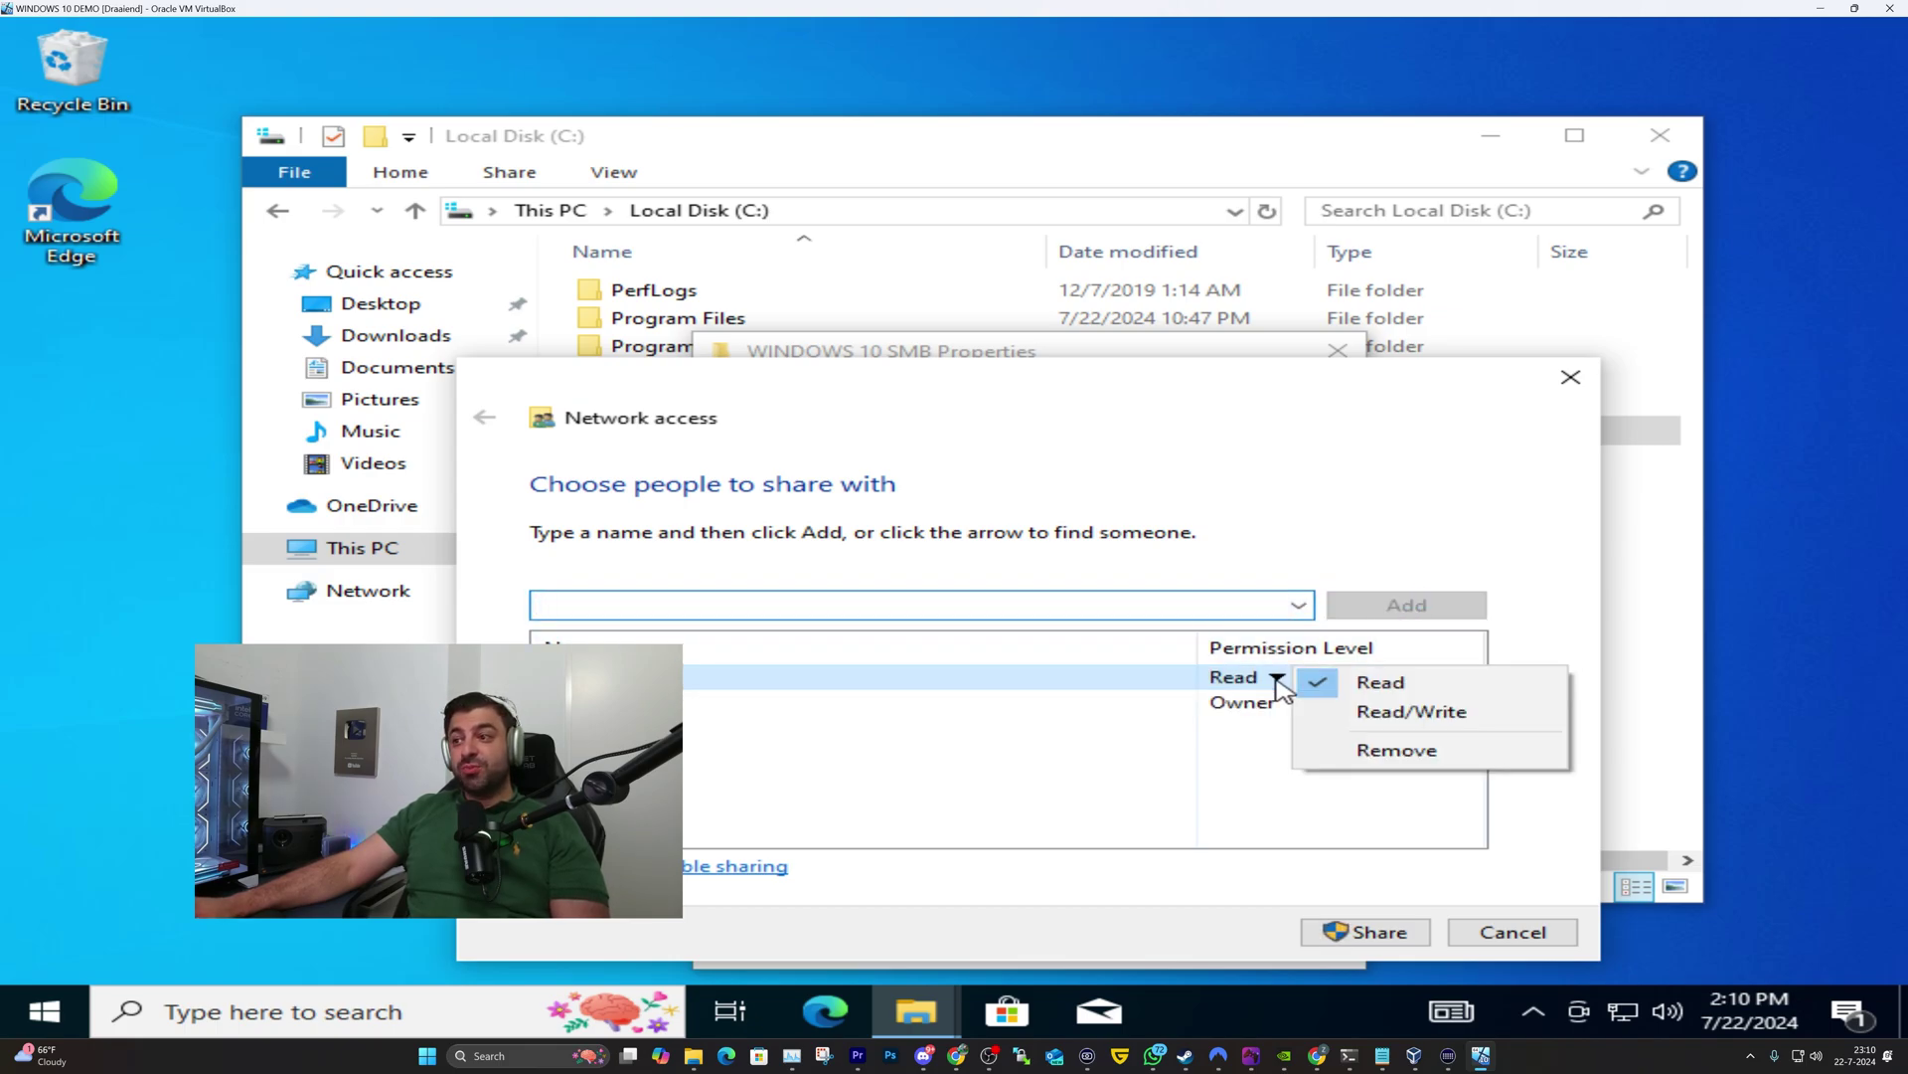
click(1402, 711)
click(1337, 934)
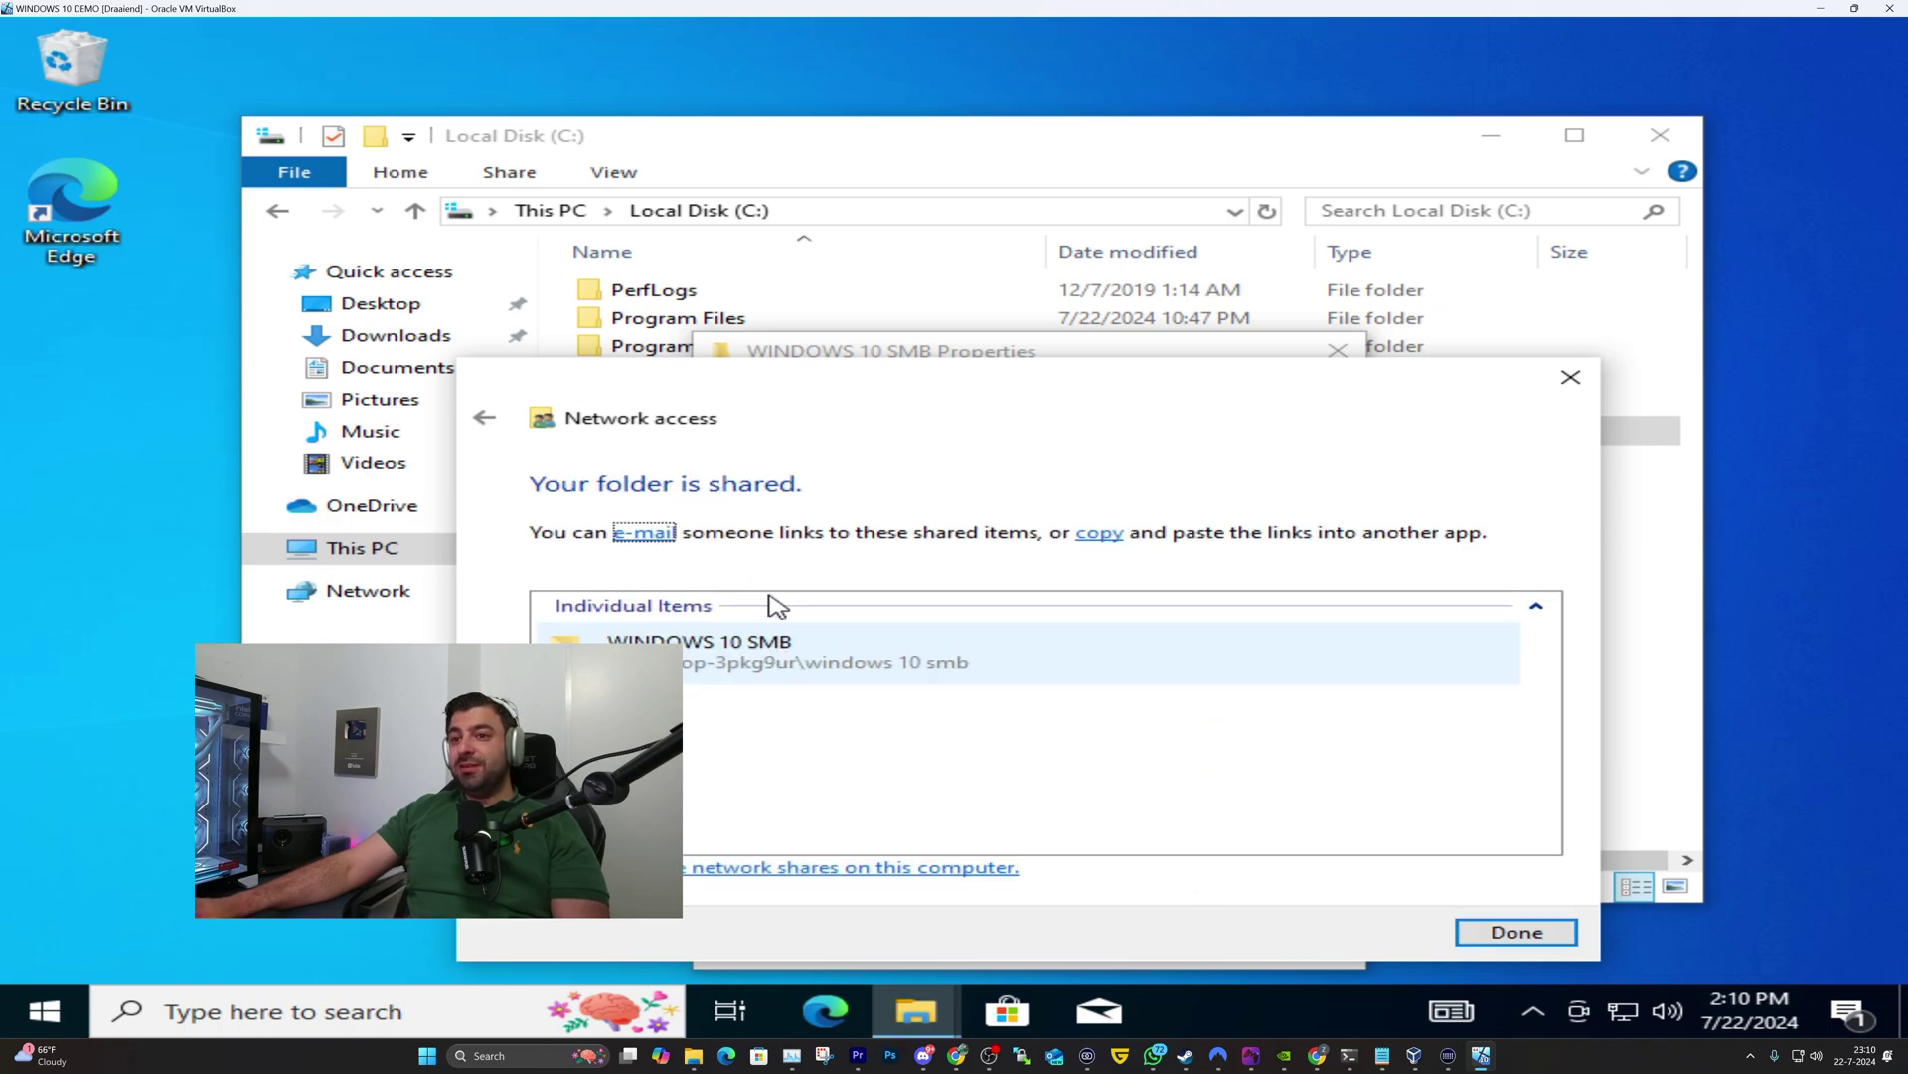
click(1515, 931)
click(1660, 136)
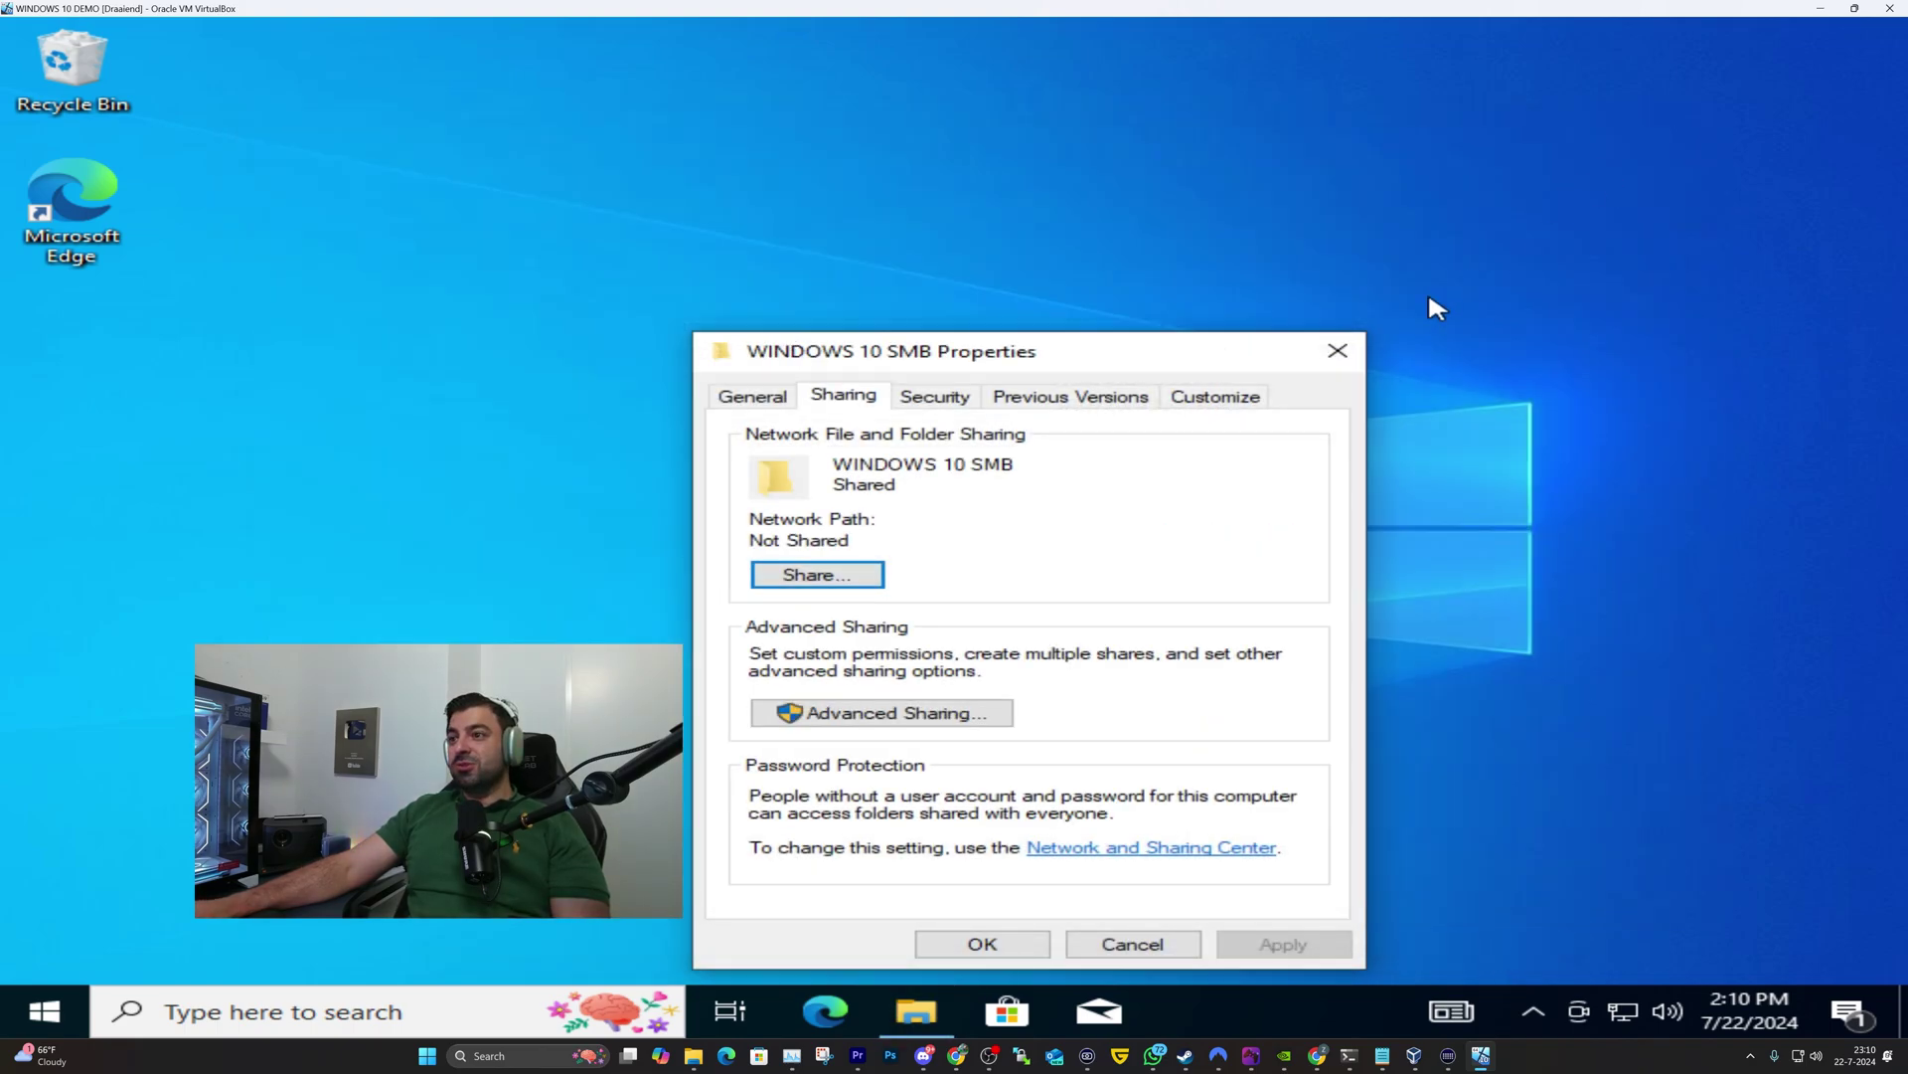
click(1337, 350)
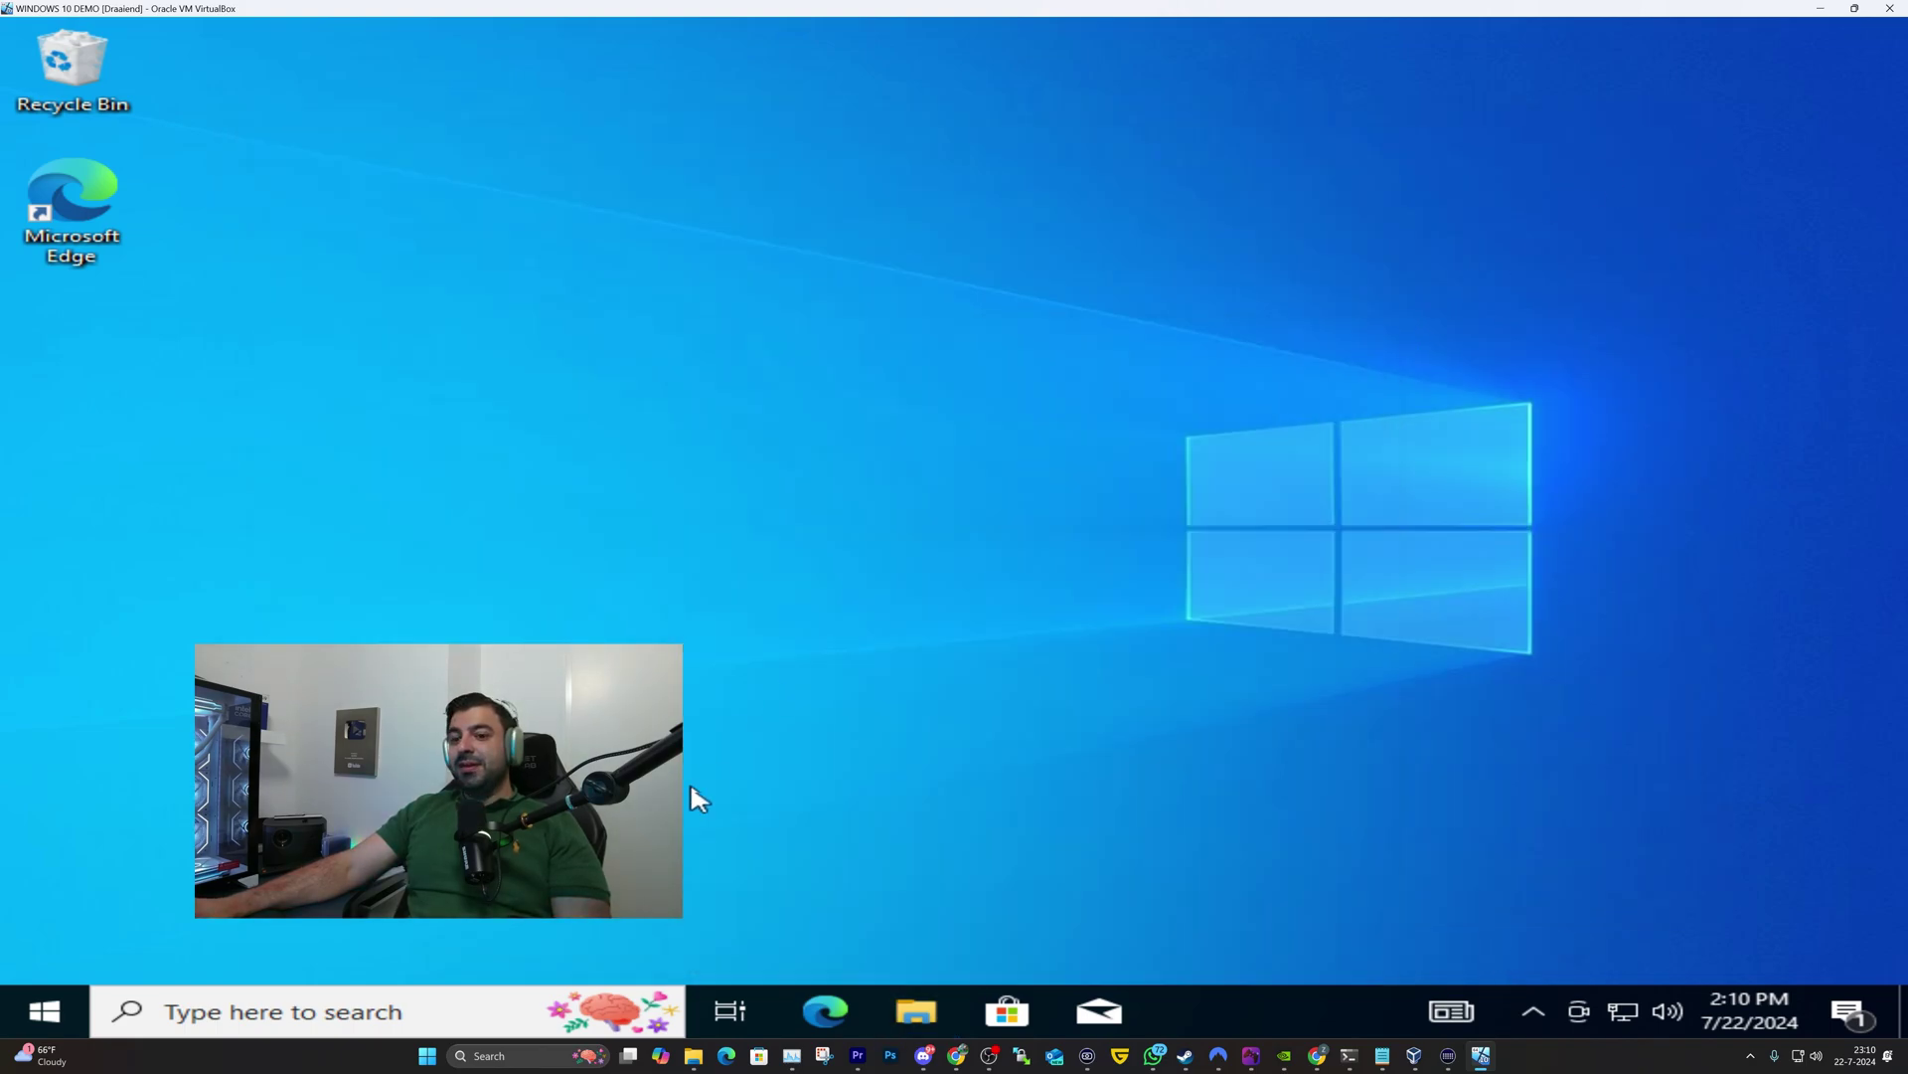
Set the network profile of the Ethernet connection to Private in the Windows network settings.
click(44, 1010)
mouse_move(48, 889)
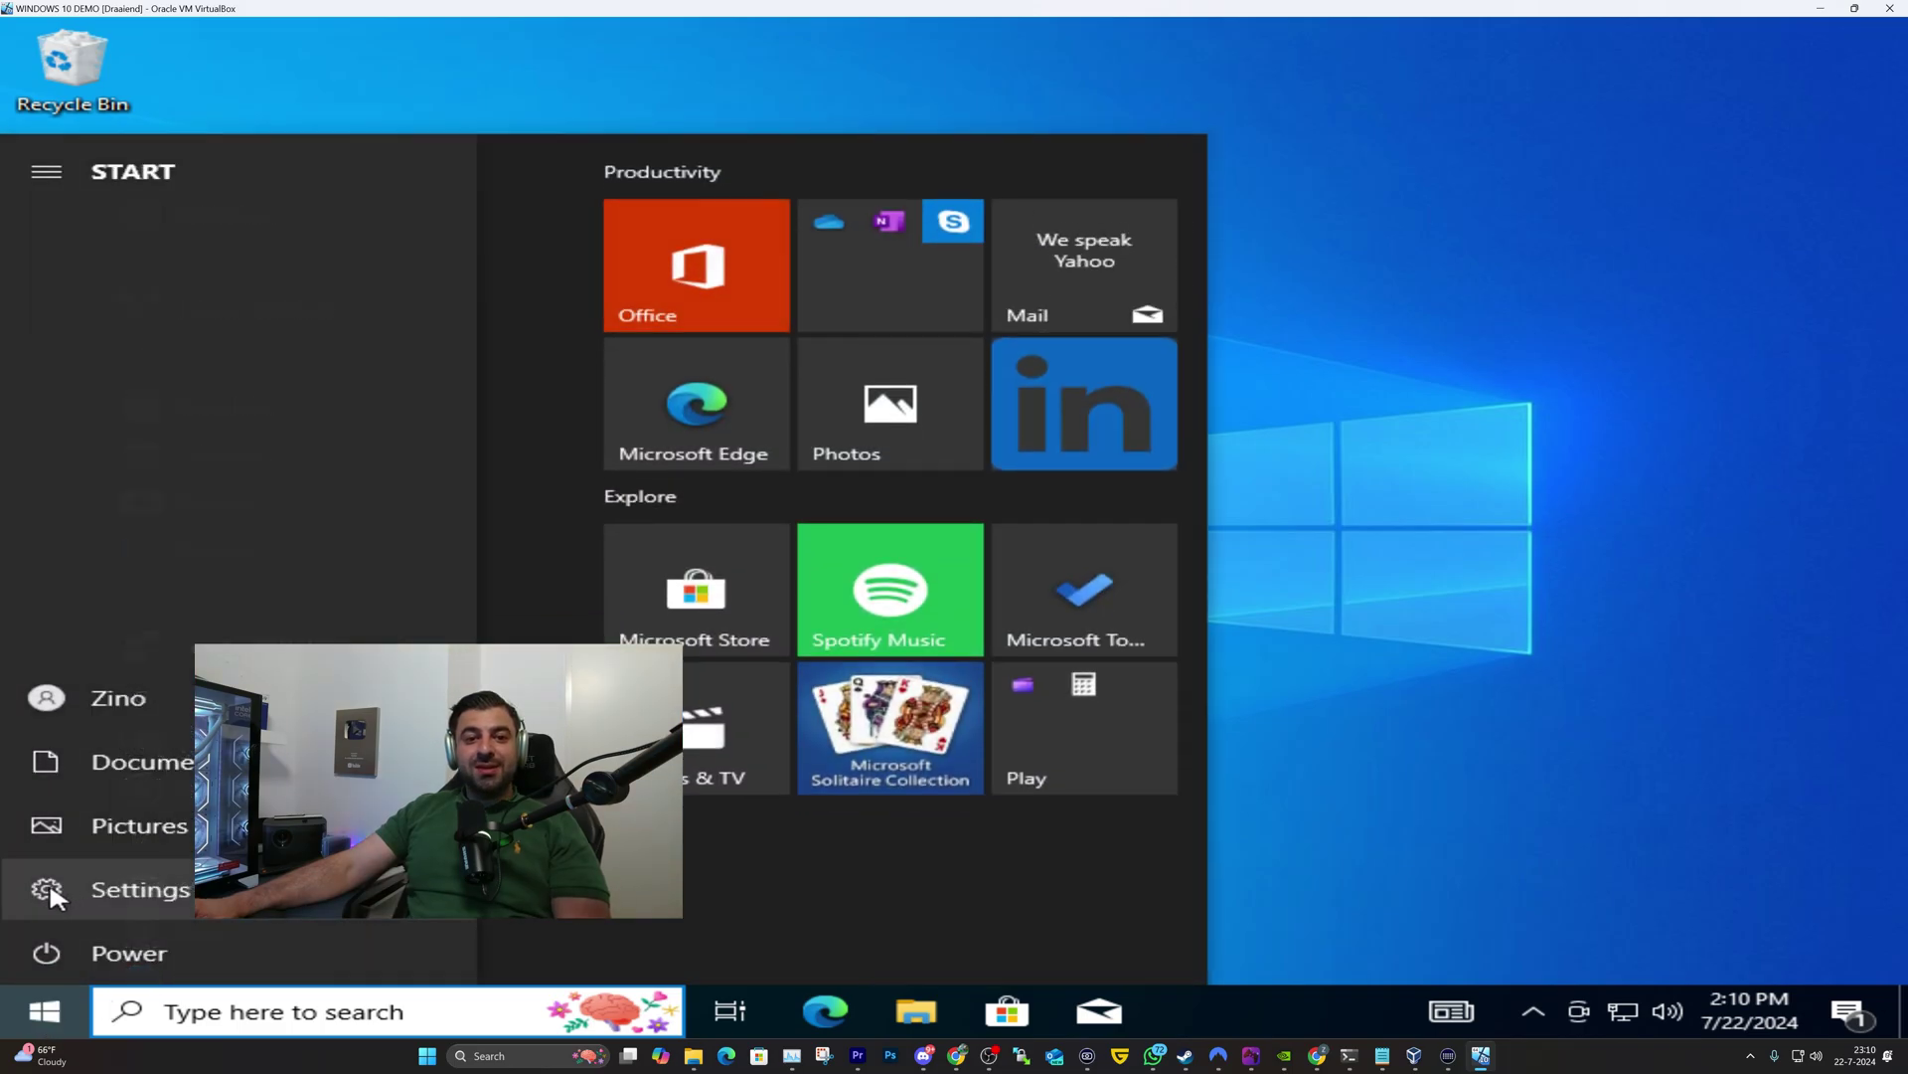
click(141, 892)
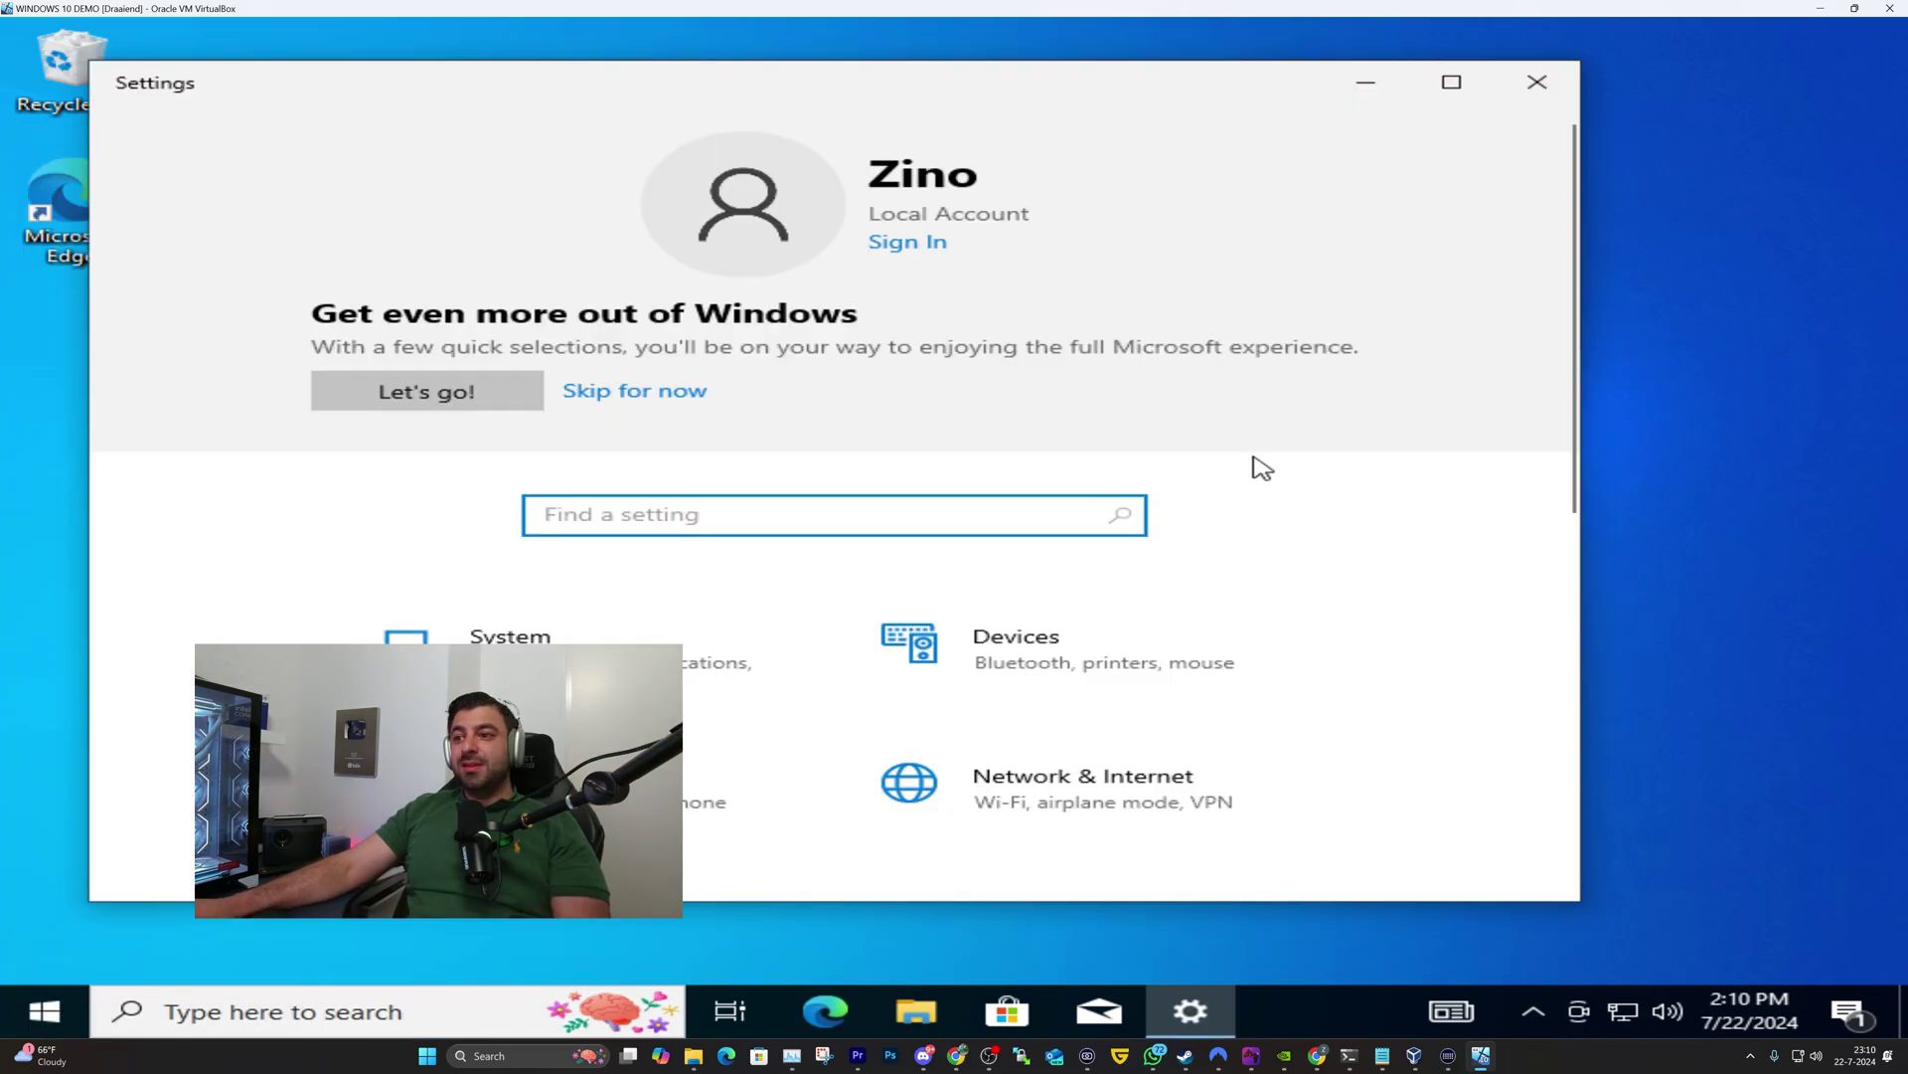
click(1057, 790)
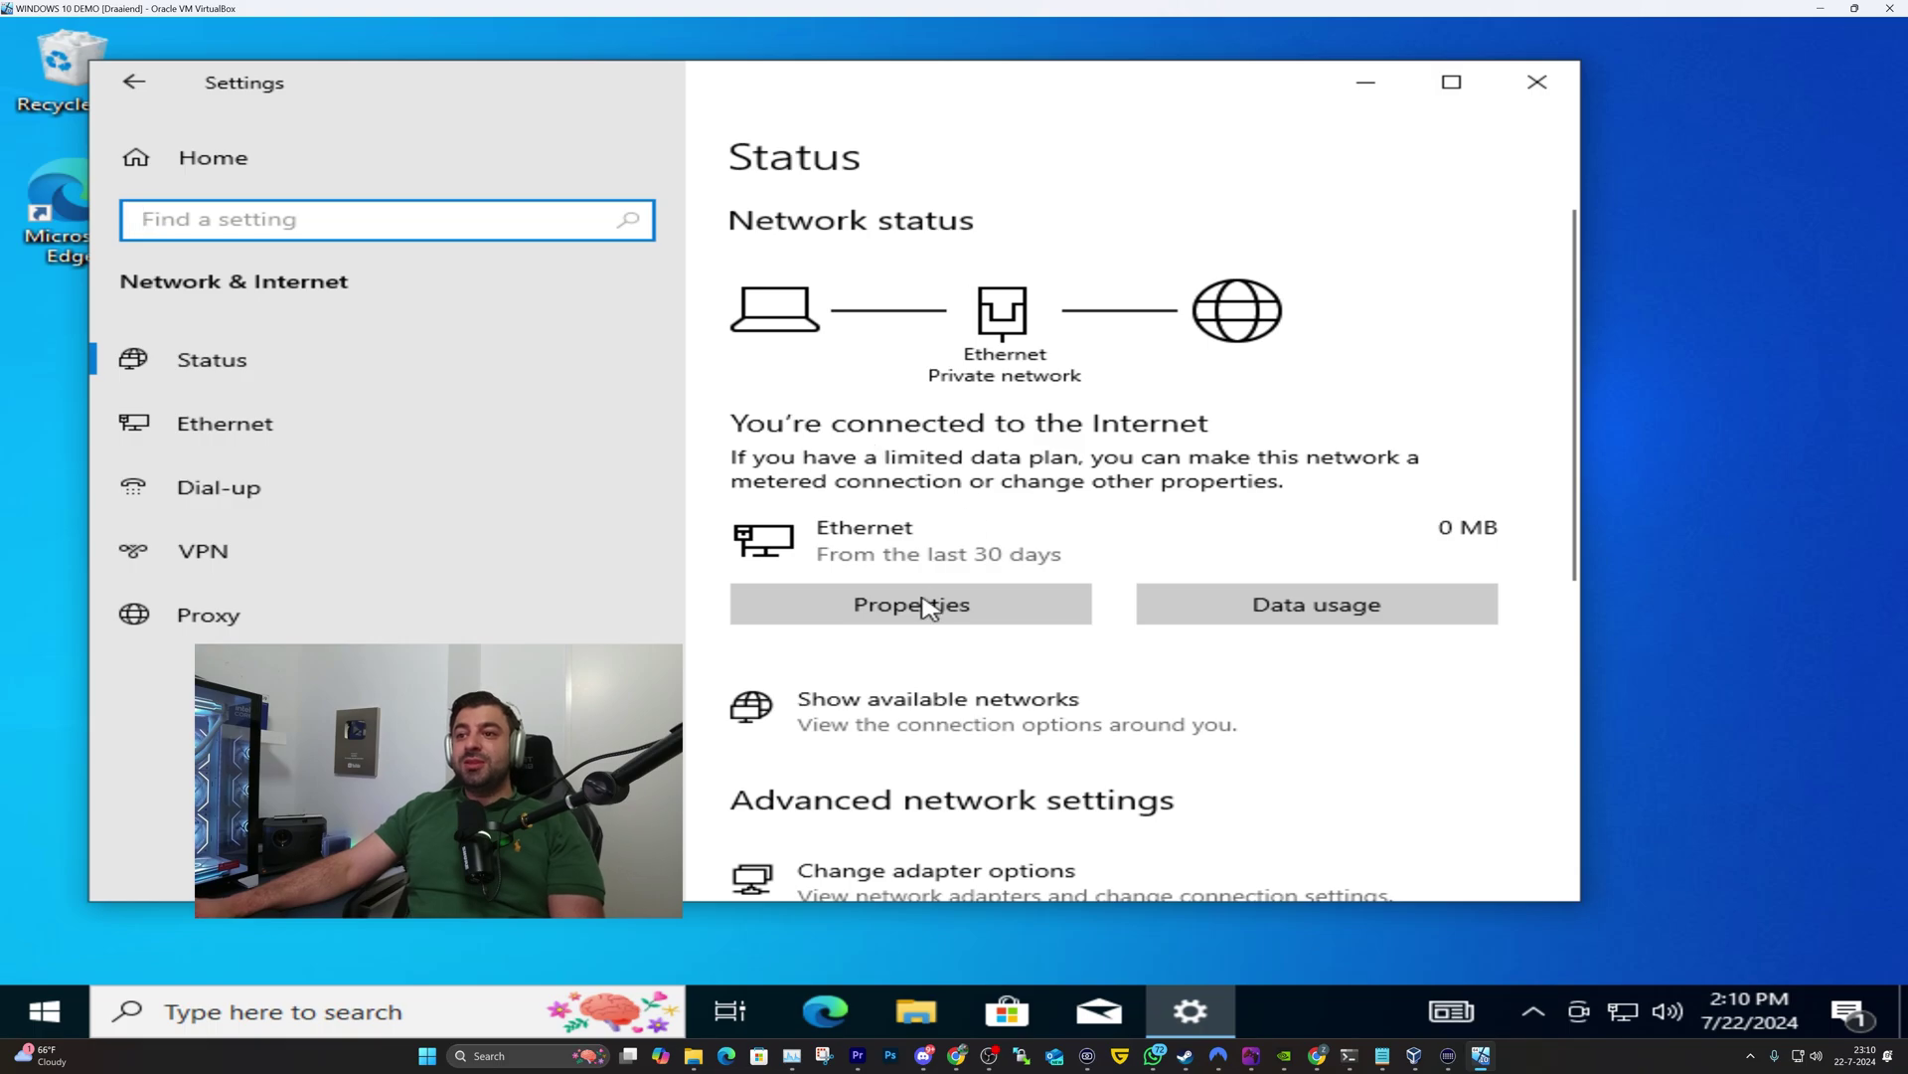
click(913, 608)
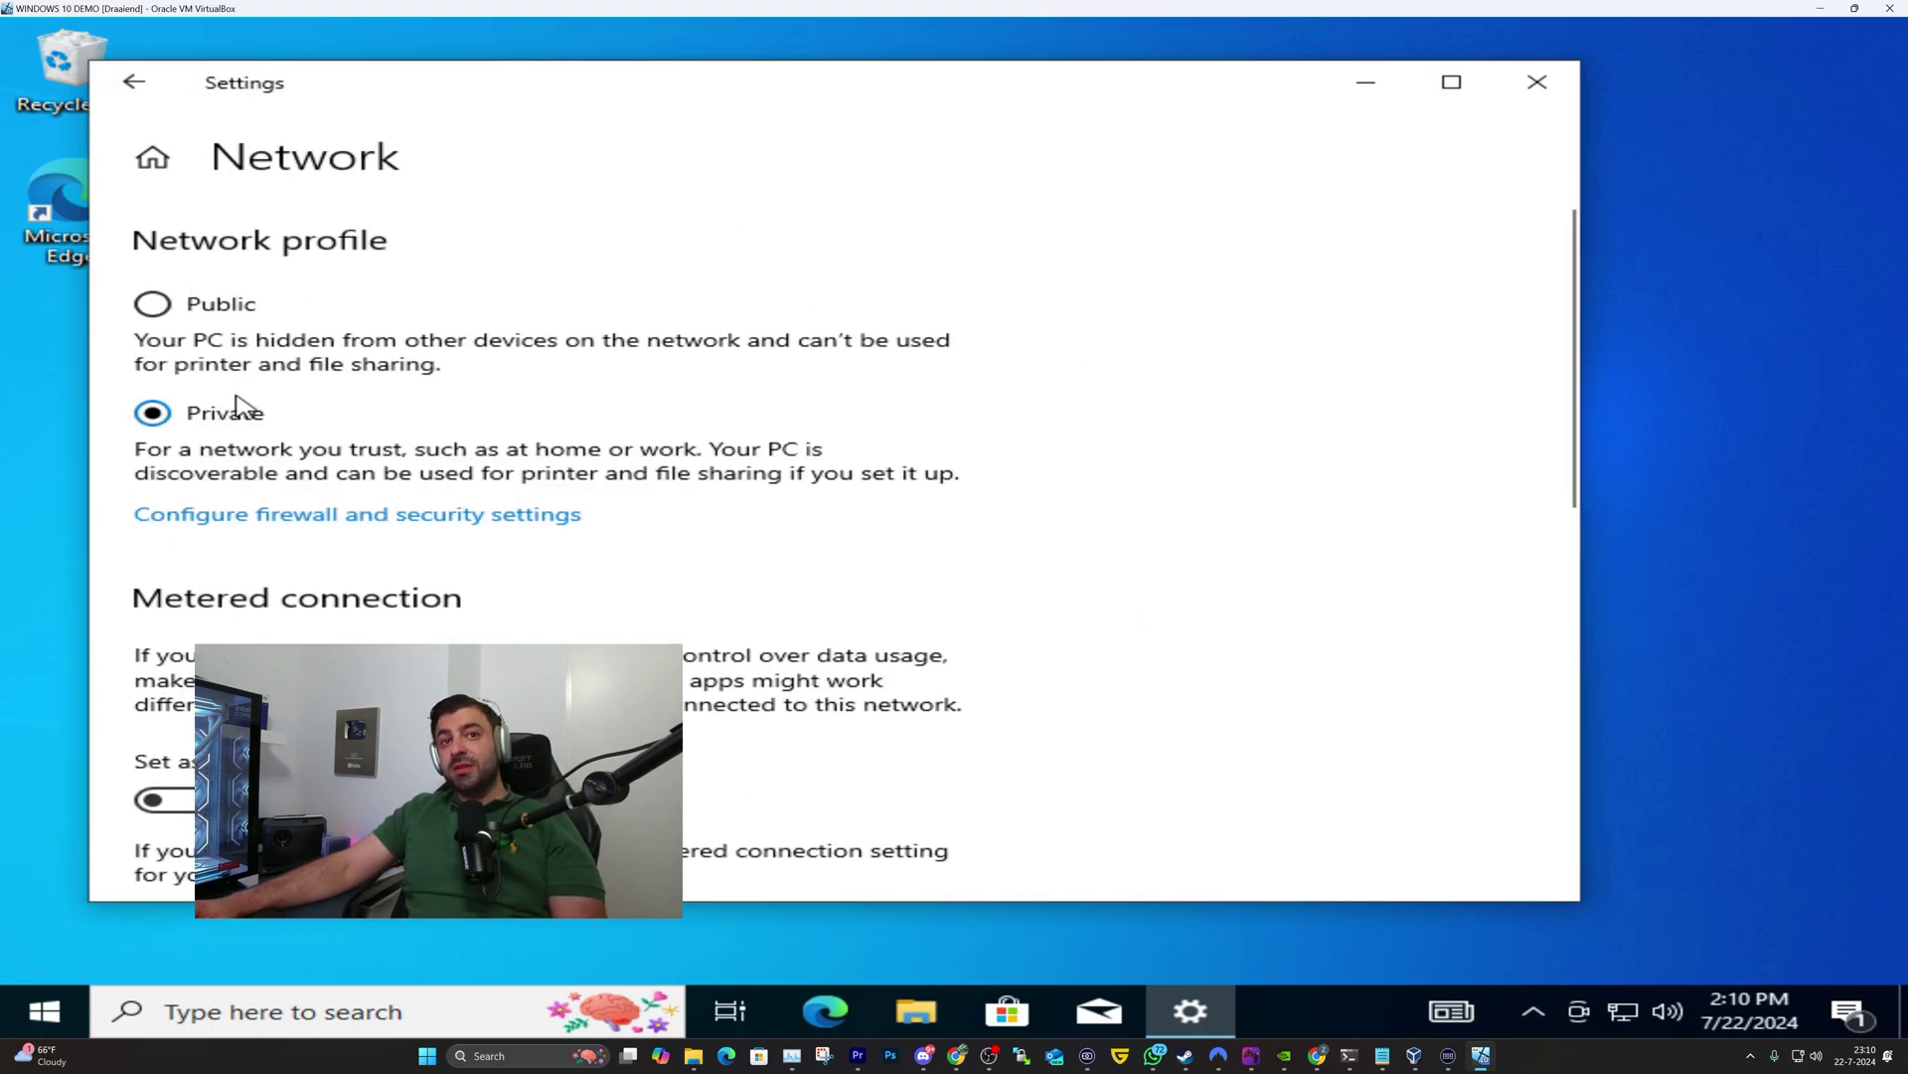
click(204, 313)
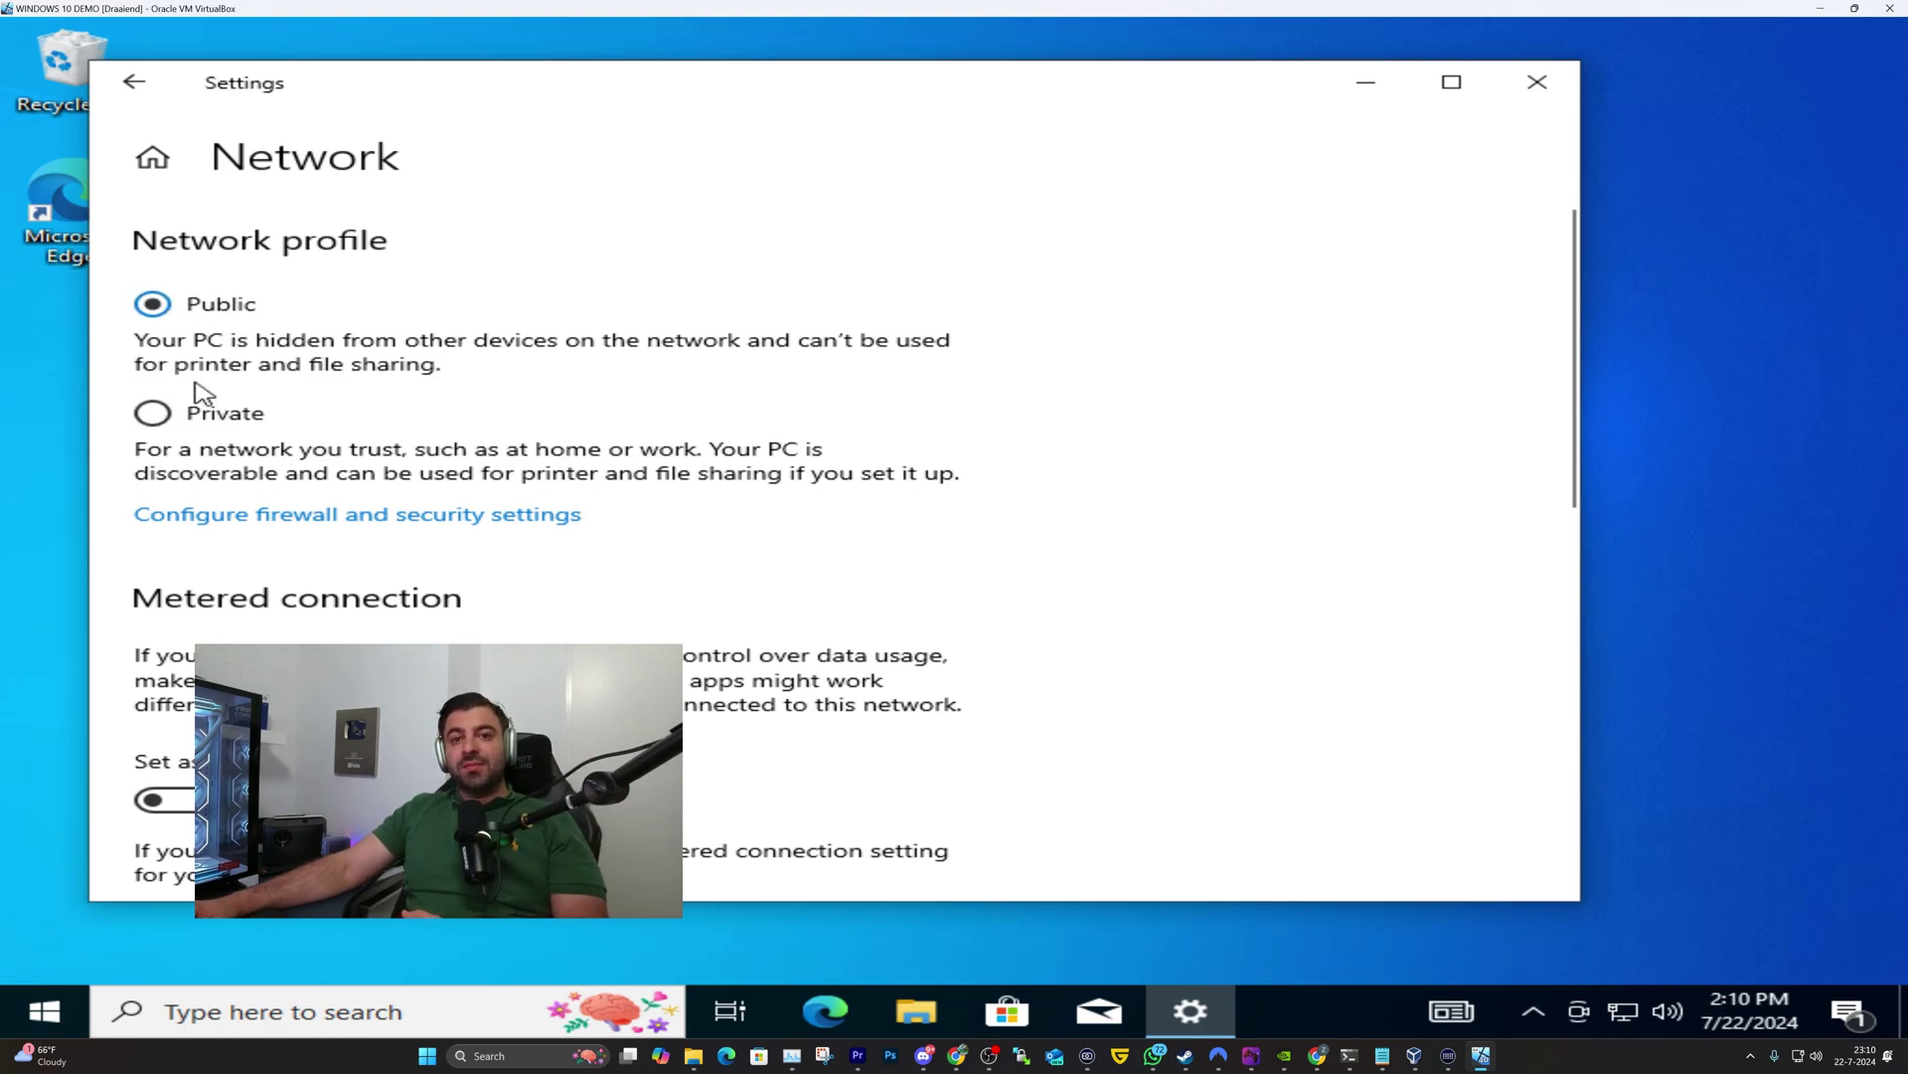
click(187, 418)
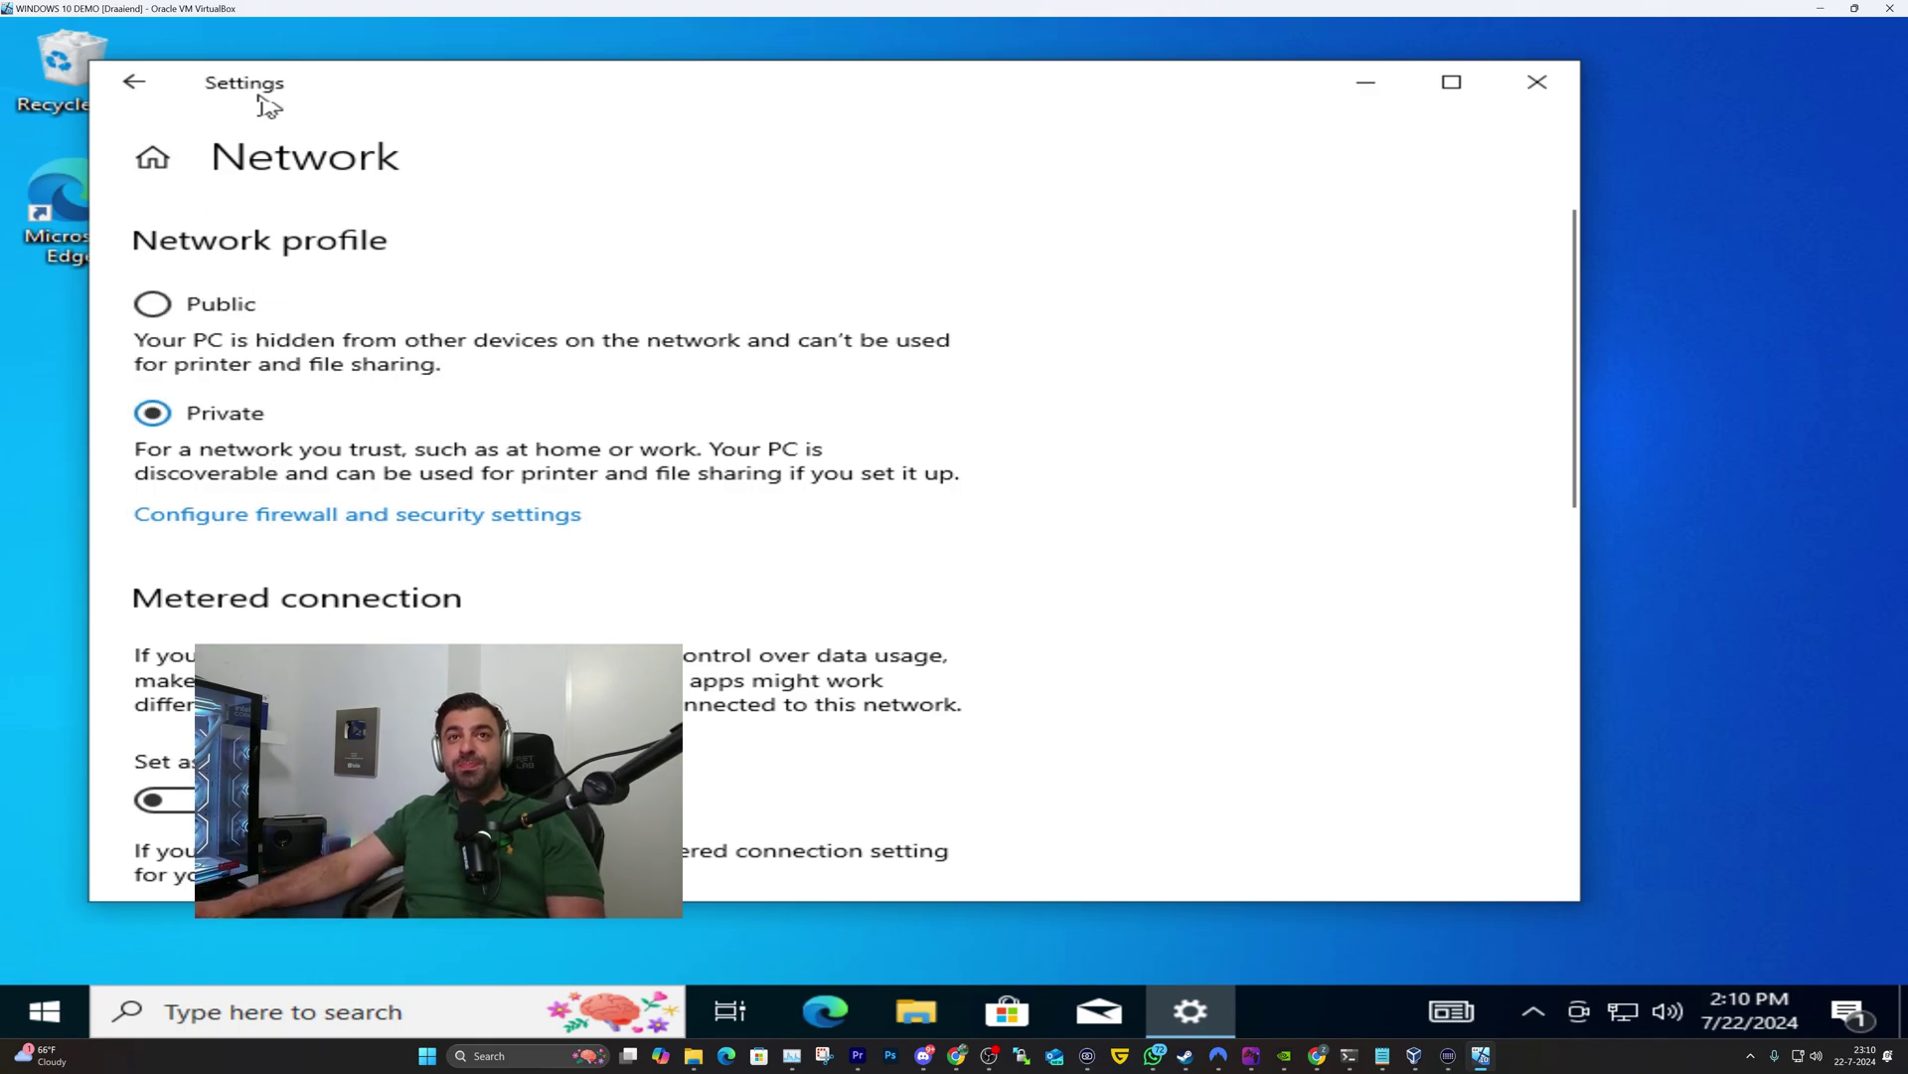
Turn on network discovery for the Private profile in the advanced sharing options and close the settings.
click(134, 83)
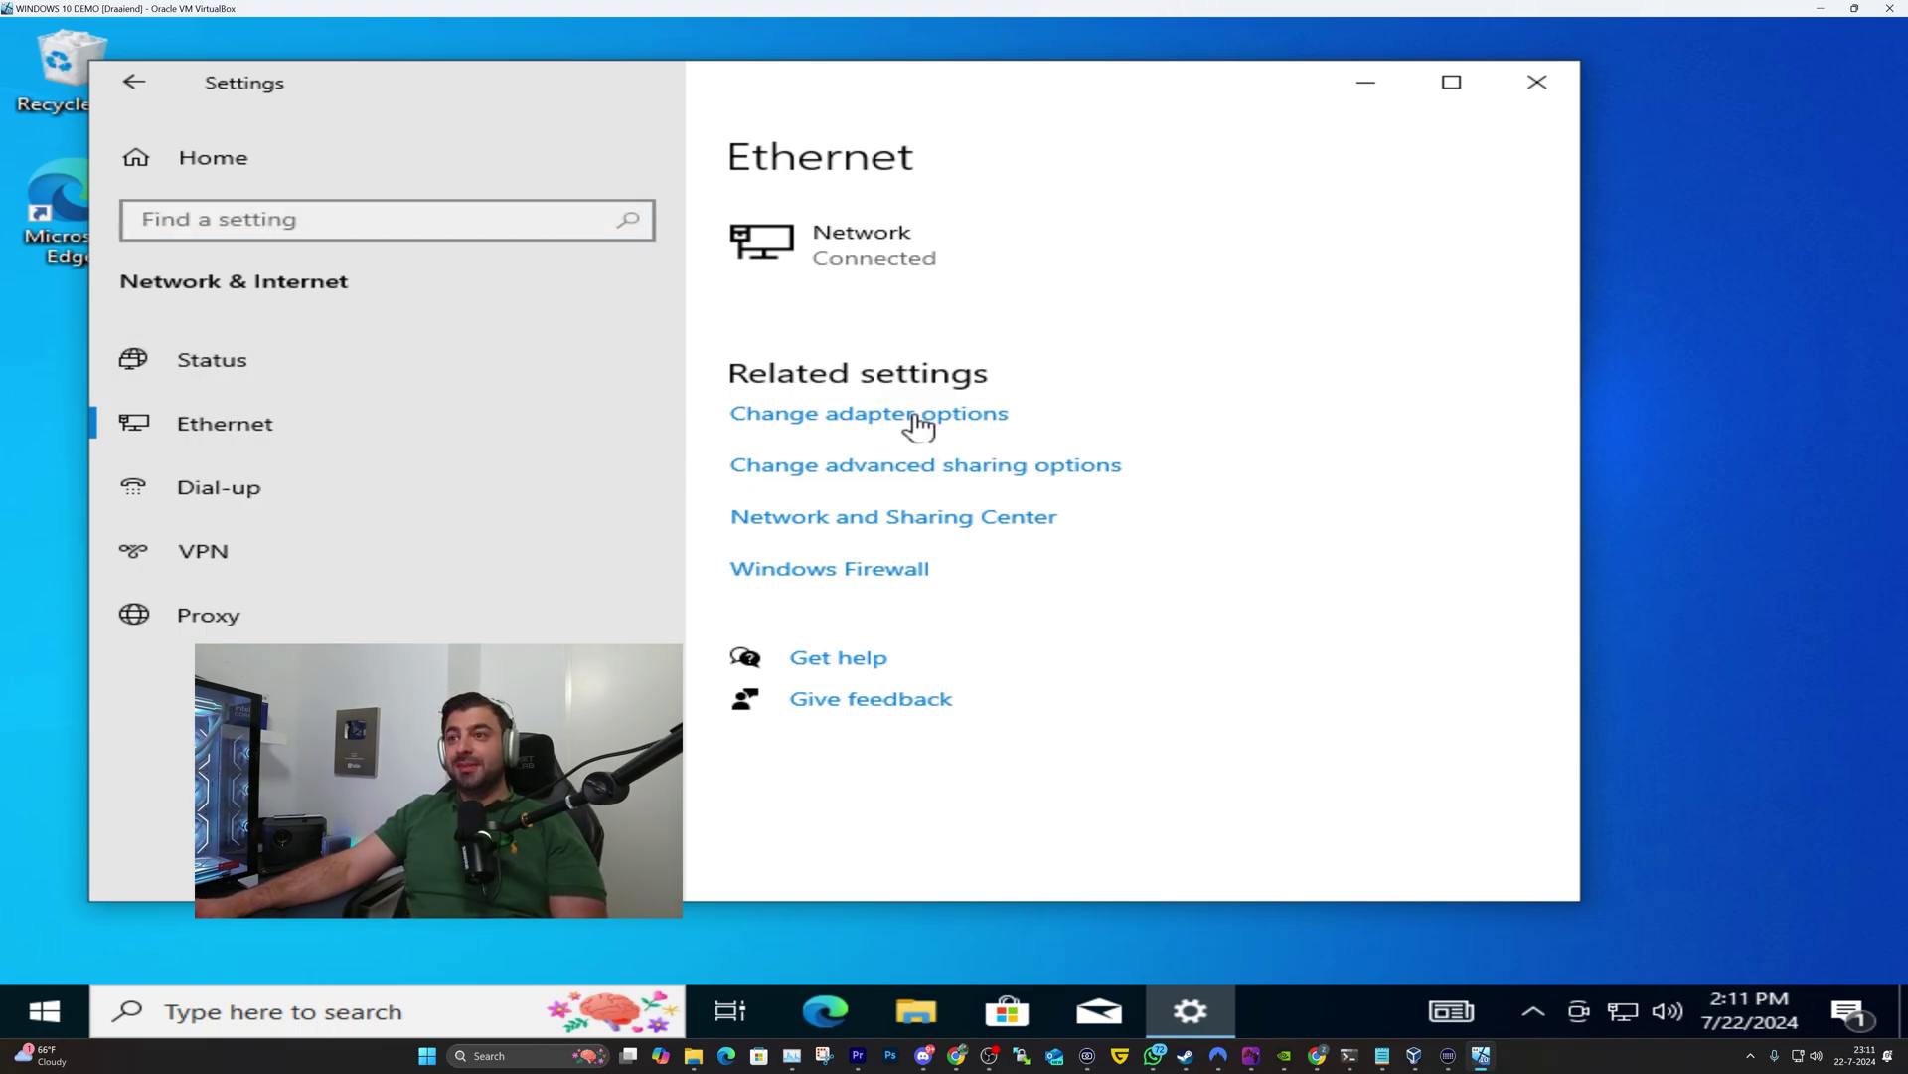
click(962, 467)
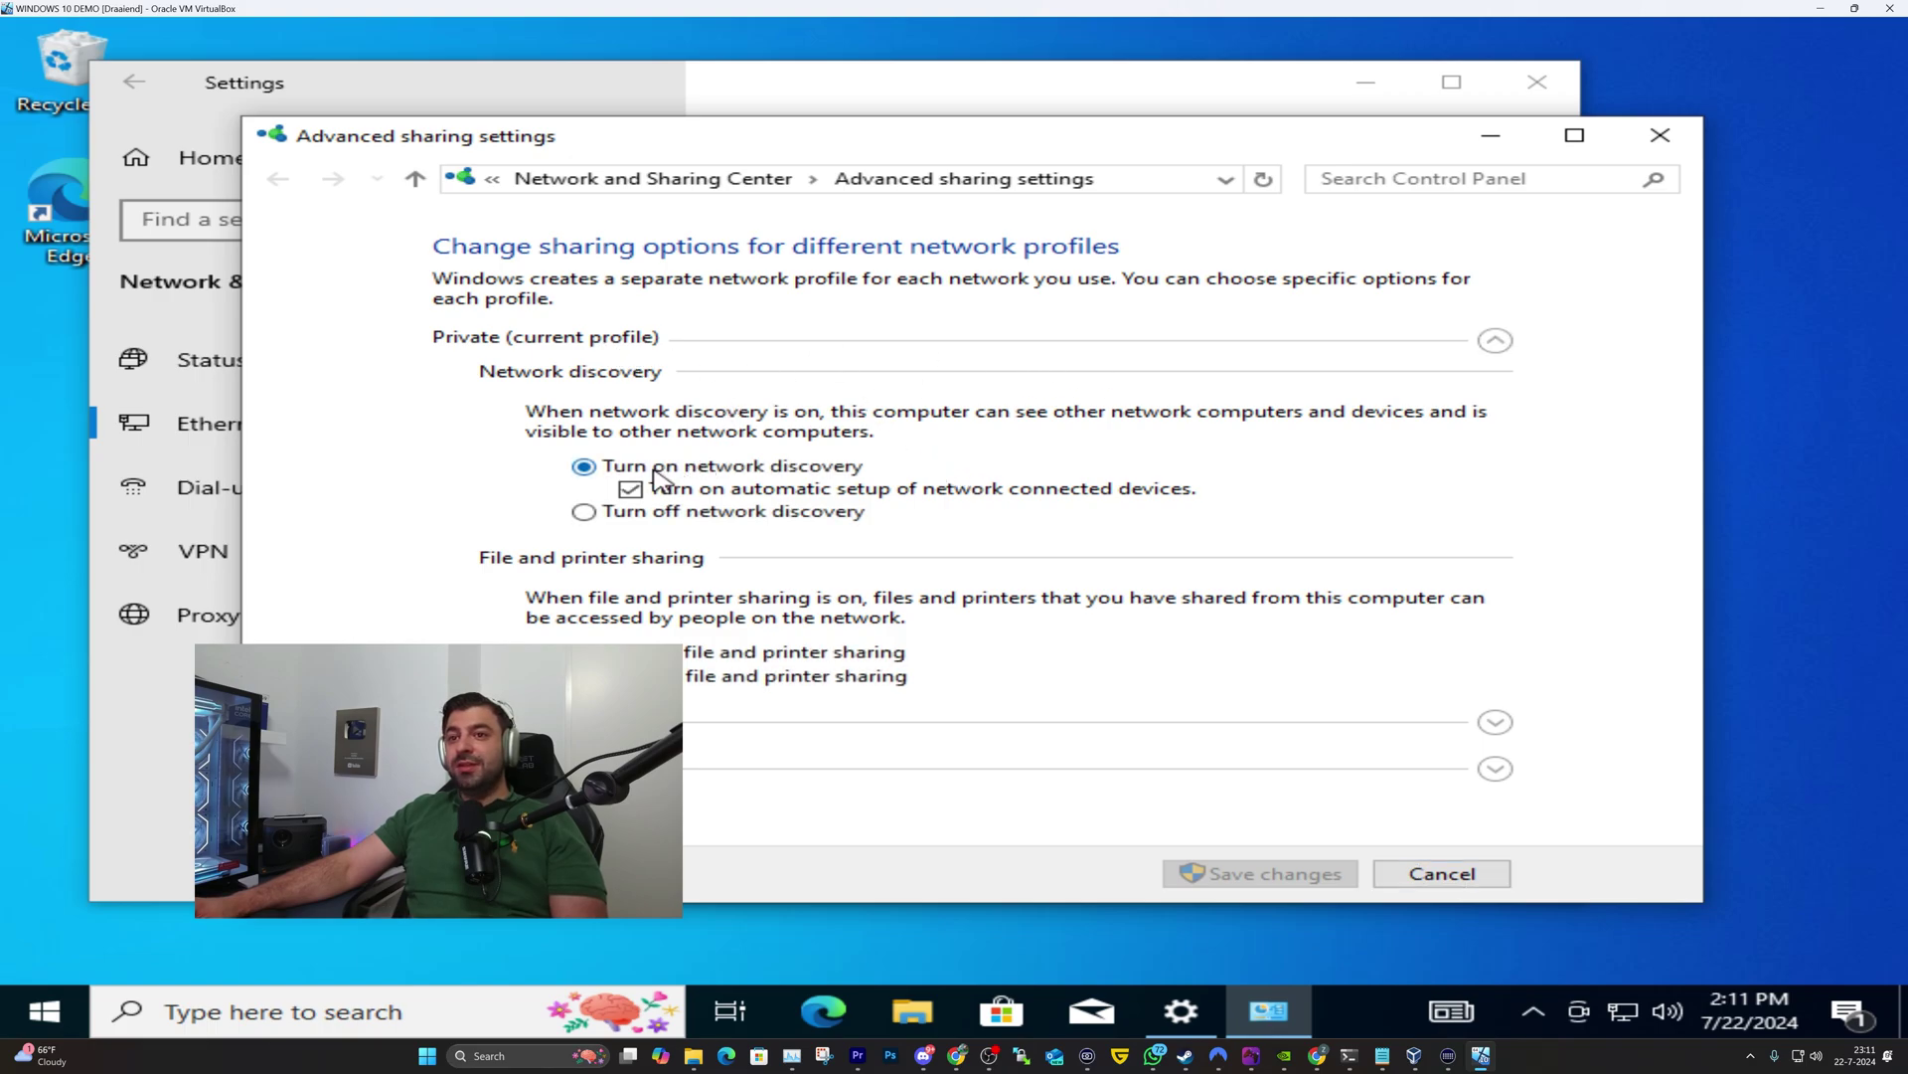
click(763, 514)
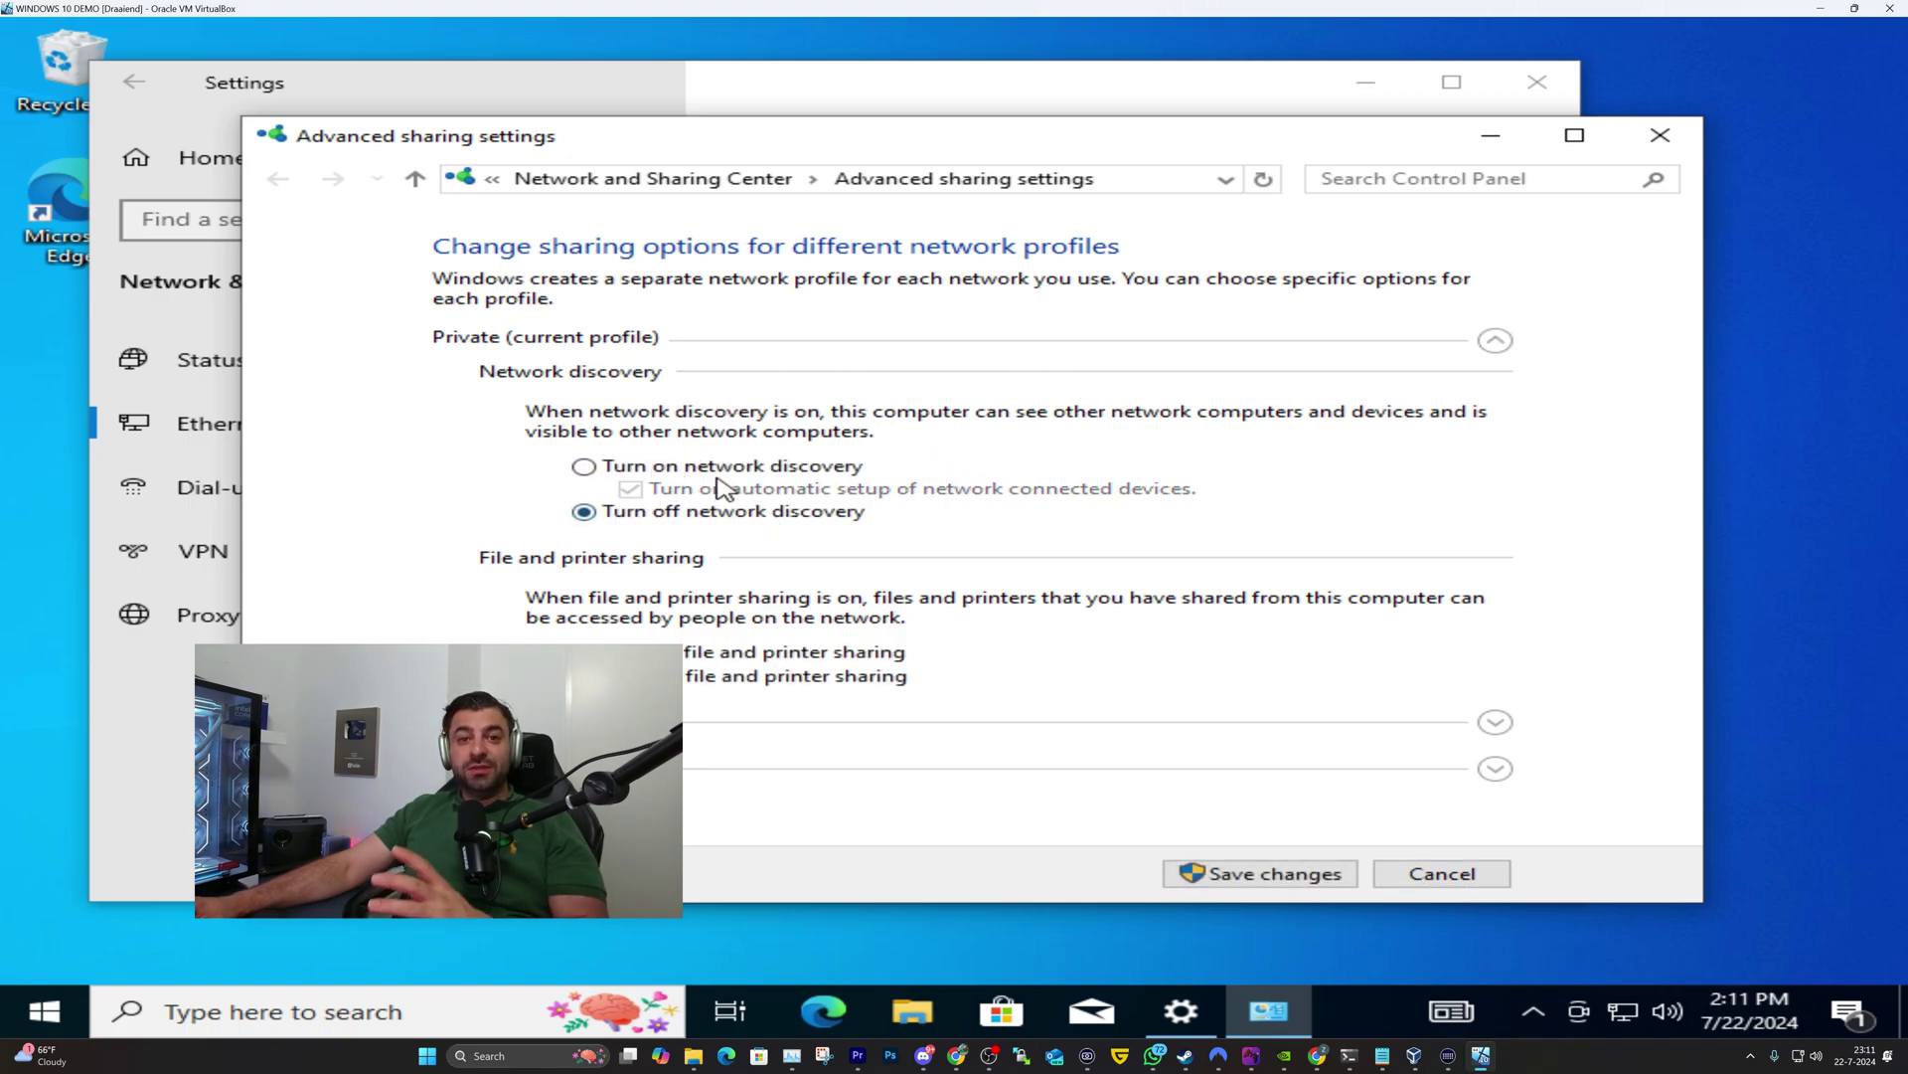
click(641, 467)
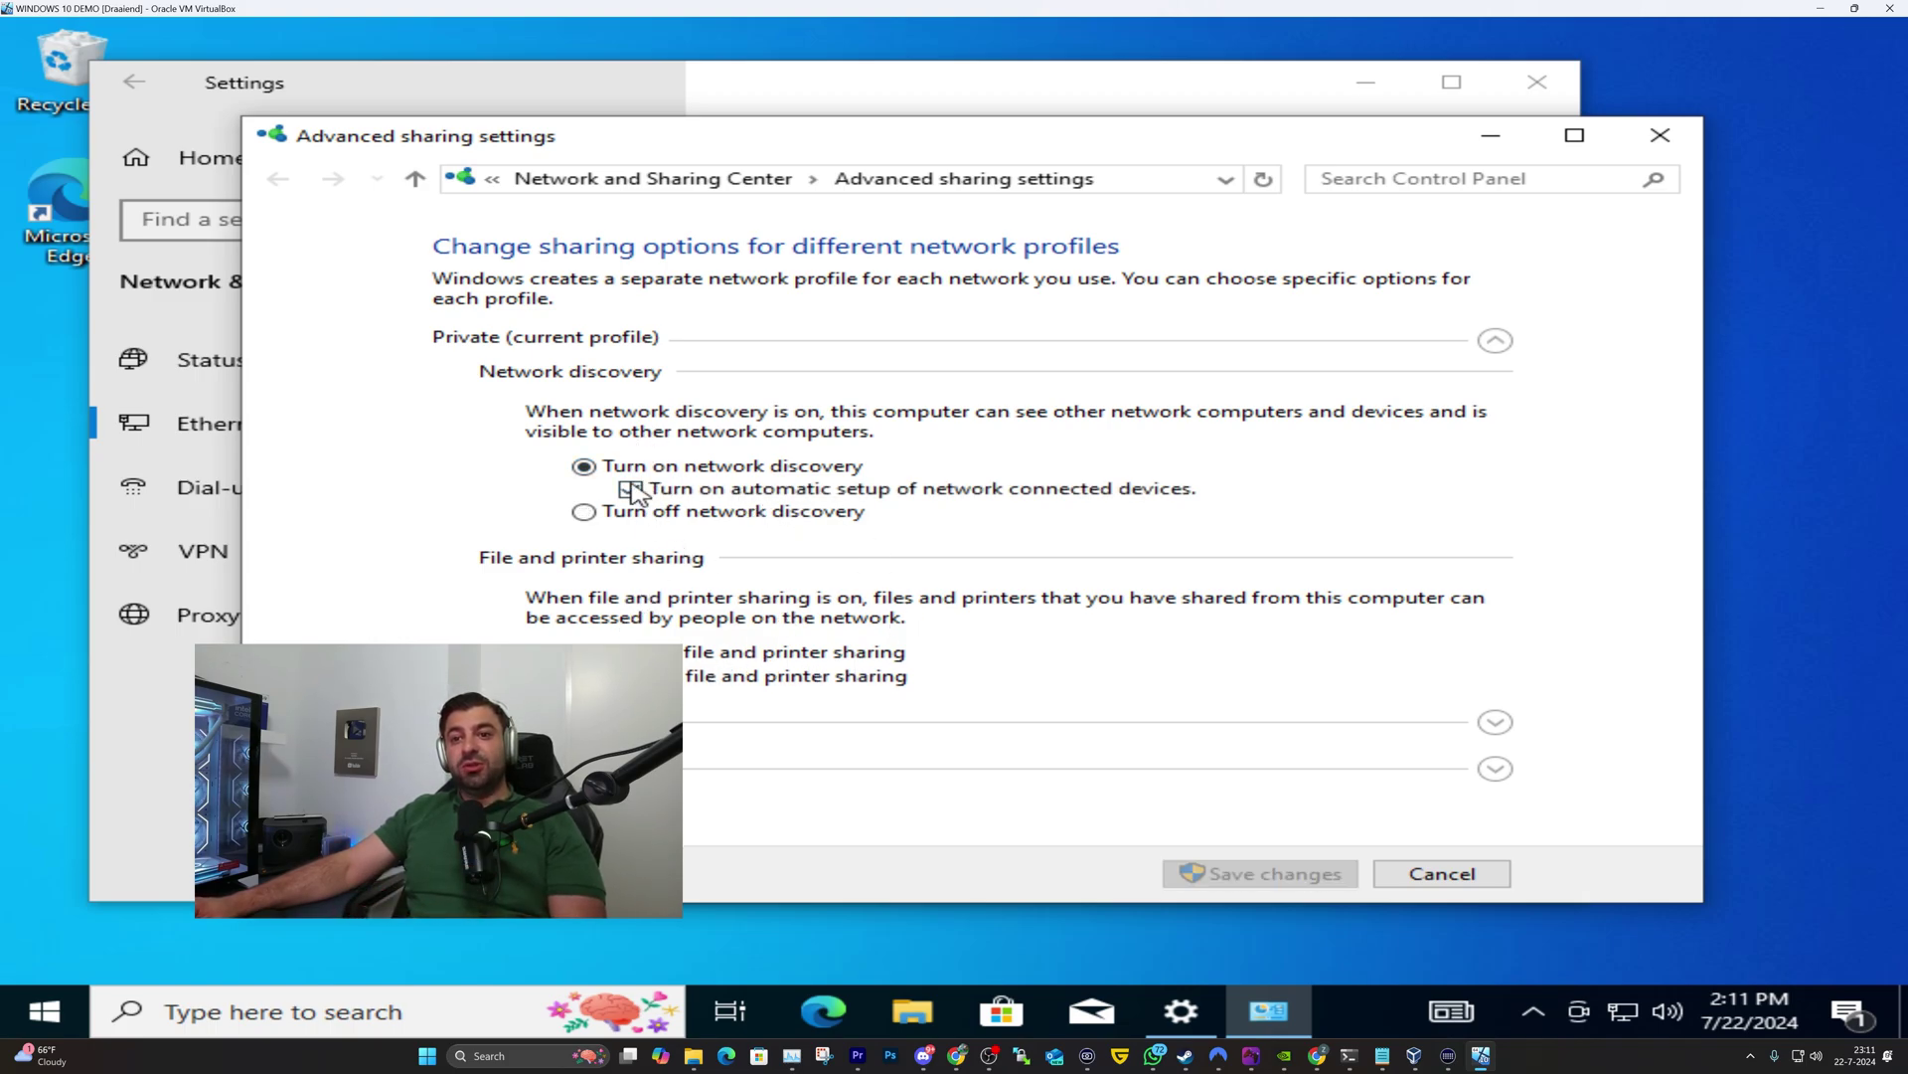
click(1497, 725)
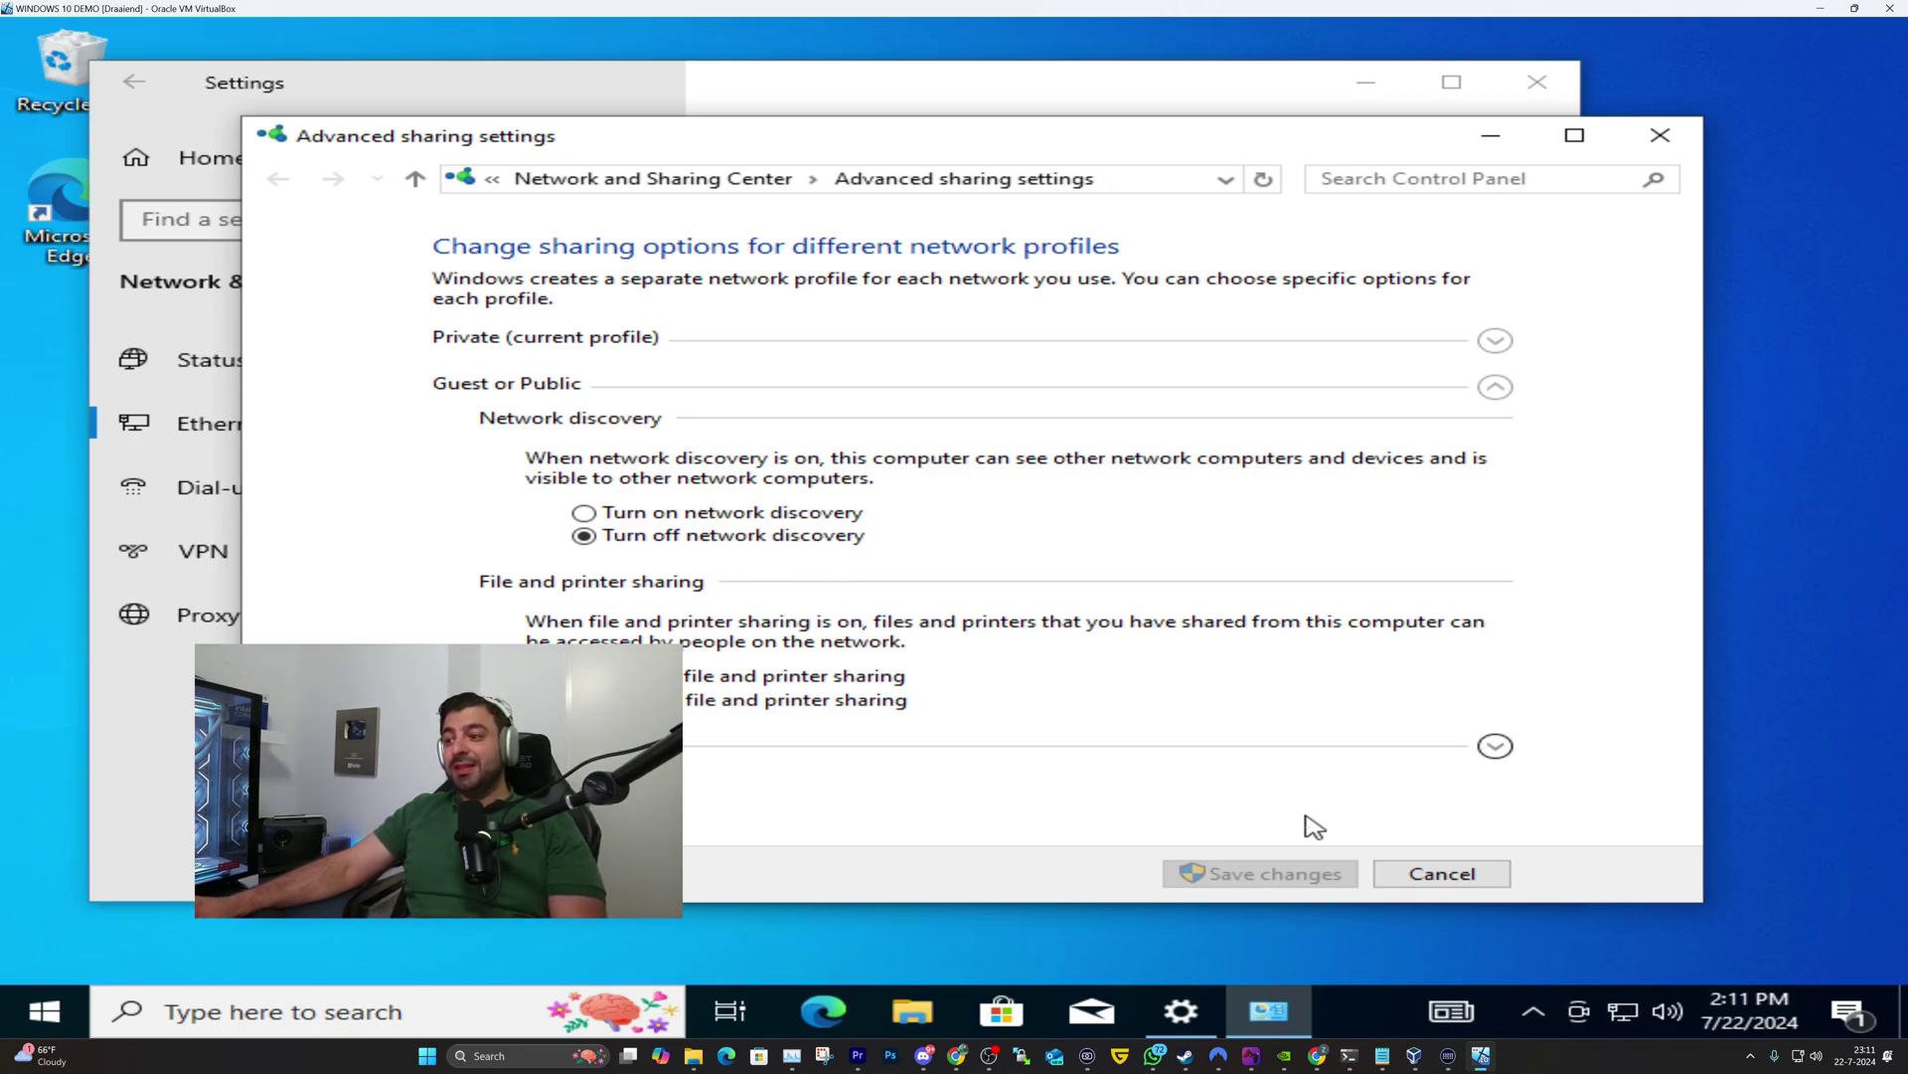
click(1494, 386)
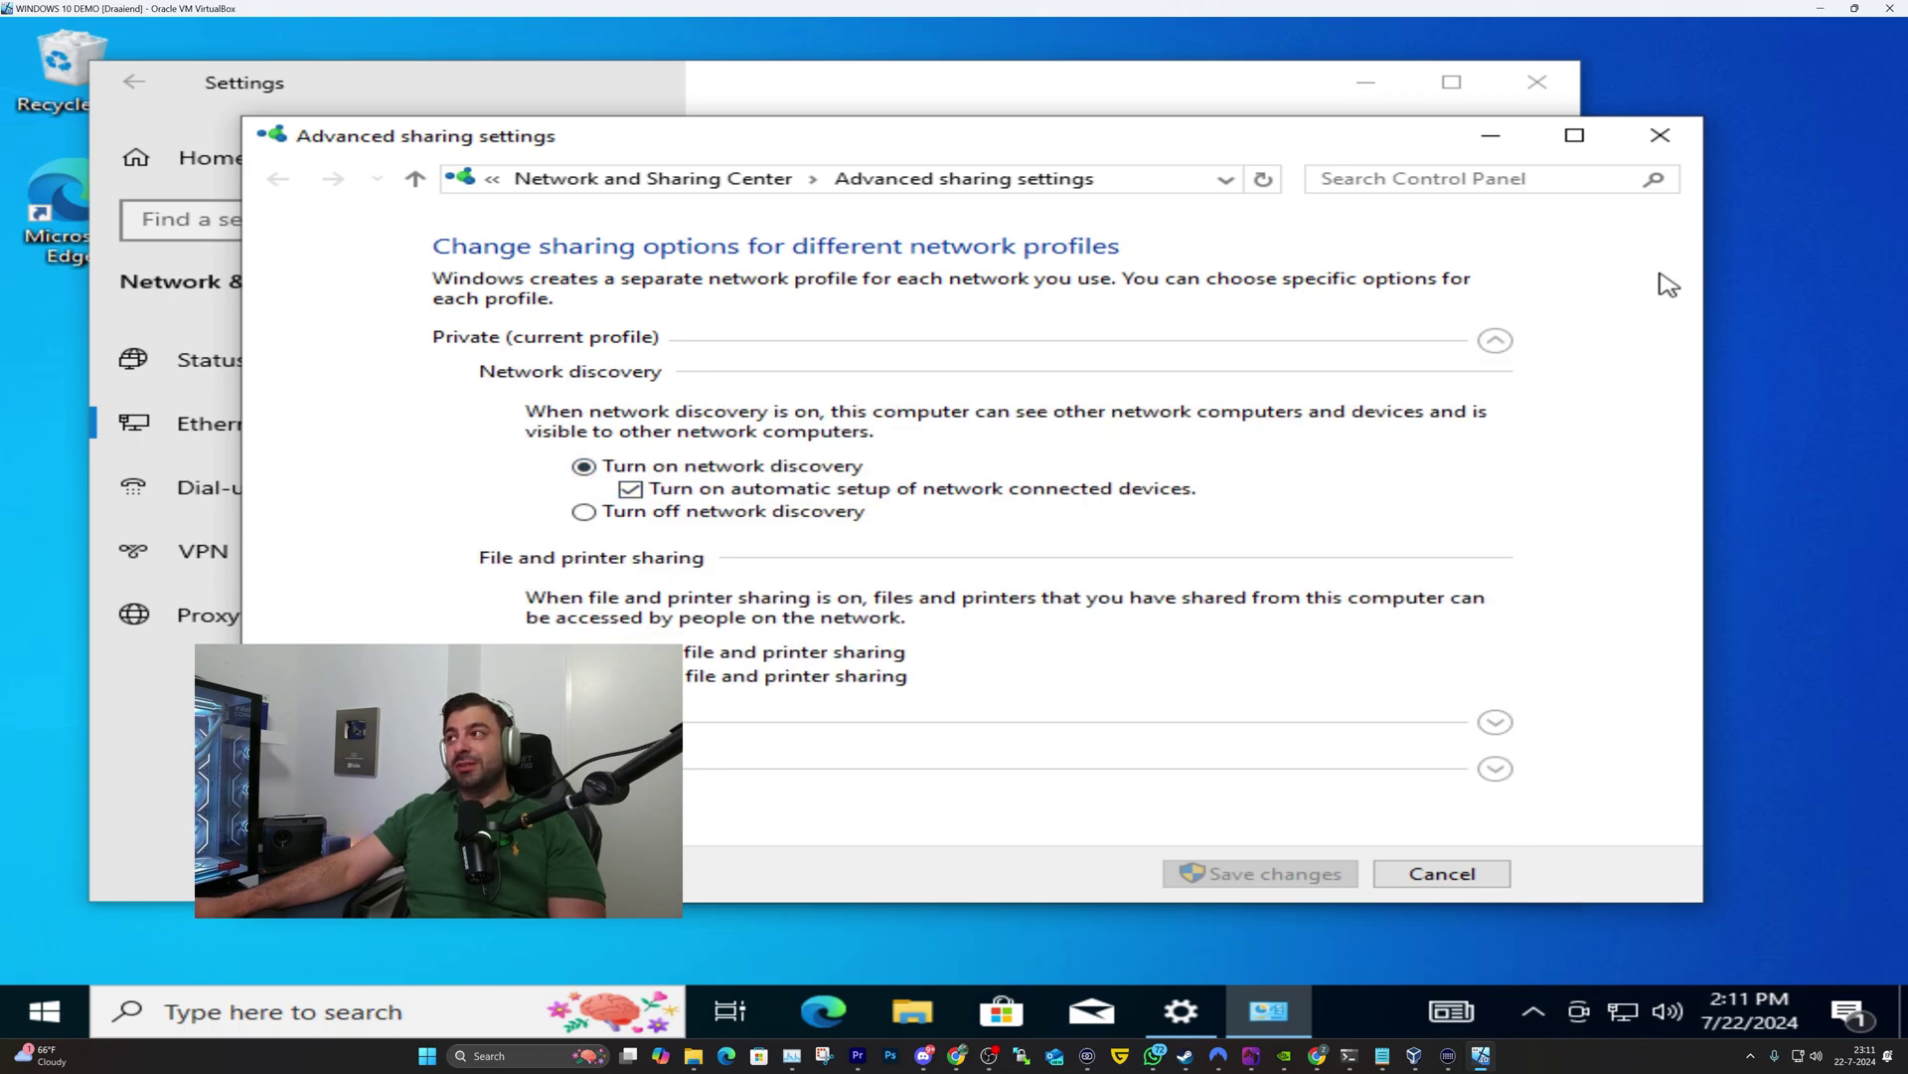
click(1215, 875)
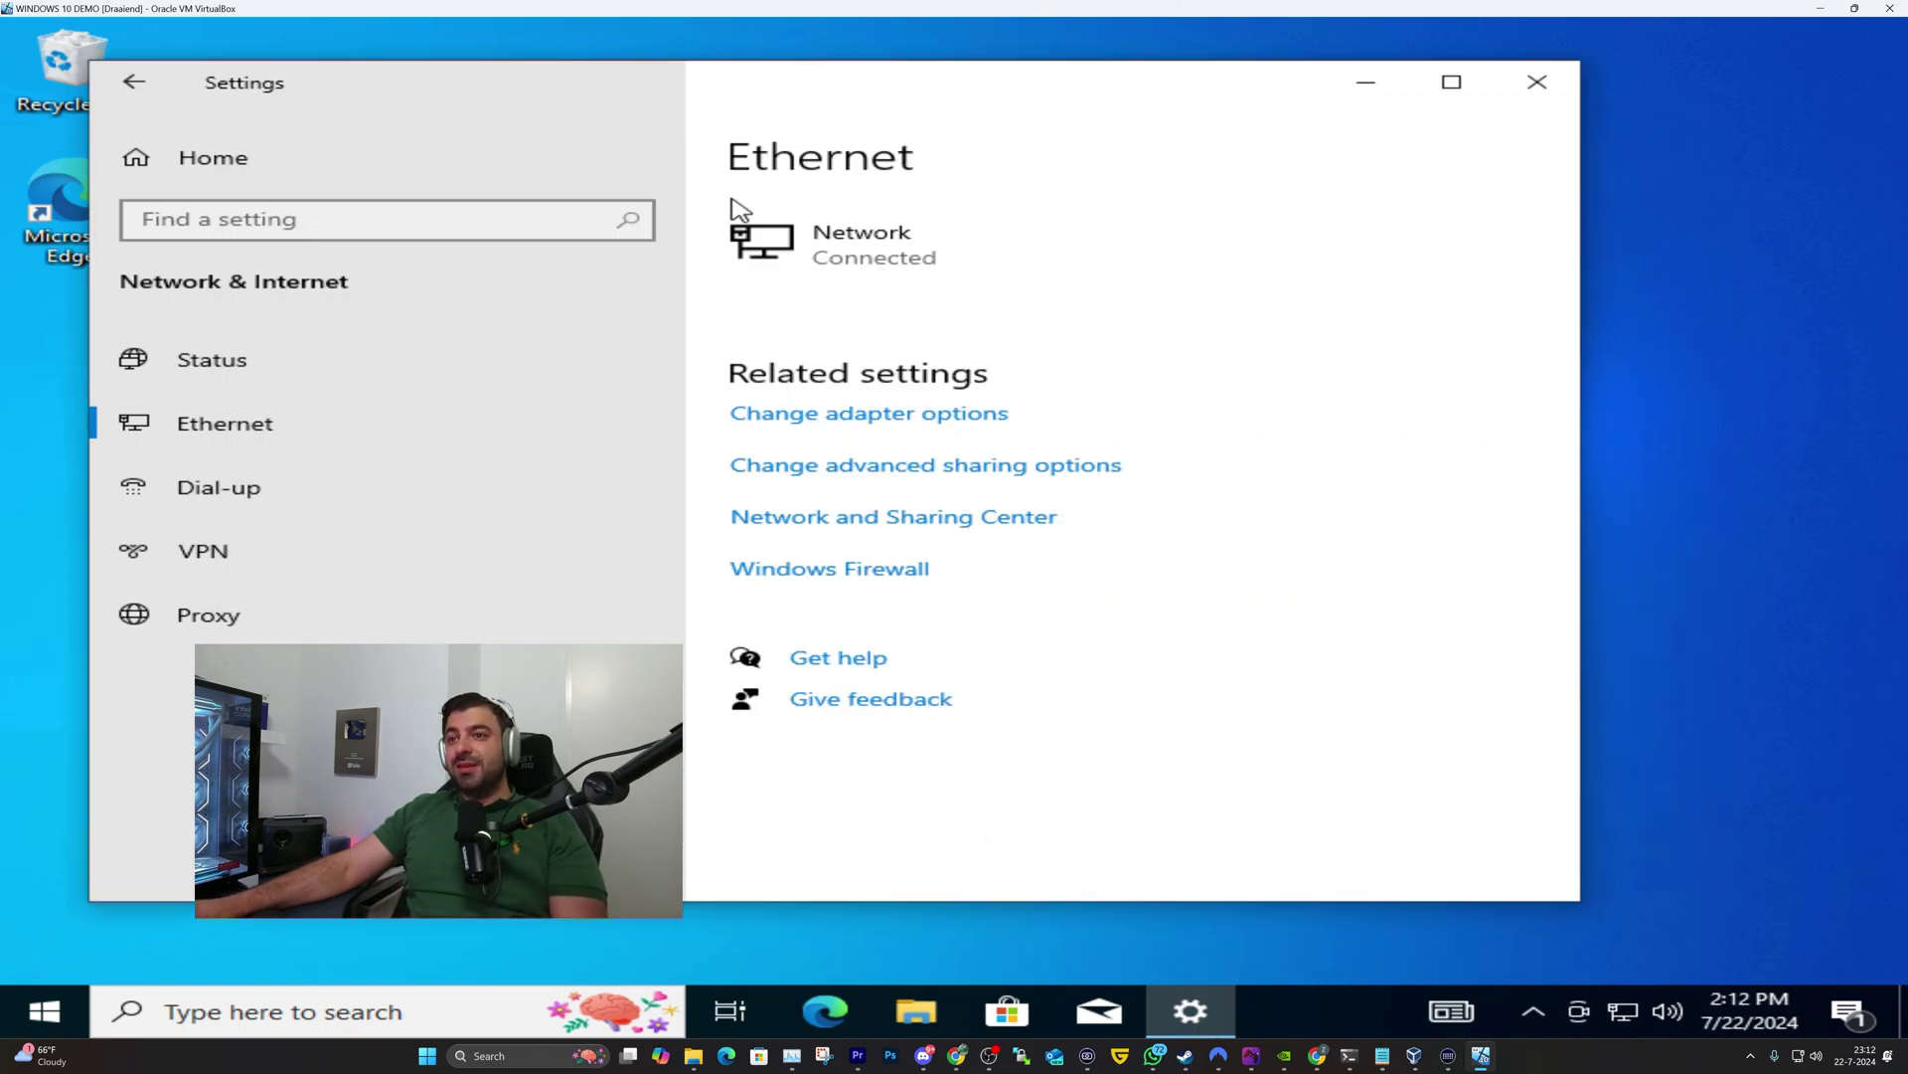
click(1536, 83)
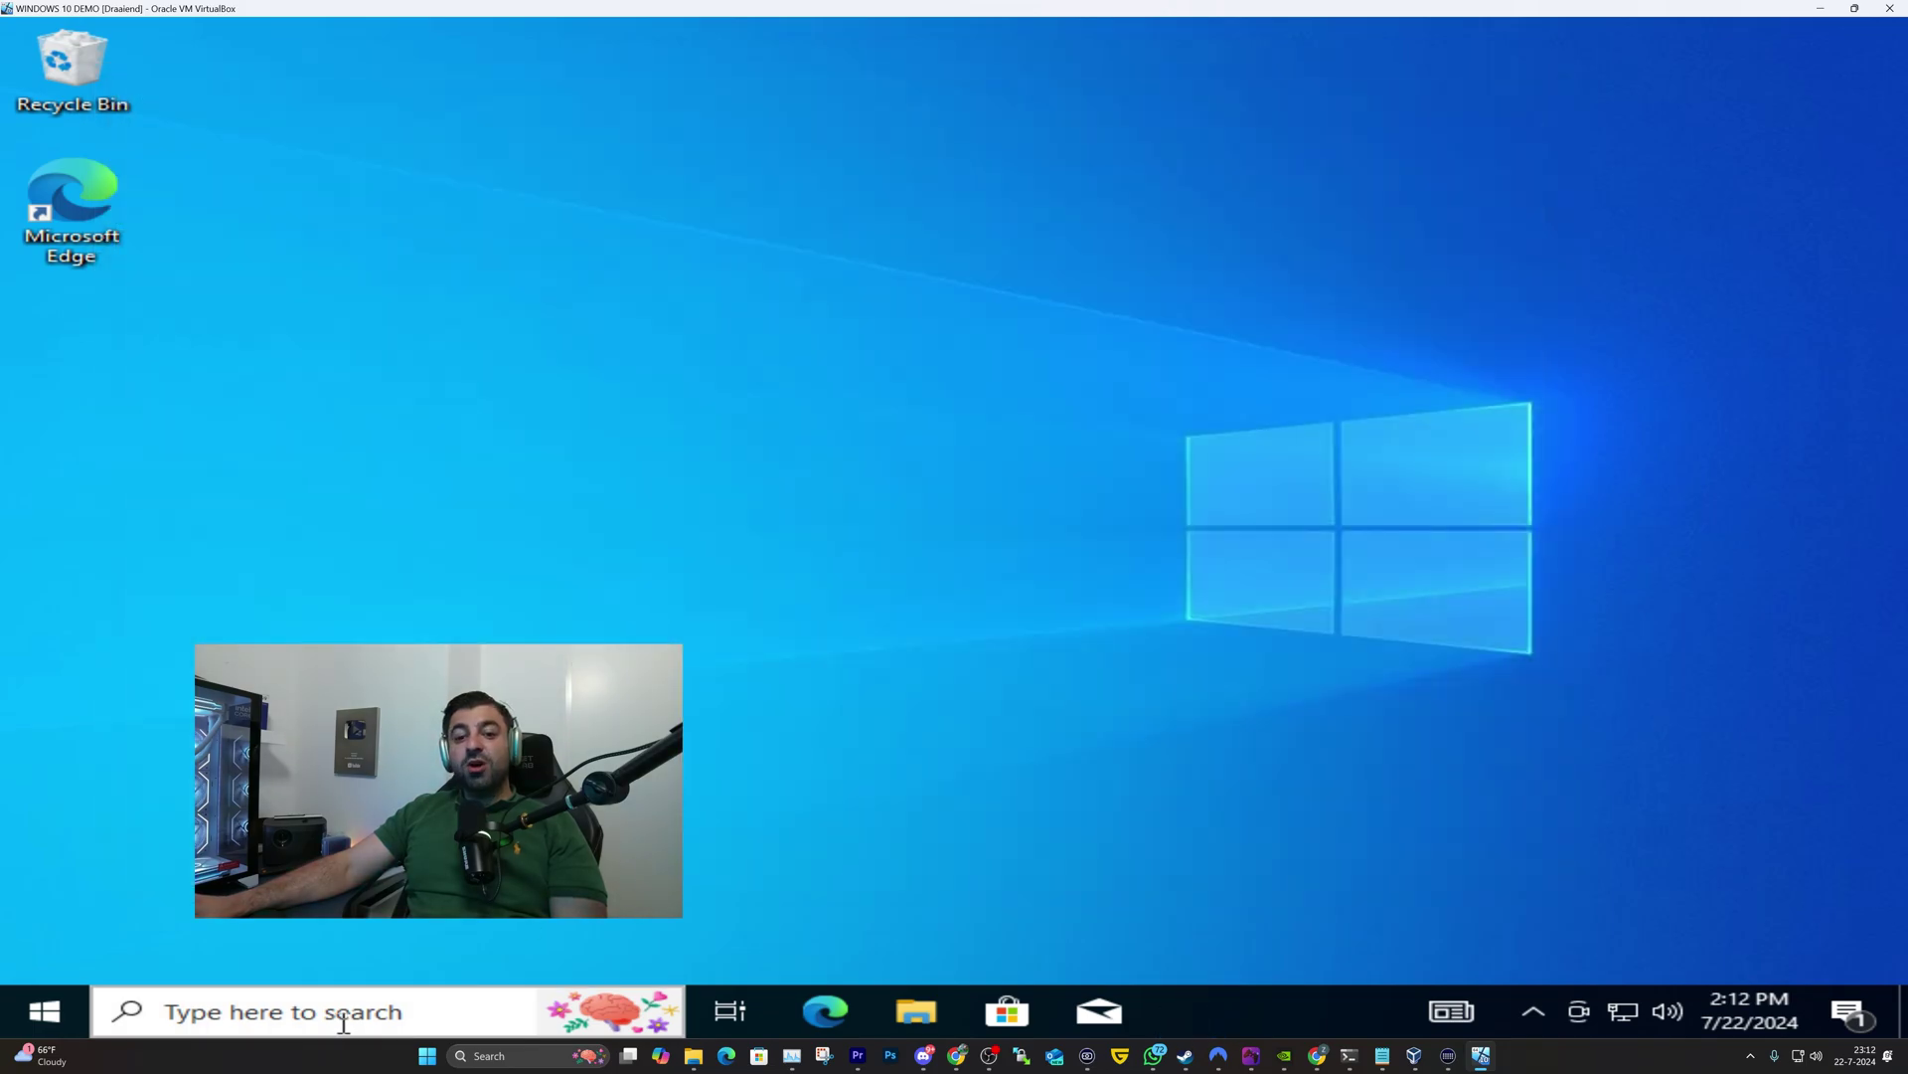
Search Windows for cmd and open the Command Prompt.
click(295, 1014)
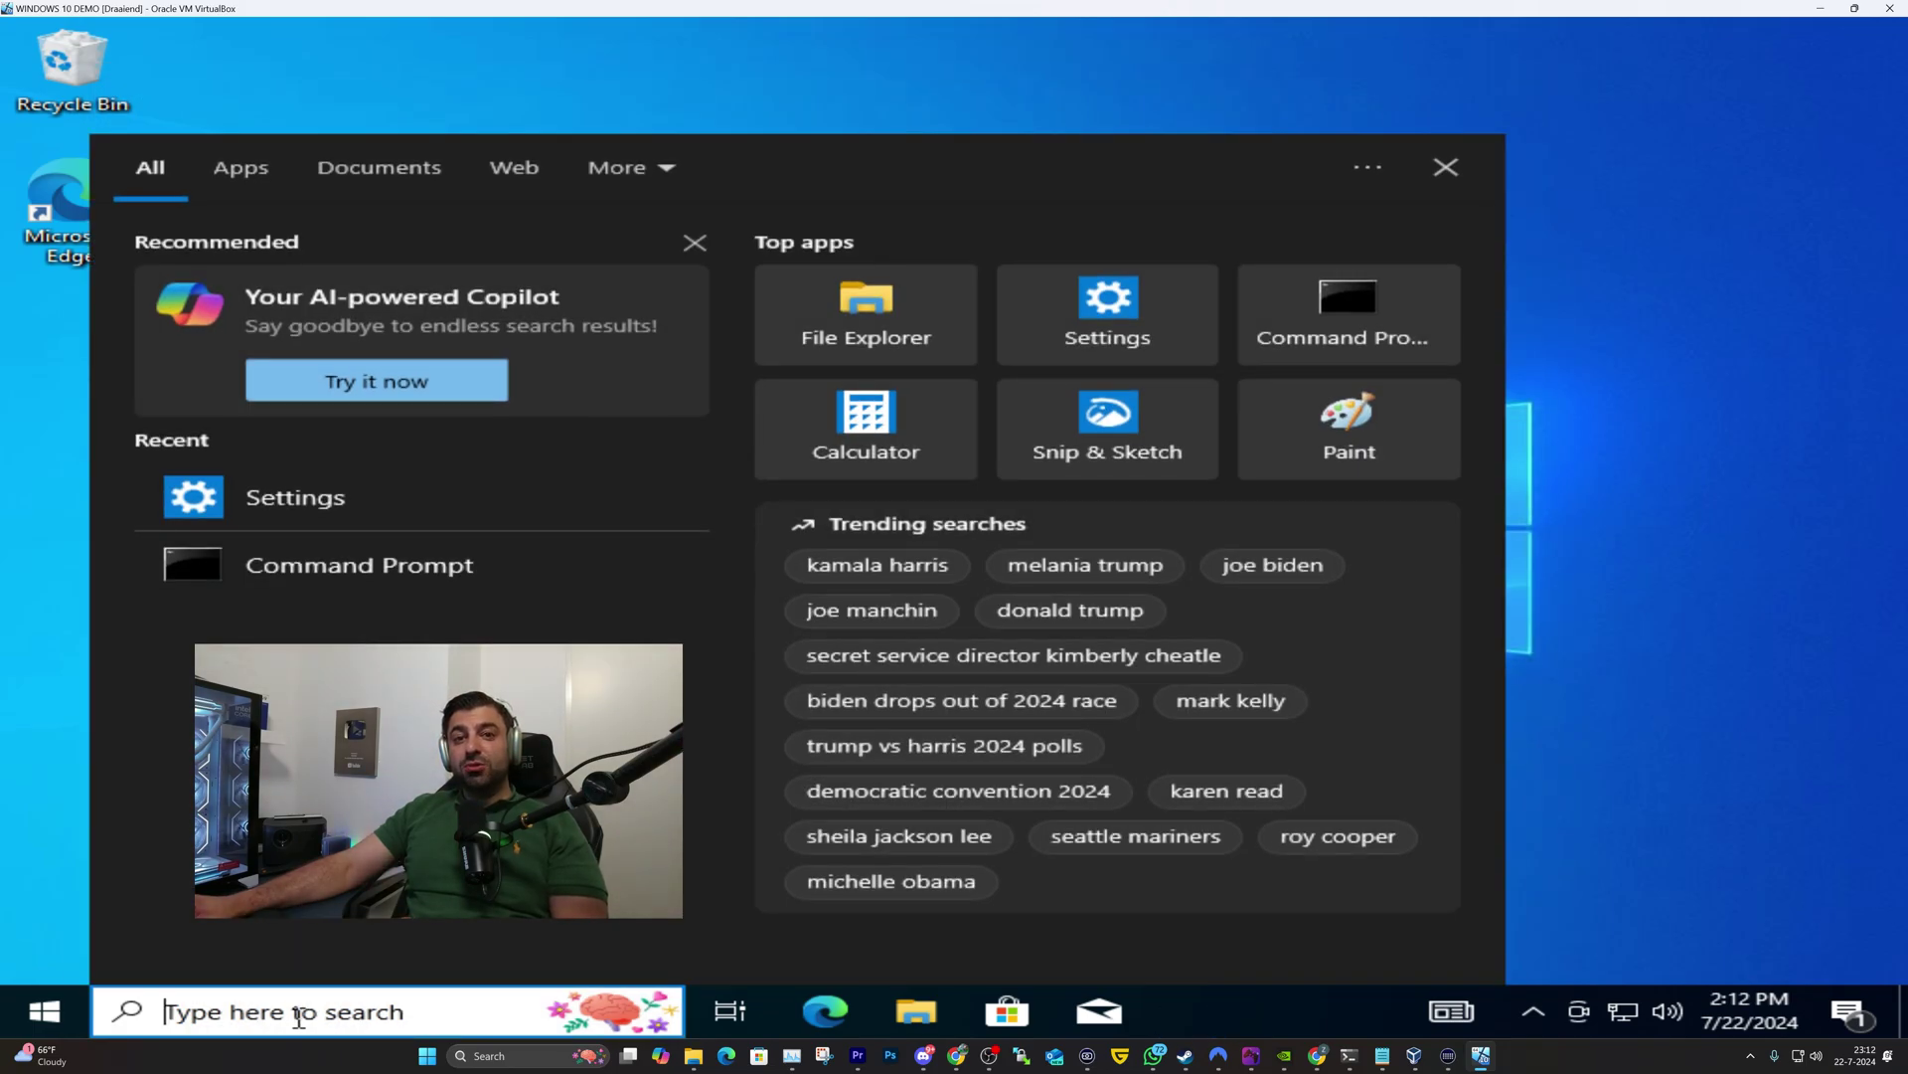
text(cmd)
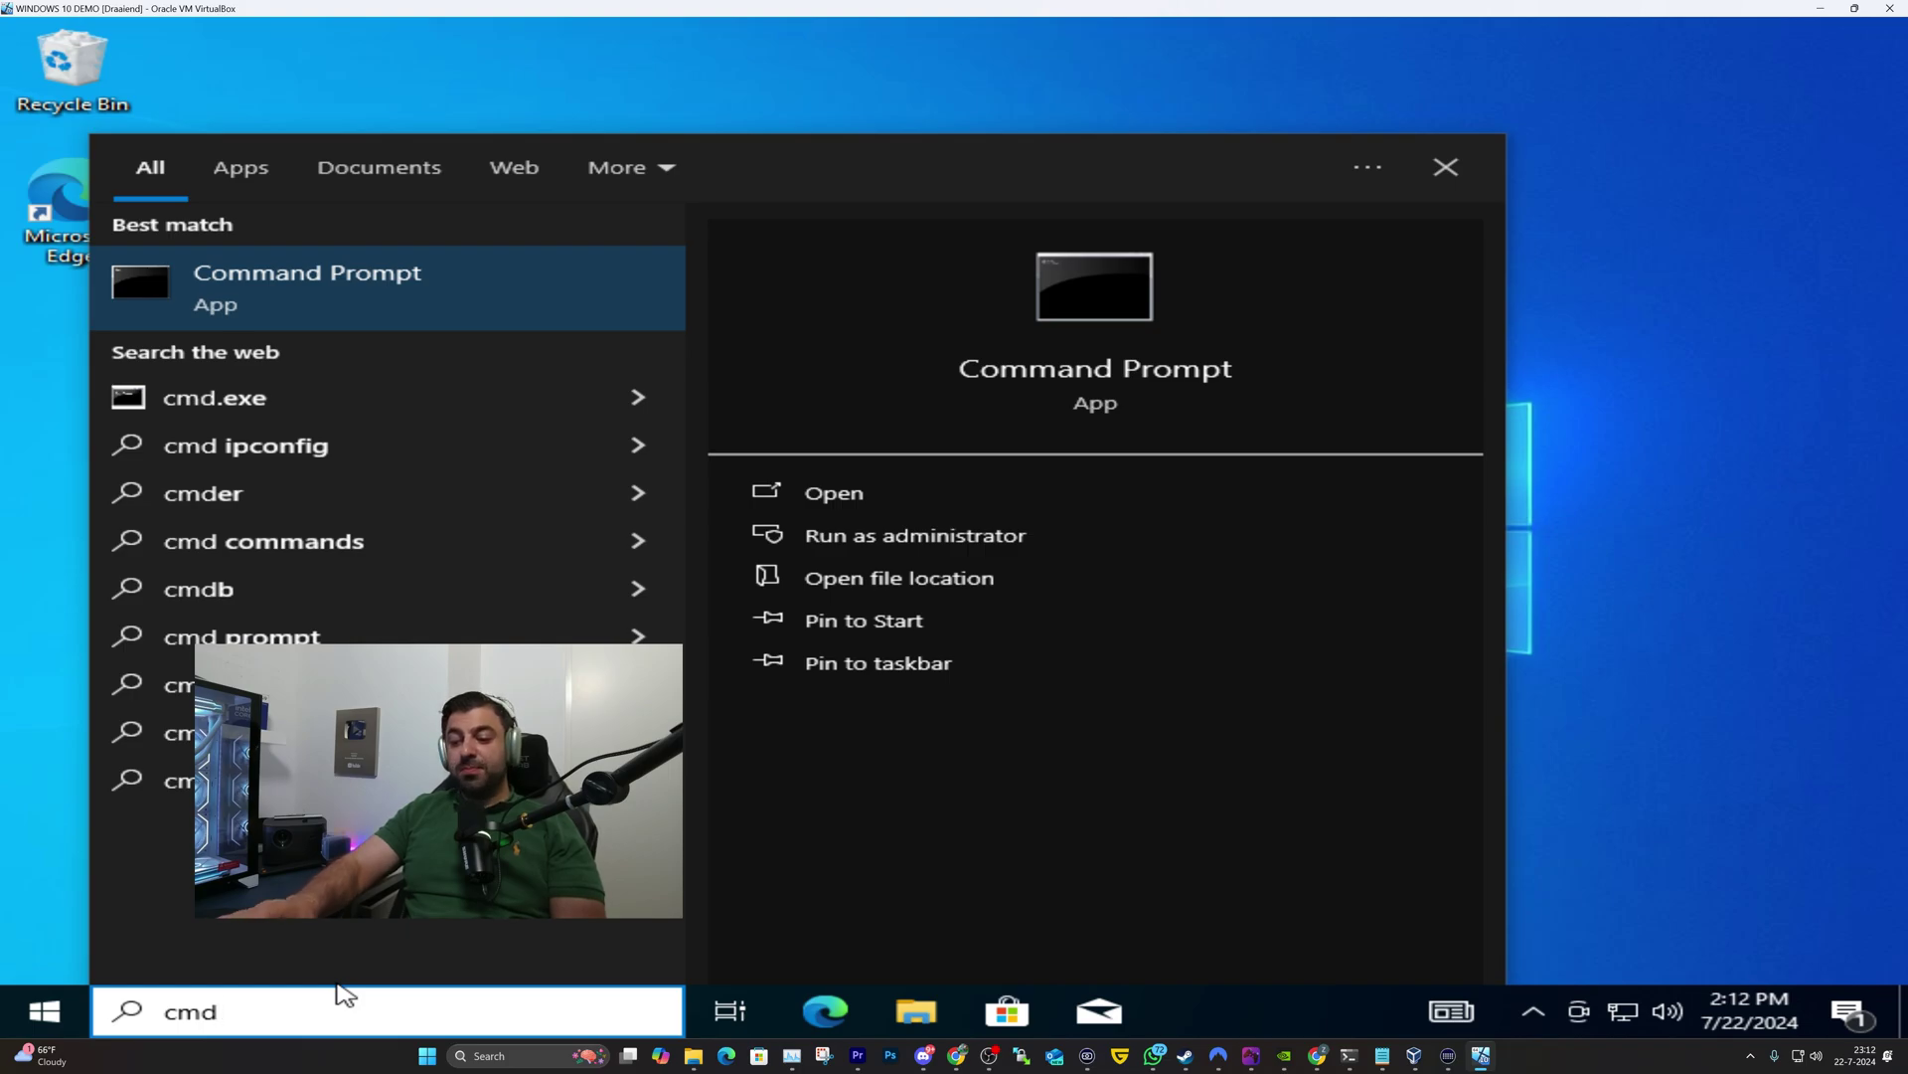
key(Return)
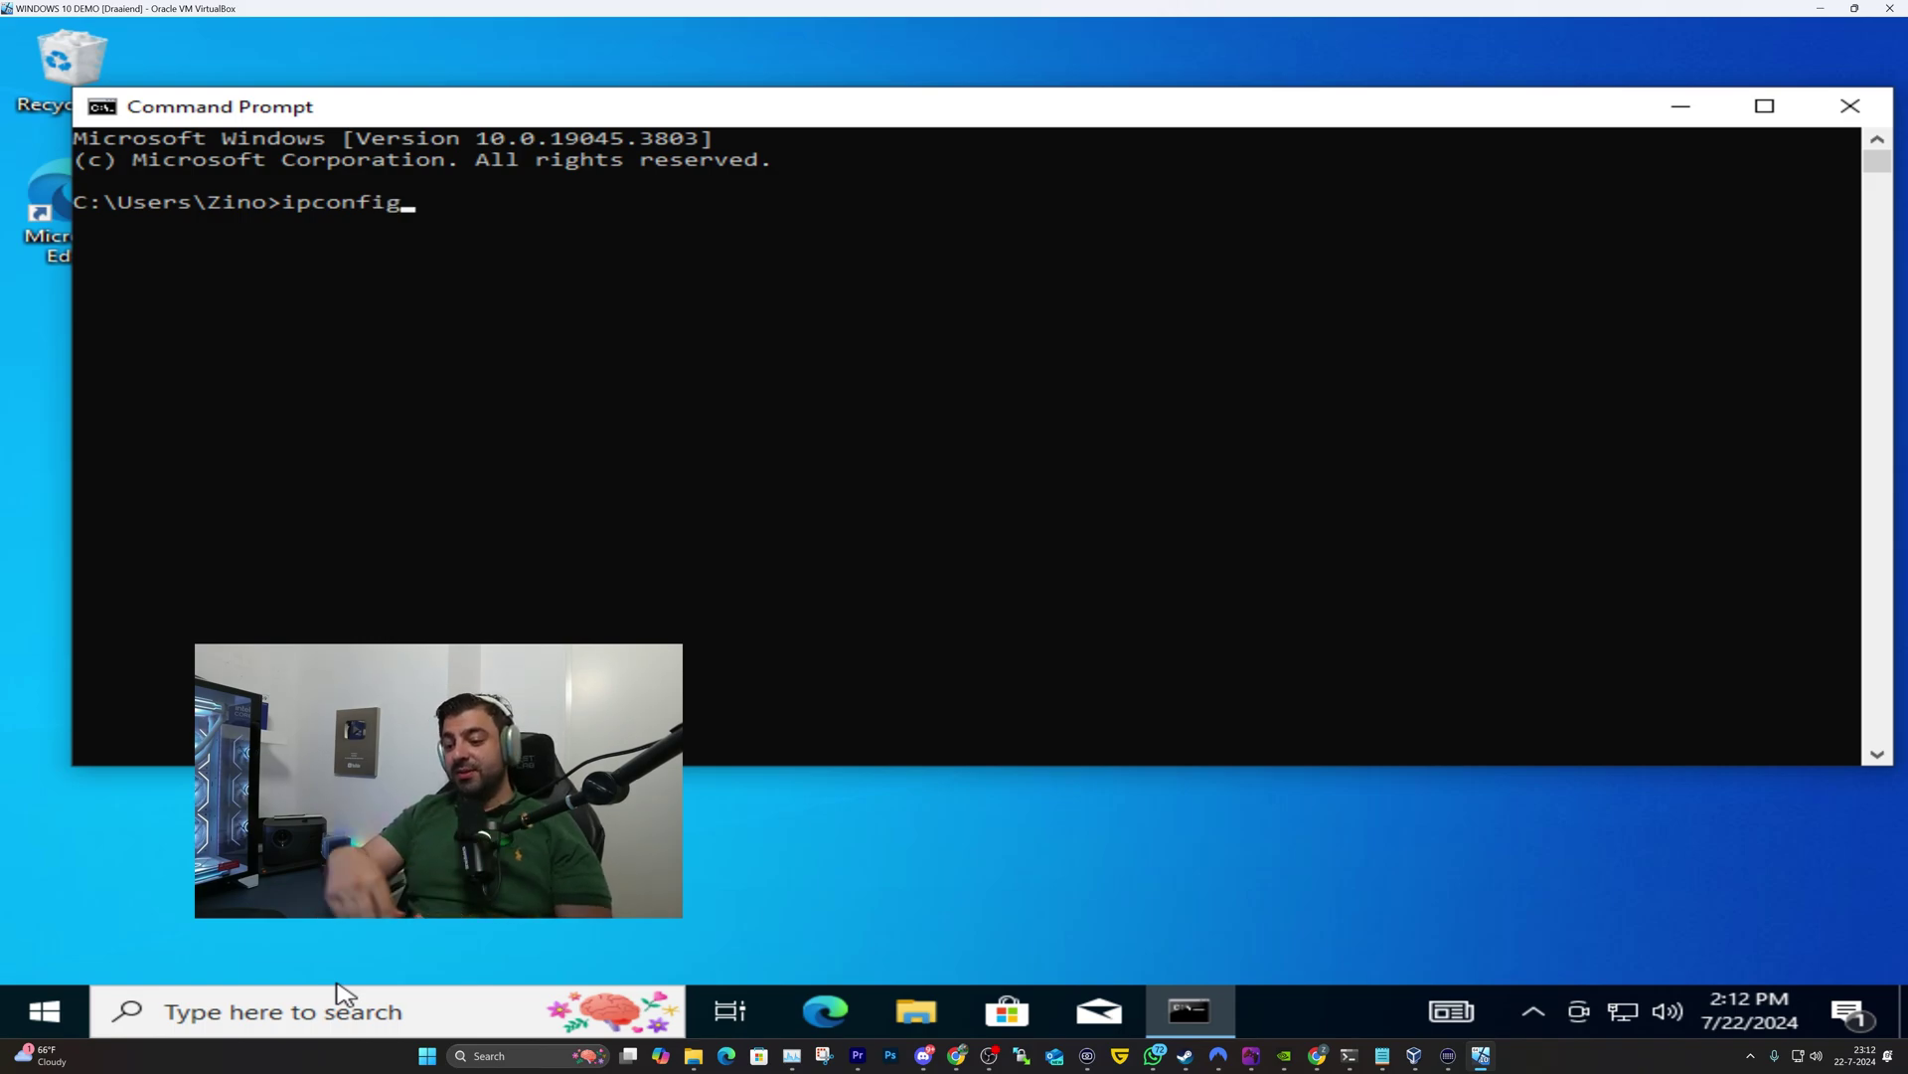
Run ipconfig in the Command Prompt and highlight the machine's IPv4 address line.
text(ipconfig)
key(Return)
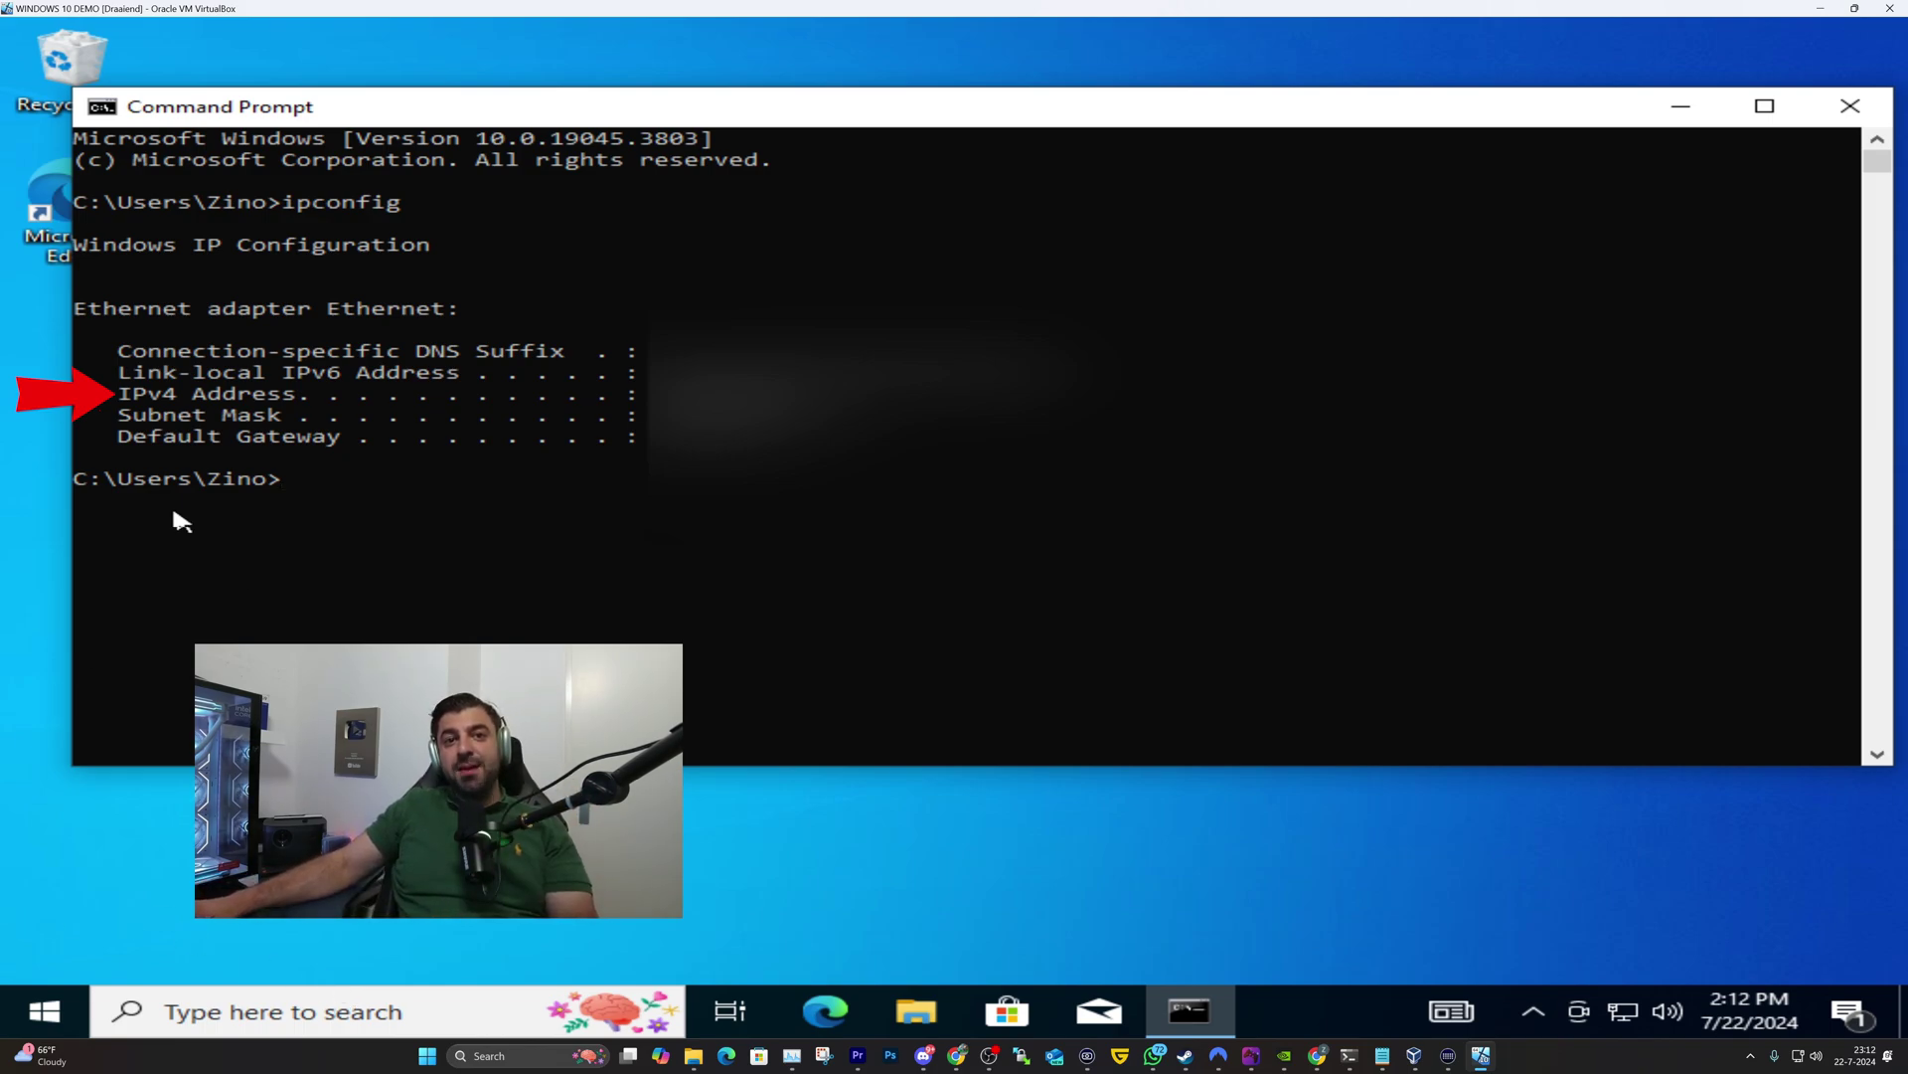
drag(370, 374, 412, 398)
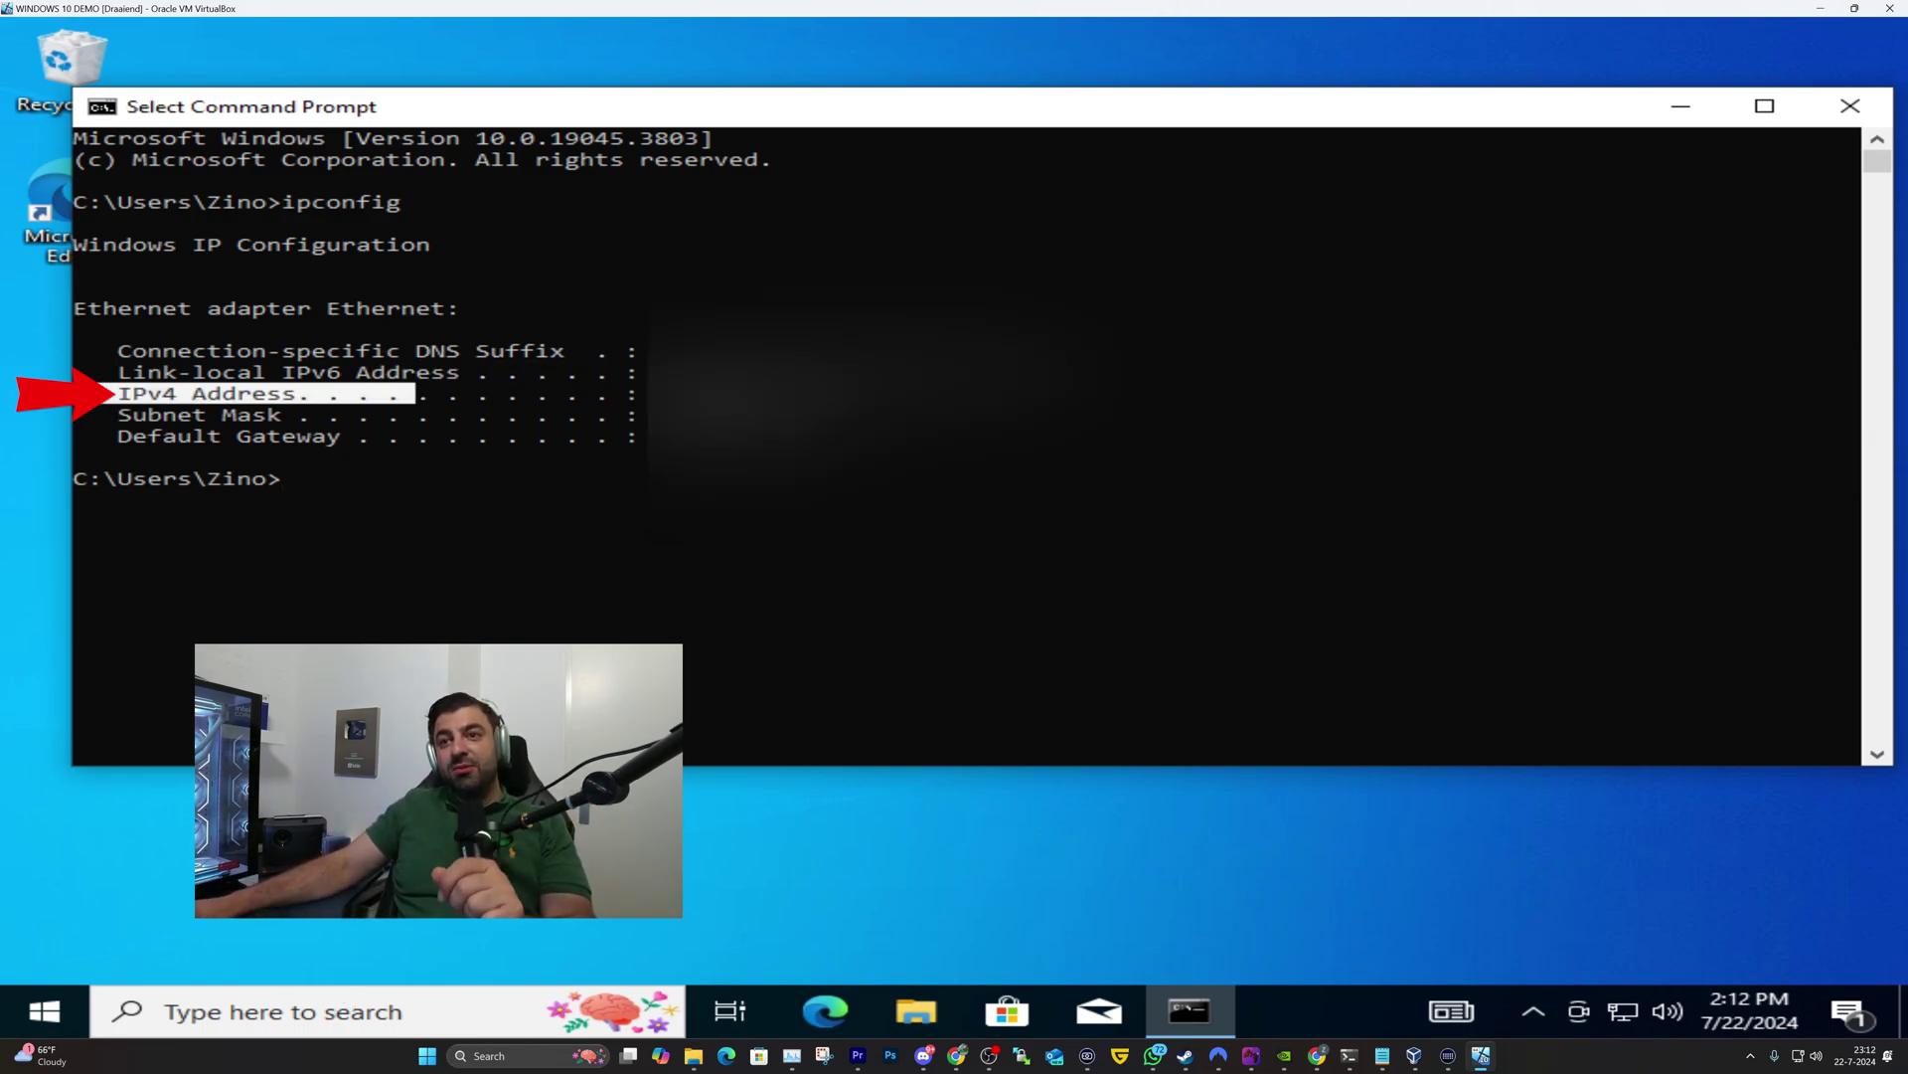
drag(644, 393, 871, 394)
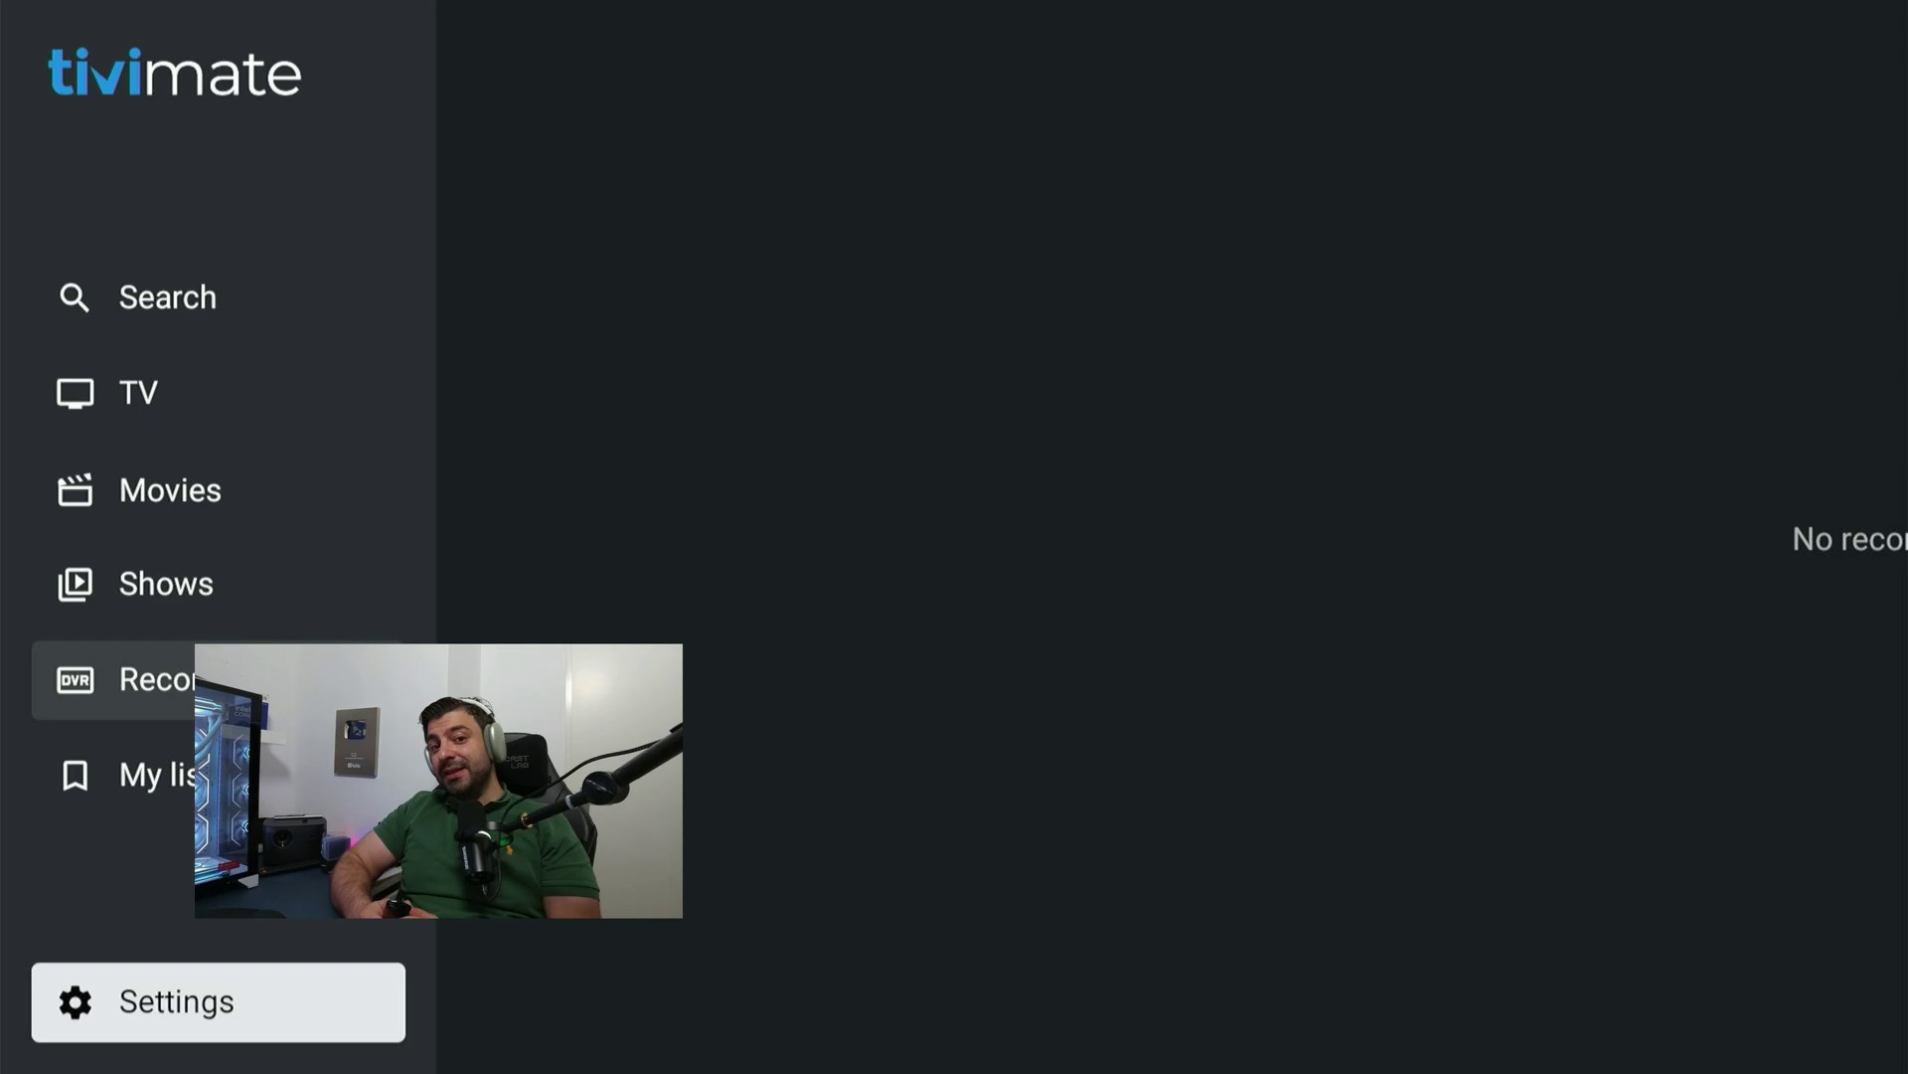
Switch to TiviMate and open the recordings folder setting in its recording options.
key(Return)
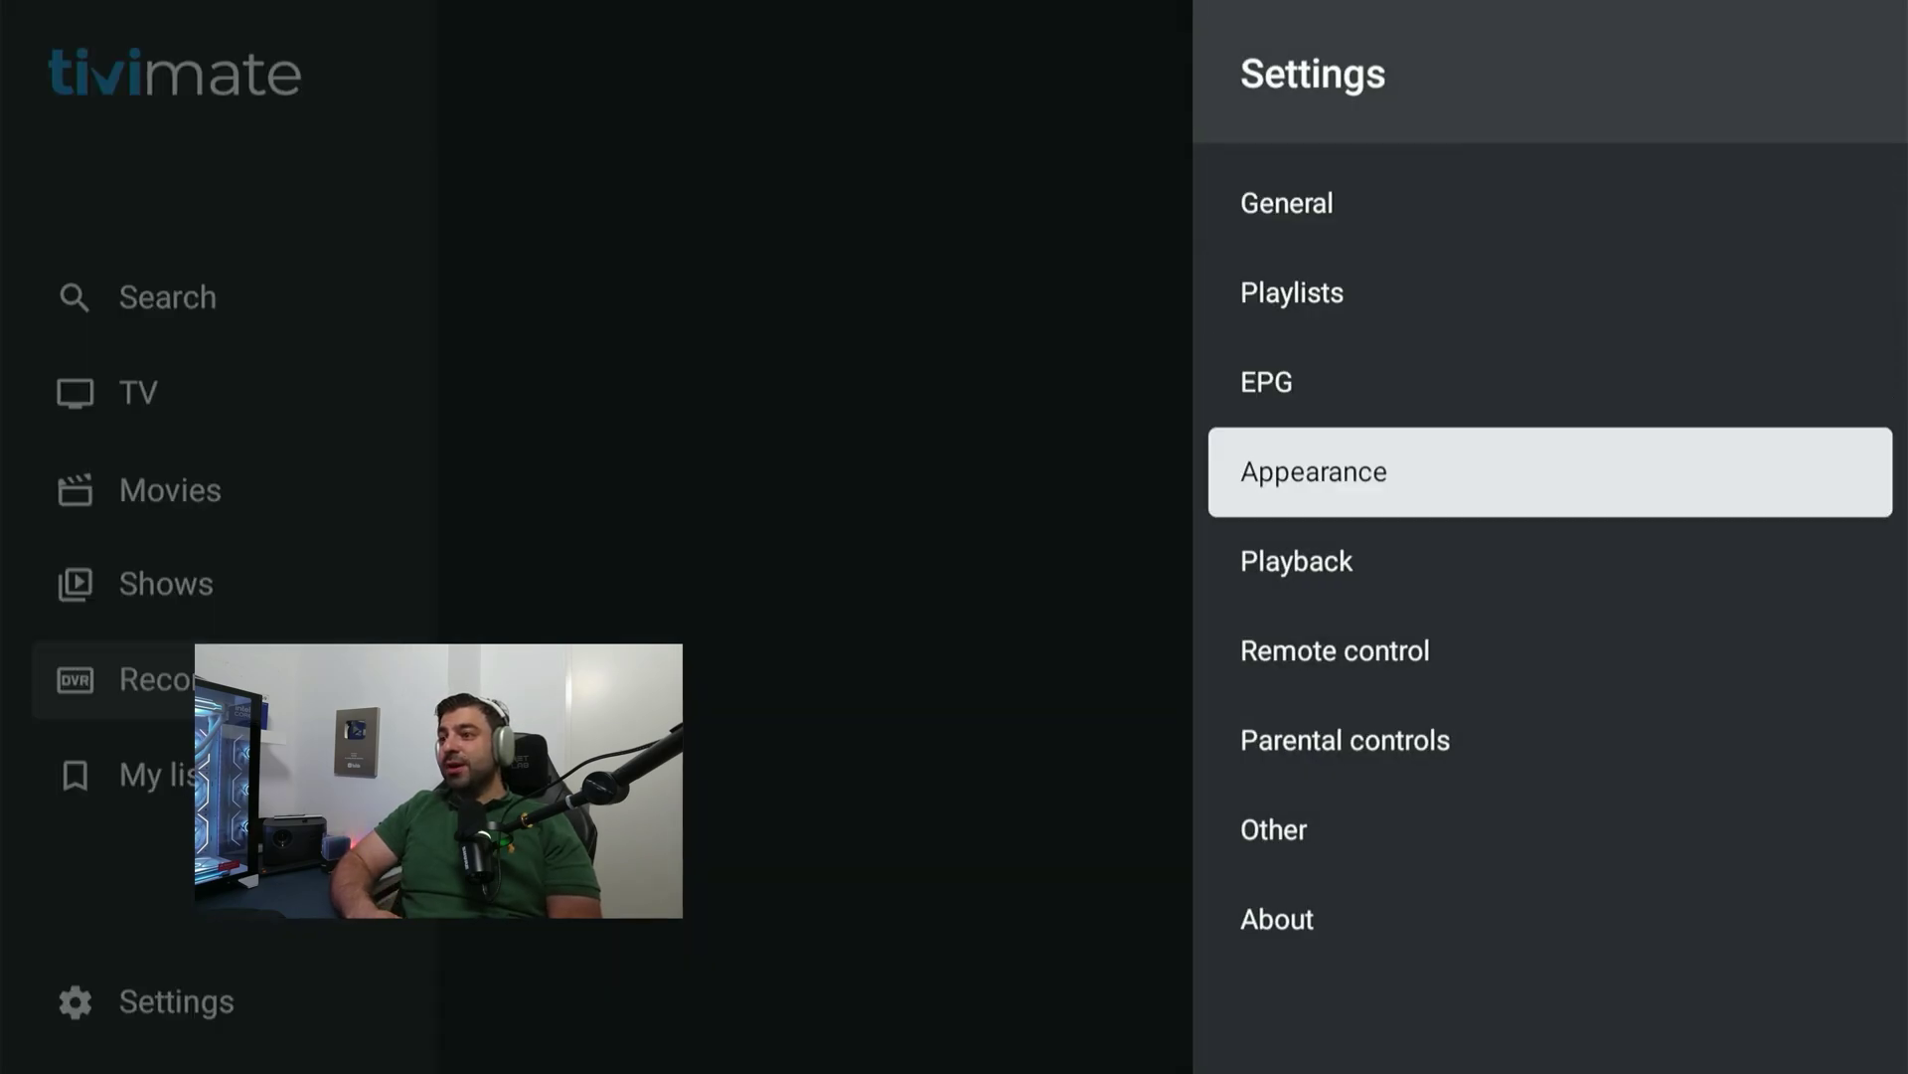
key(Down)
key(Down)
key(Down)
key(Down)
key(Return)
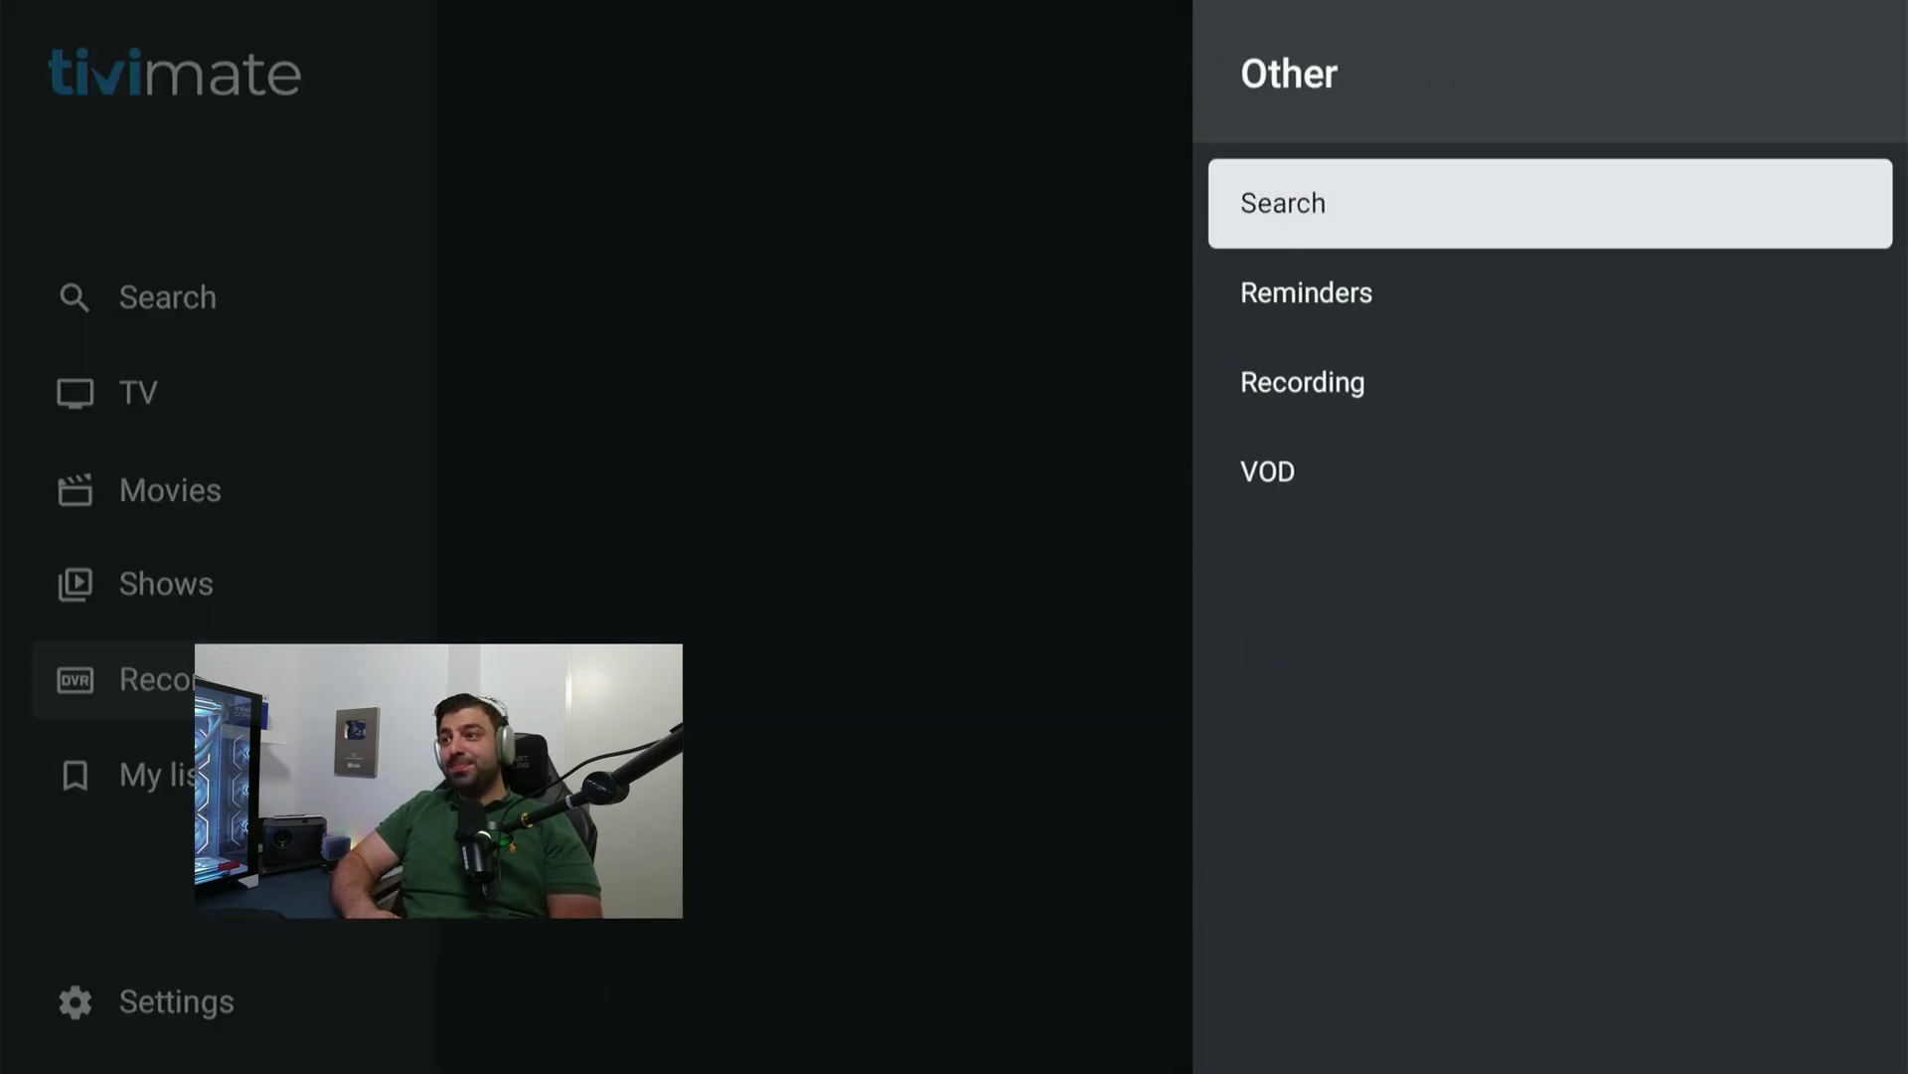
key(Down)
key(Down)
key(Return)
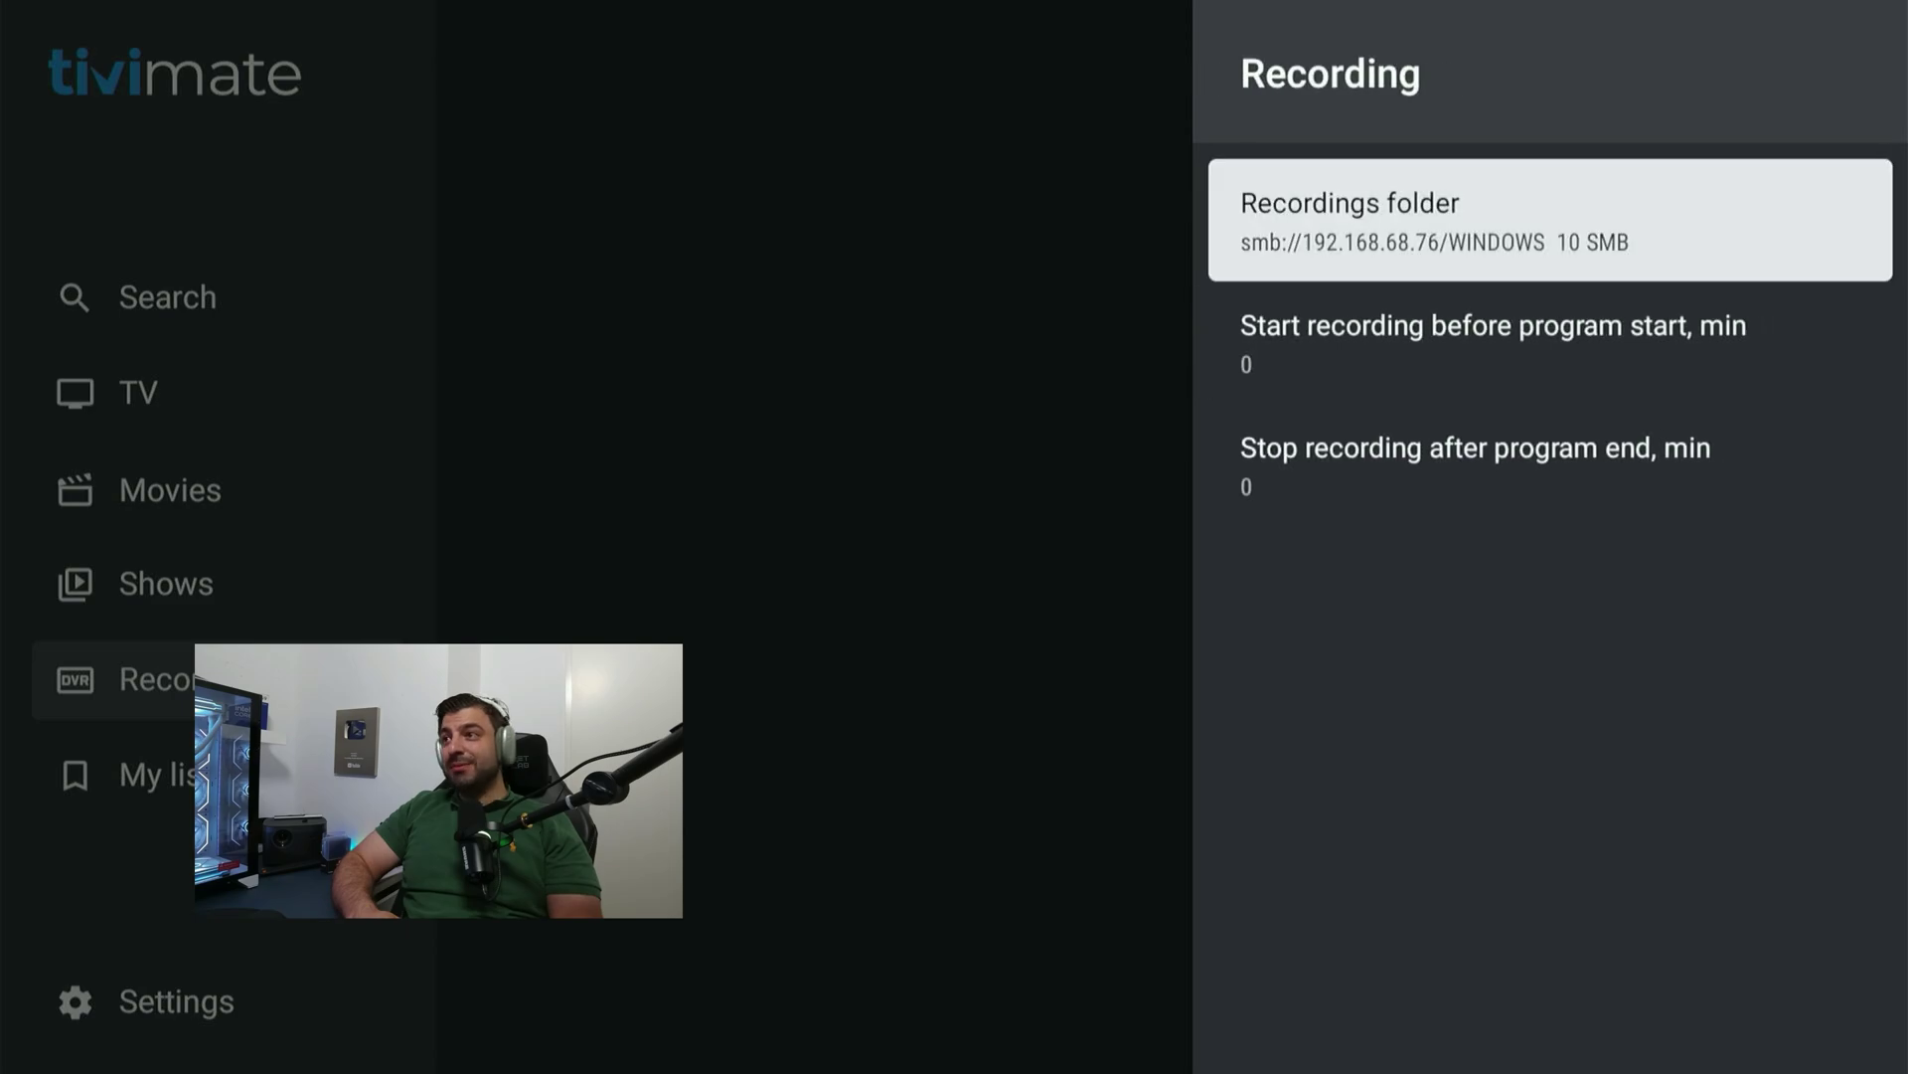
key(Return)
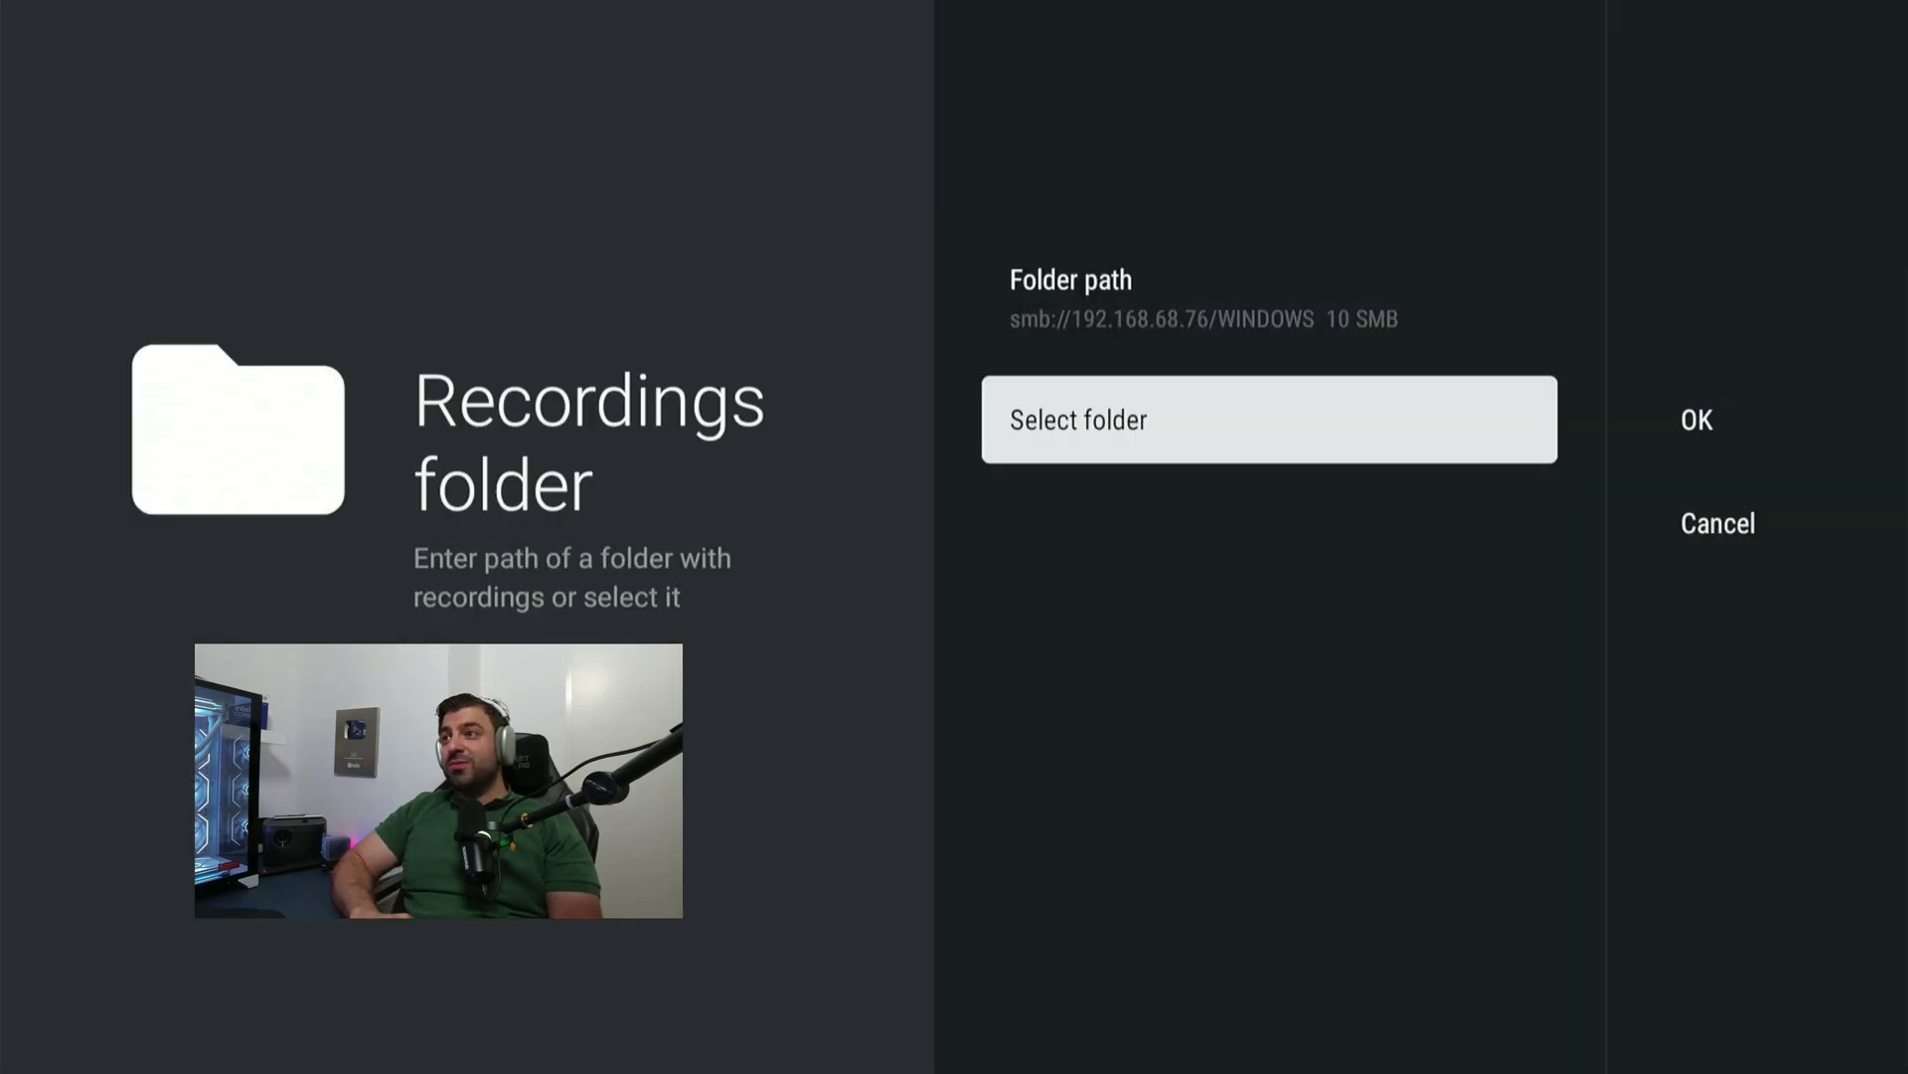
Set up the SMB connection for the recordings storage with the server address 192.168.68.76, leaving server name and credentials blank.
key(Return)
key(Right)
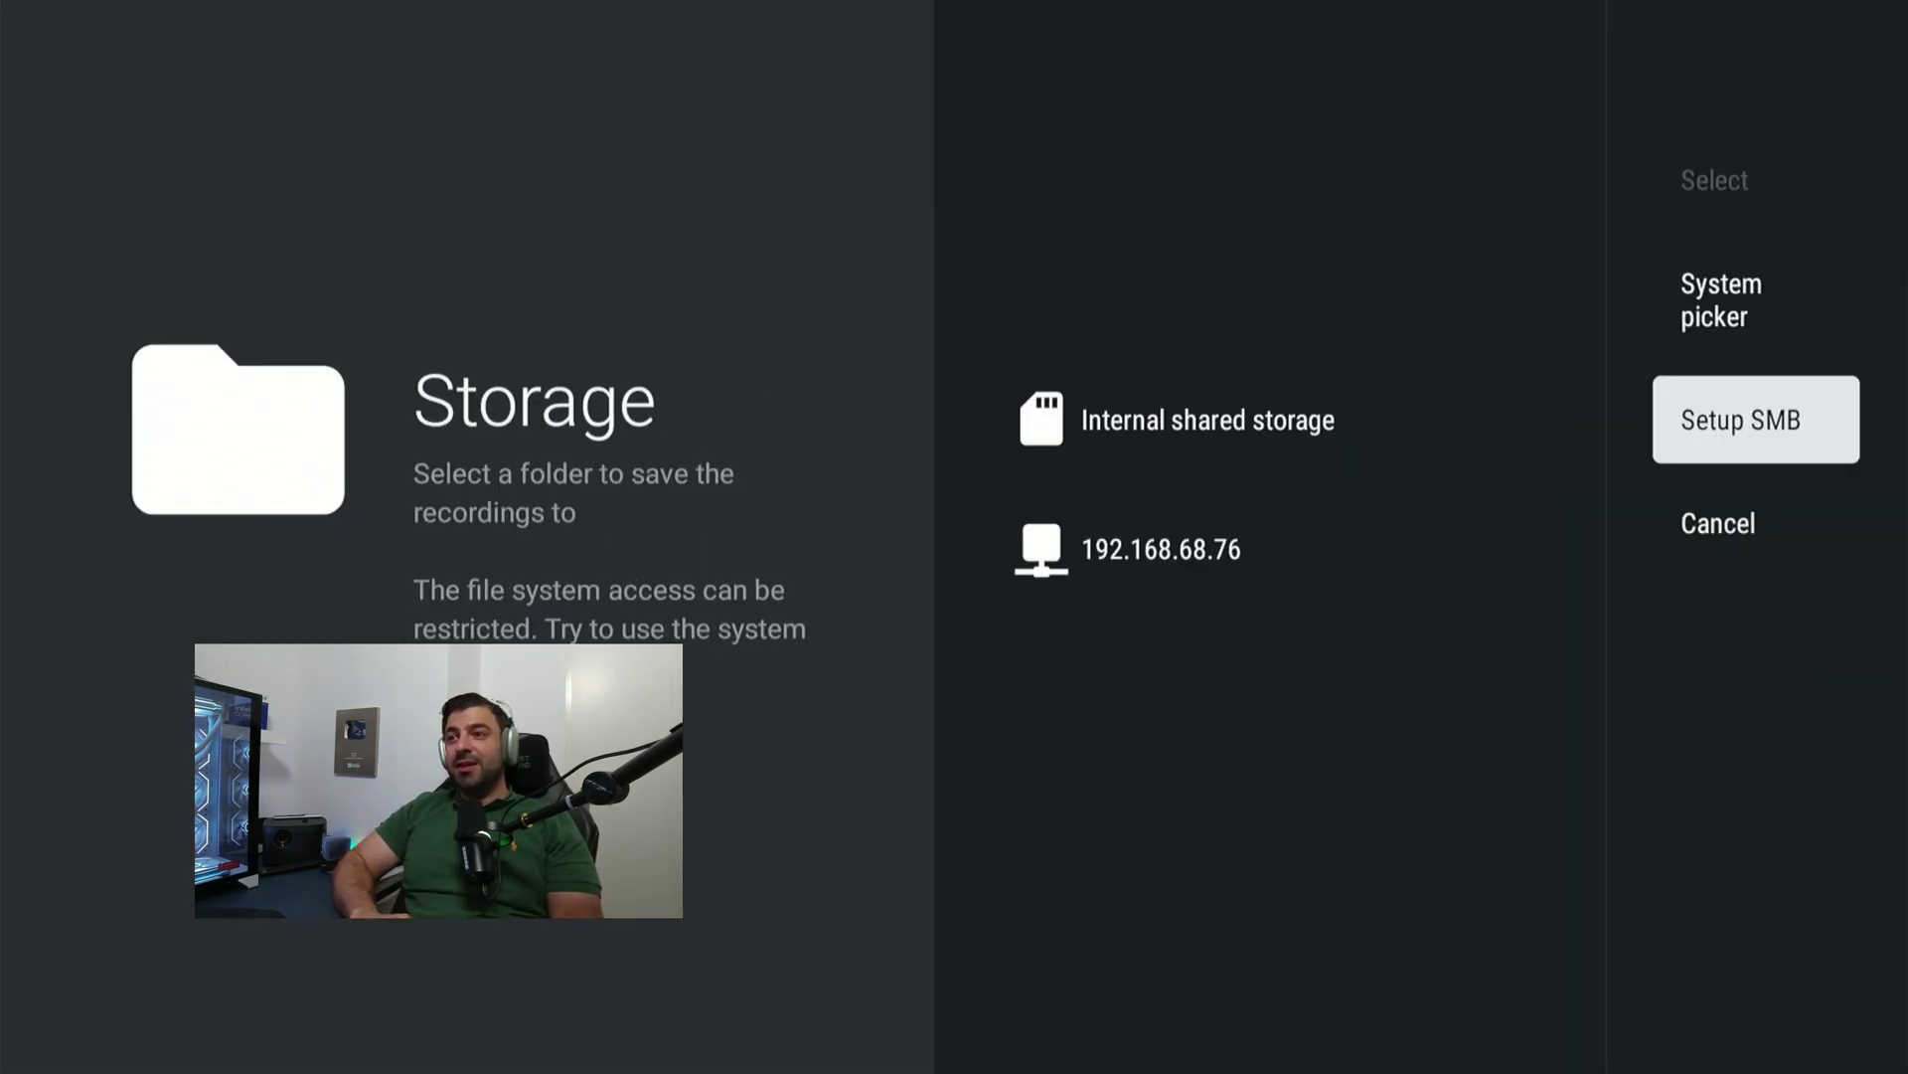
key(Return)
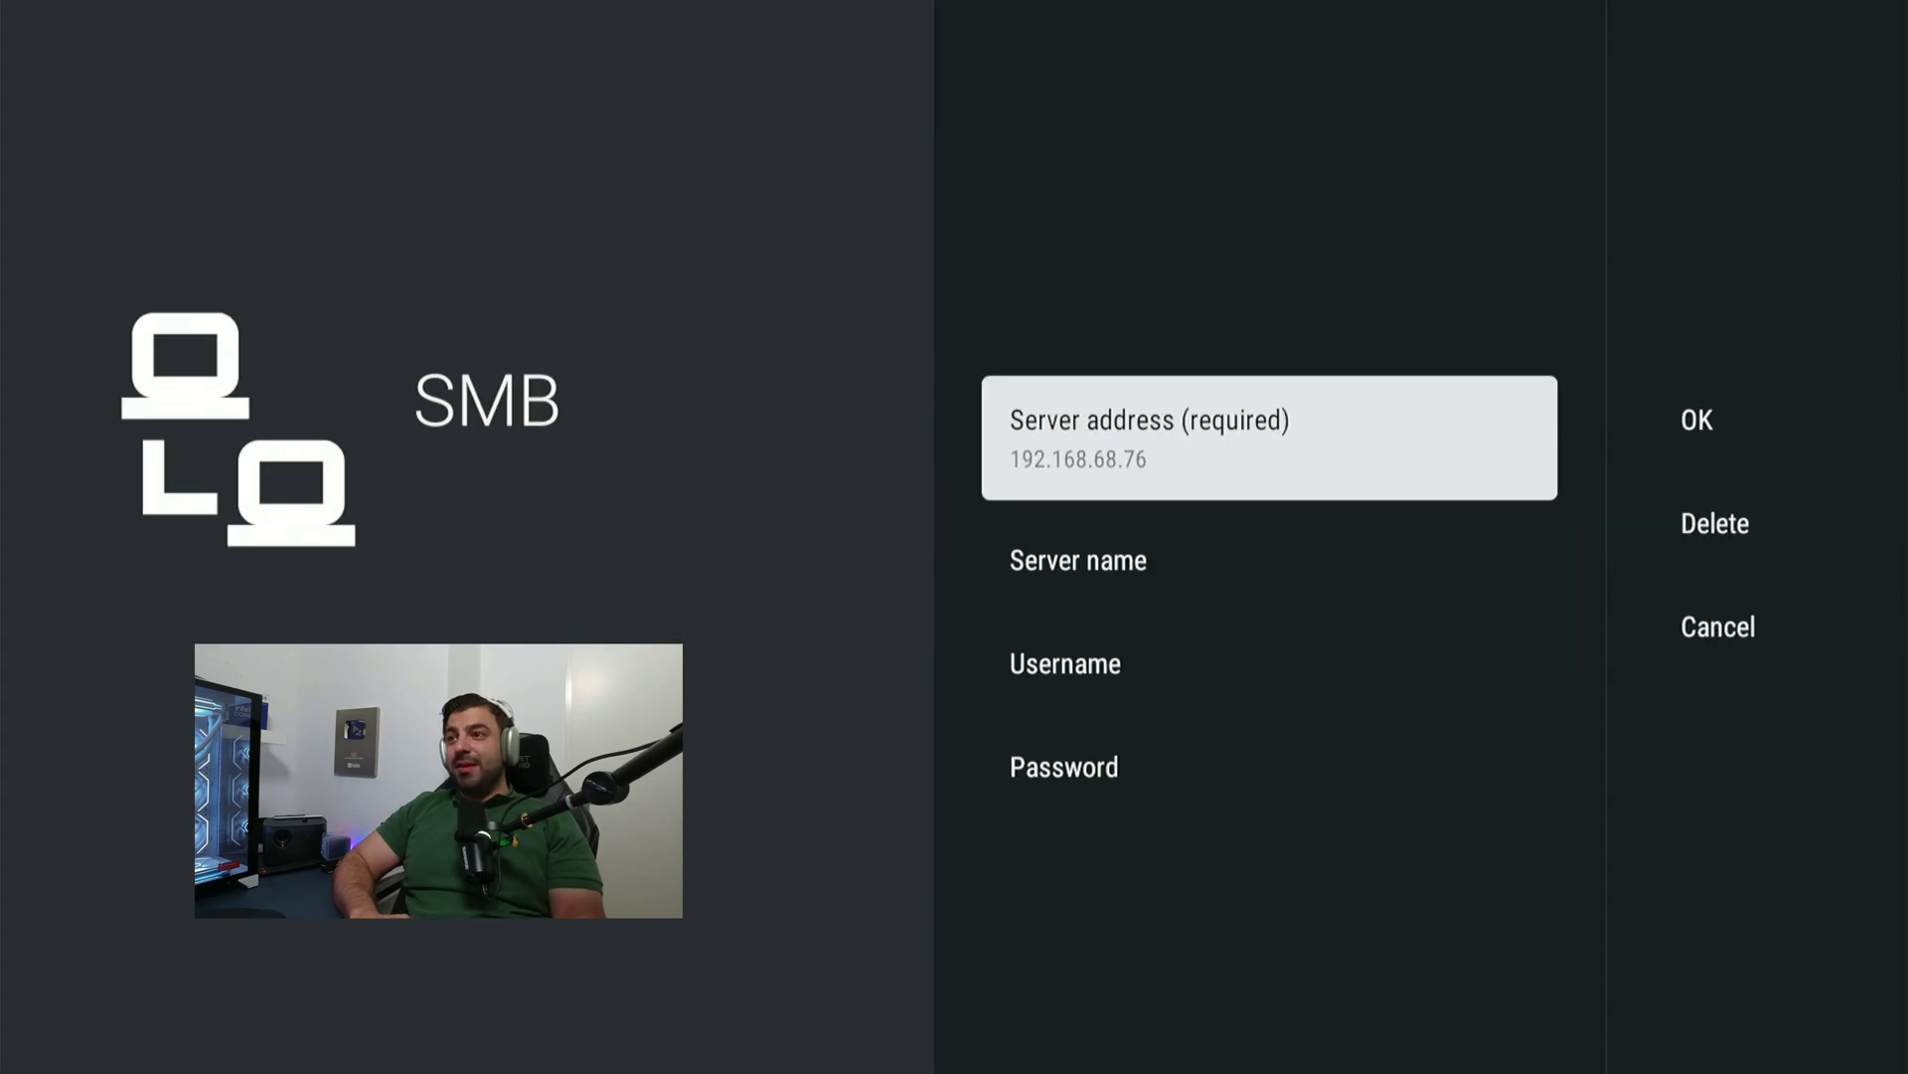
key(Return)
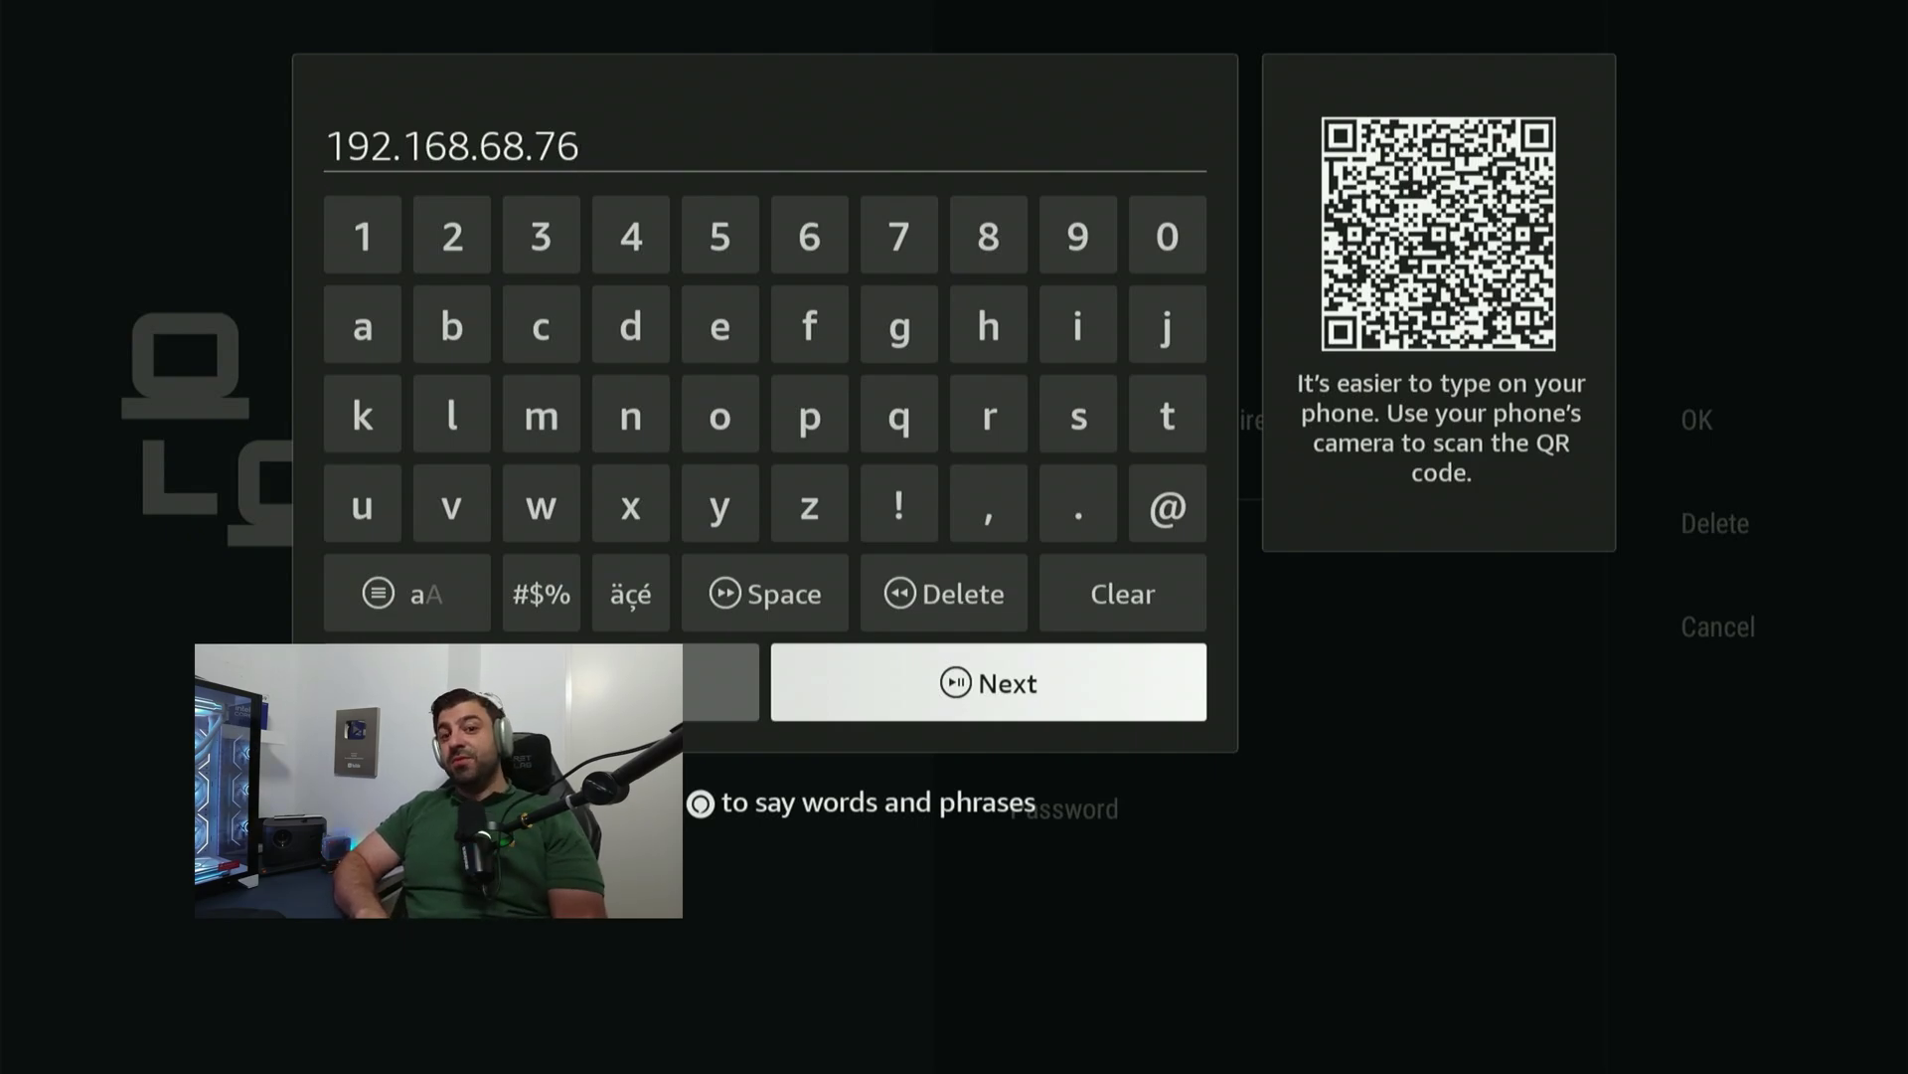
key(Return)
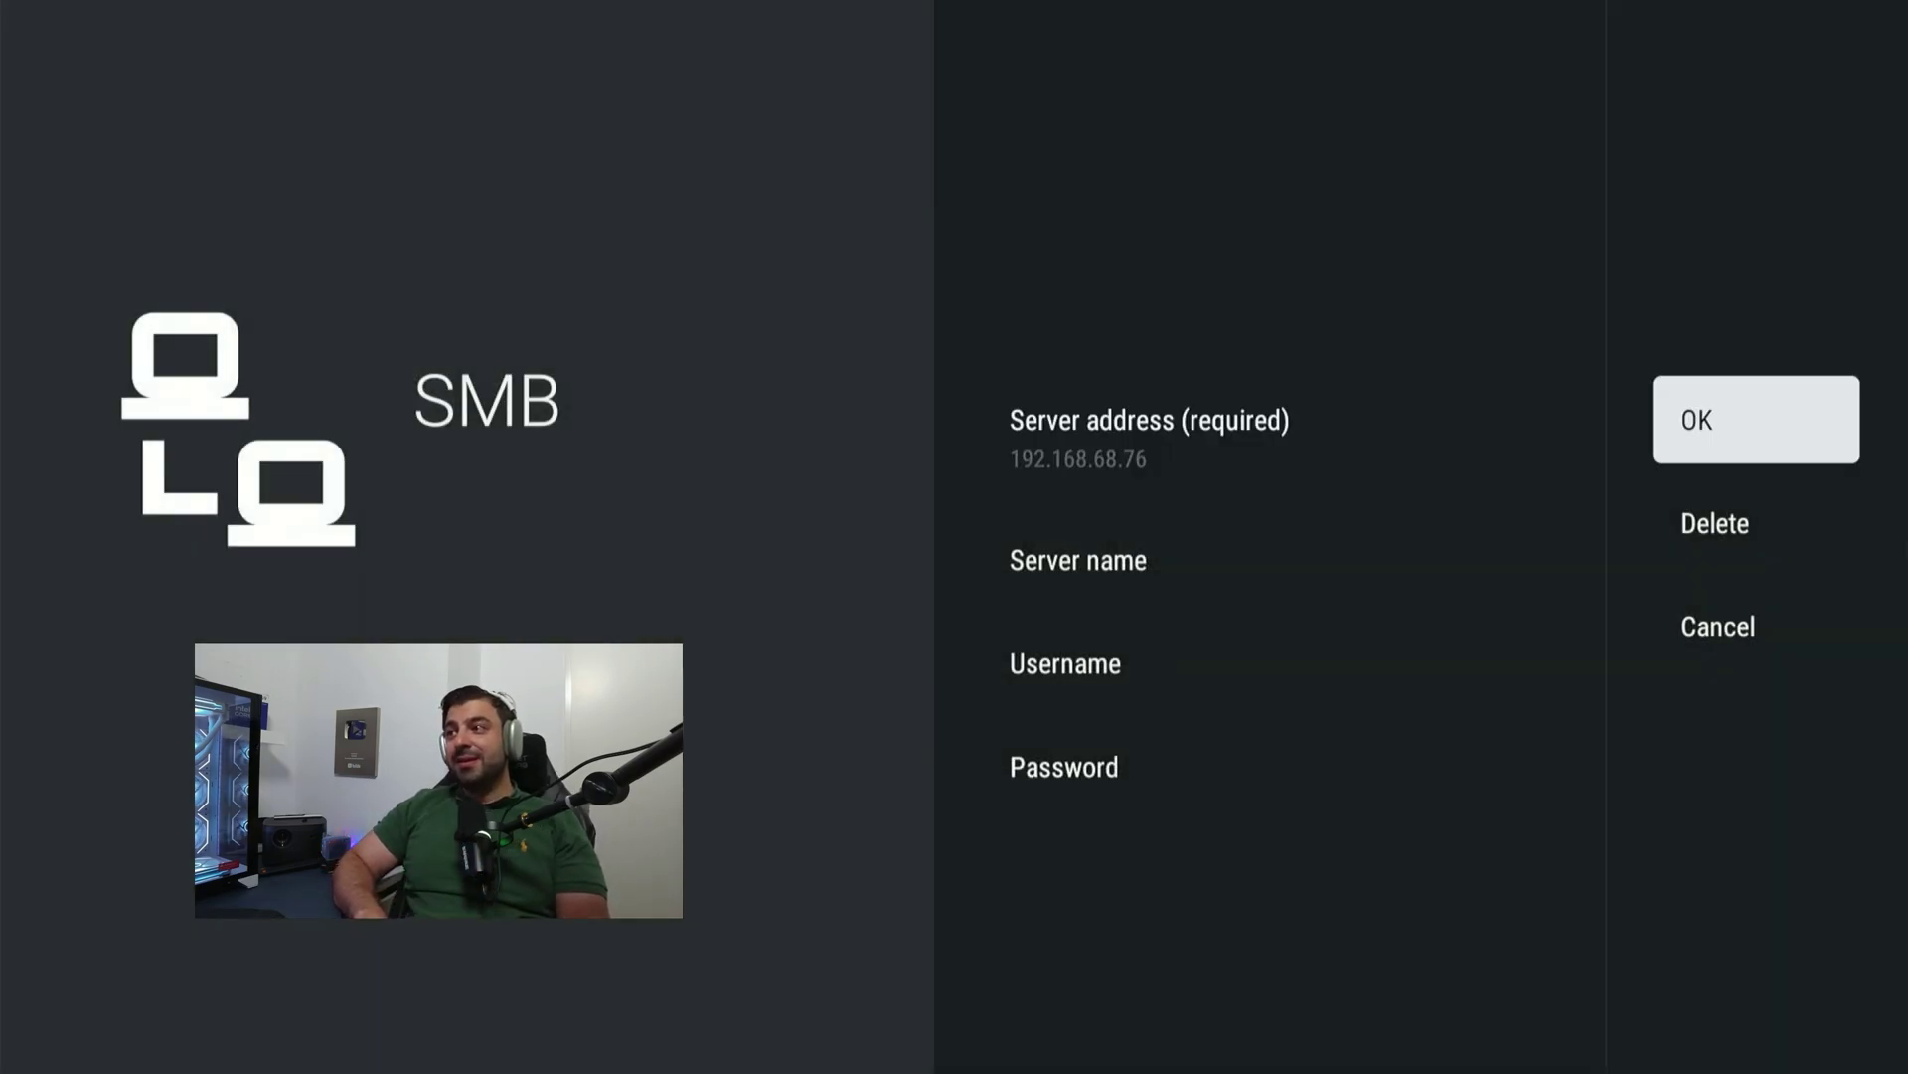
key(Return)
Choose the WINDOWS 10 SMB folder on server 192.168.68.76 as the recordings folder and return to the main settings.
key(Down)
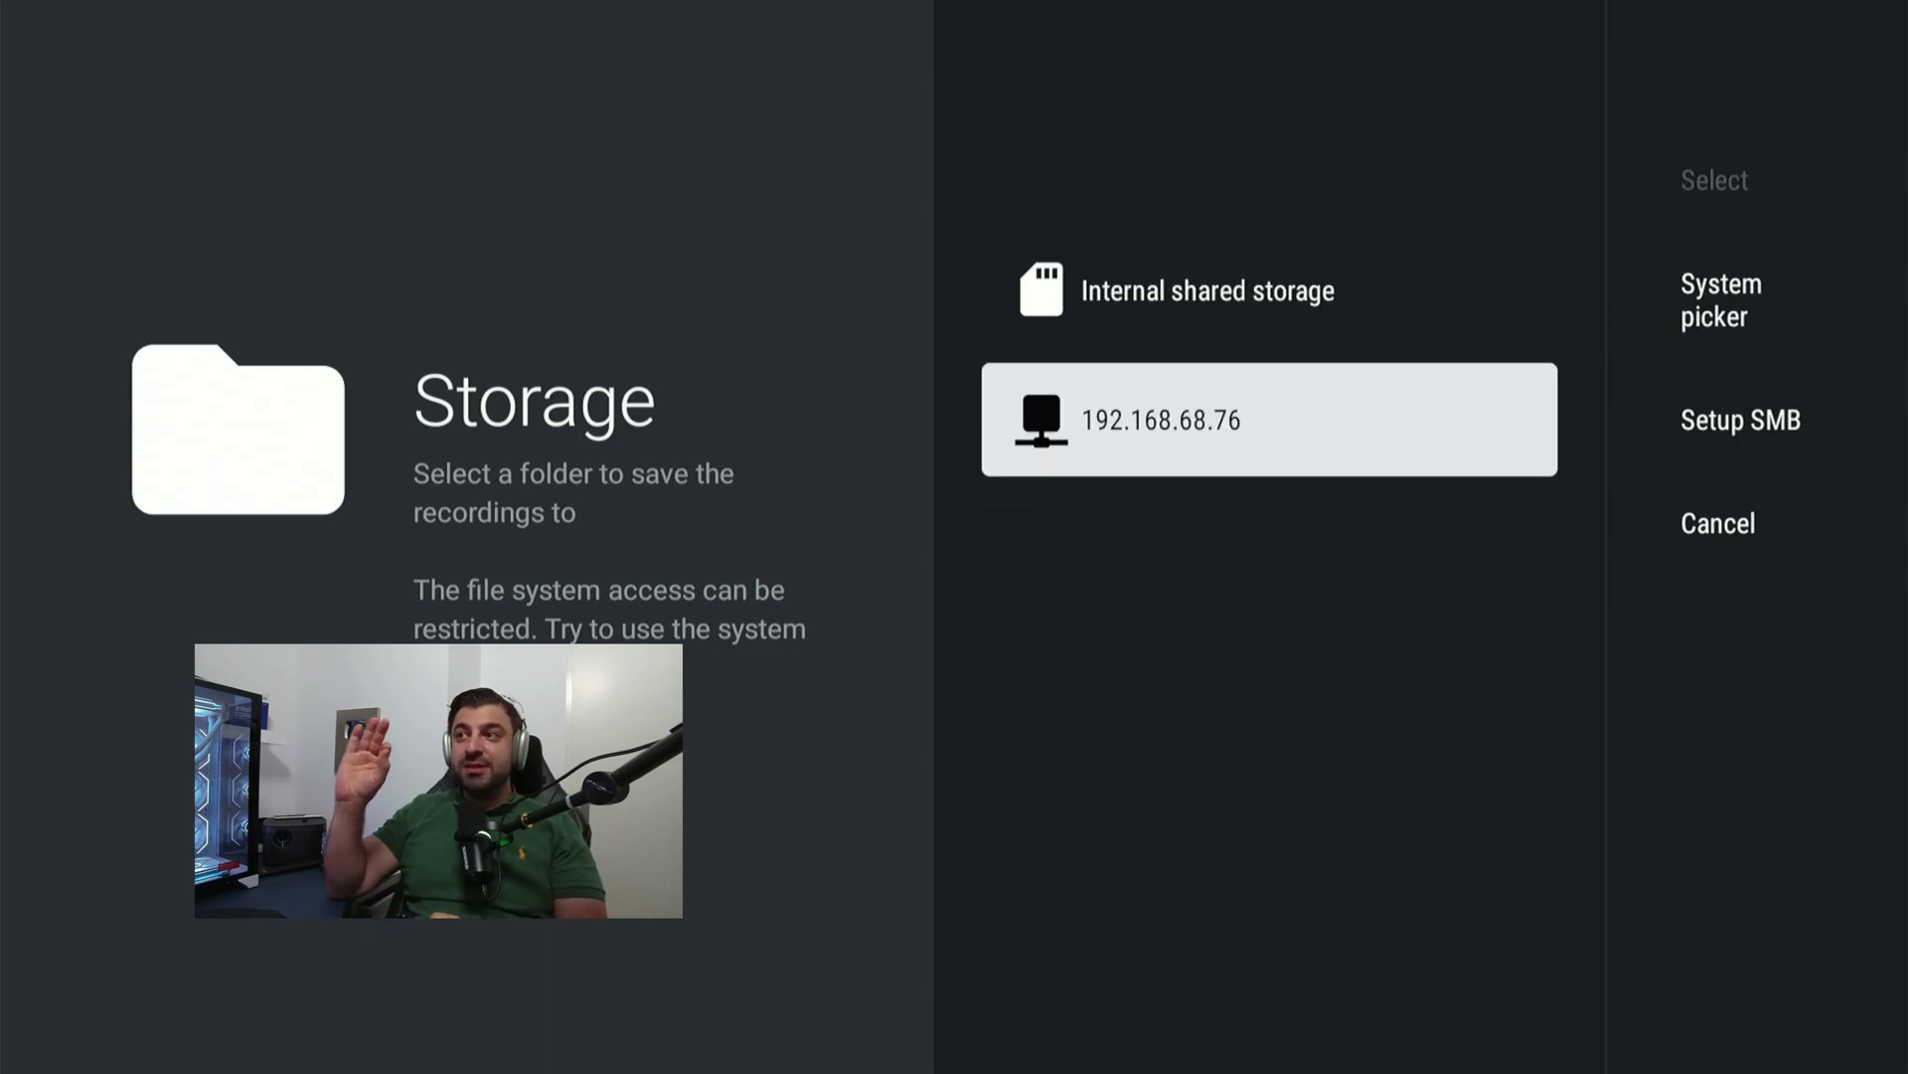
key(Return)
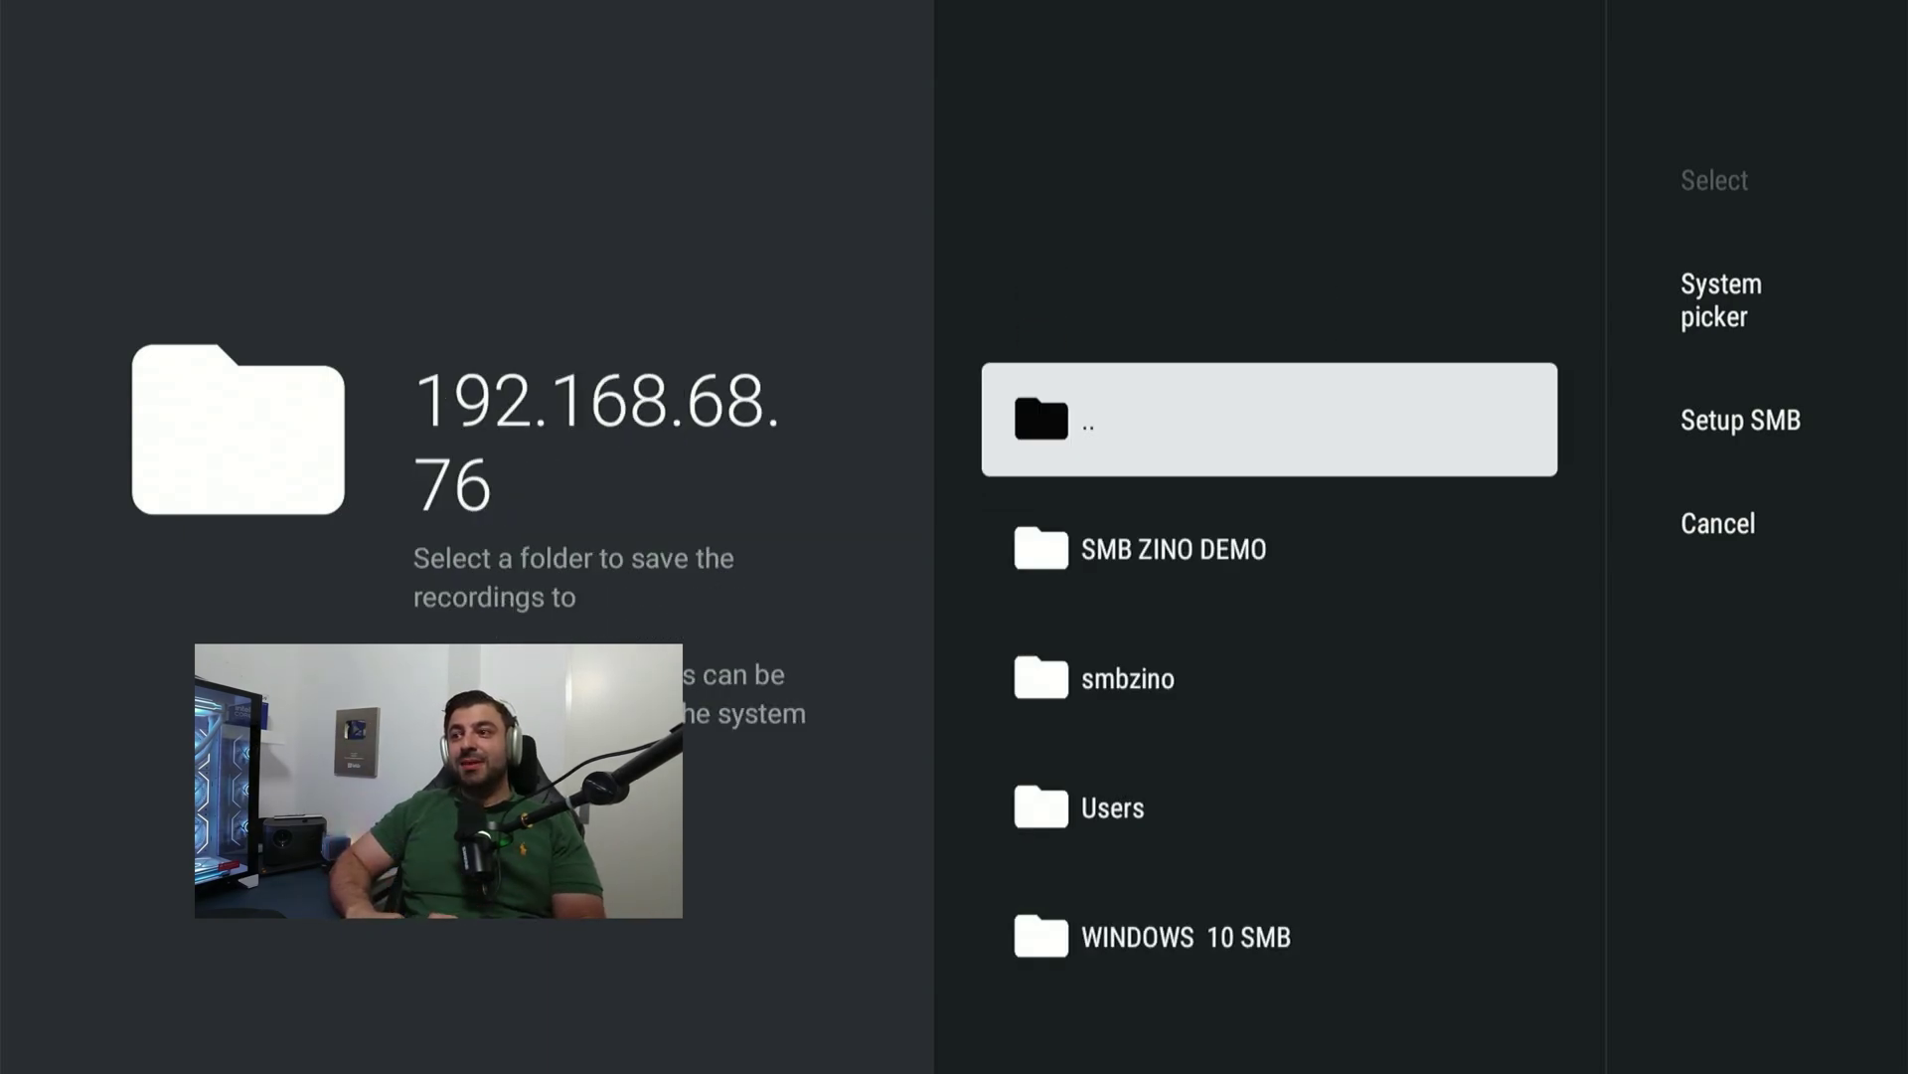
key(Down)
key(Down)
key(Down)
key(Down)
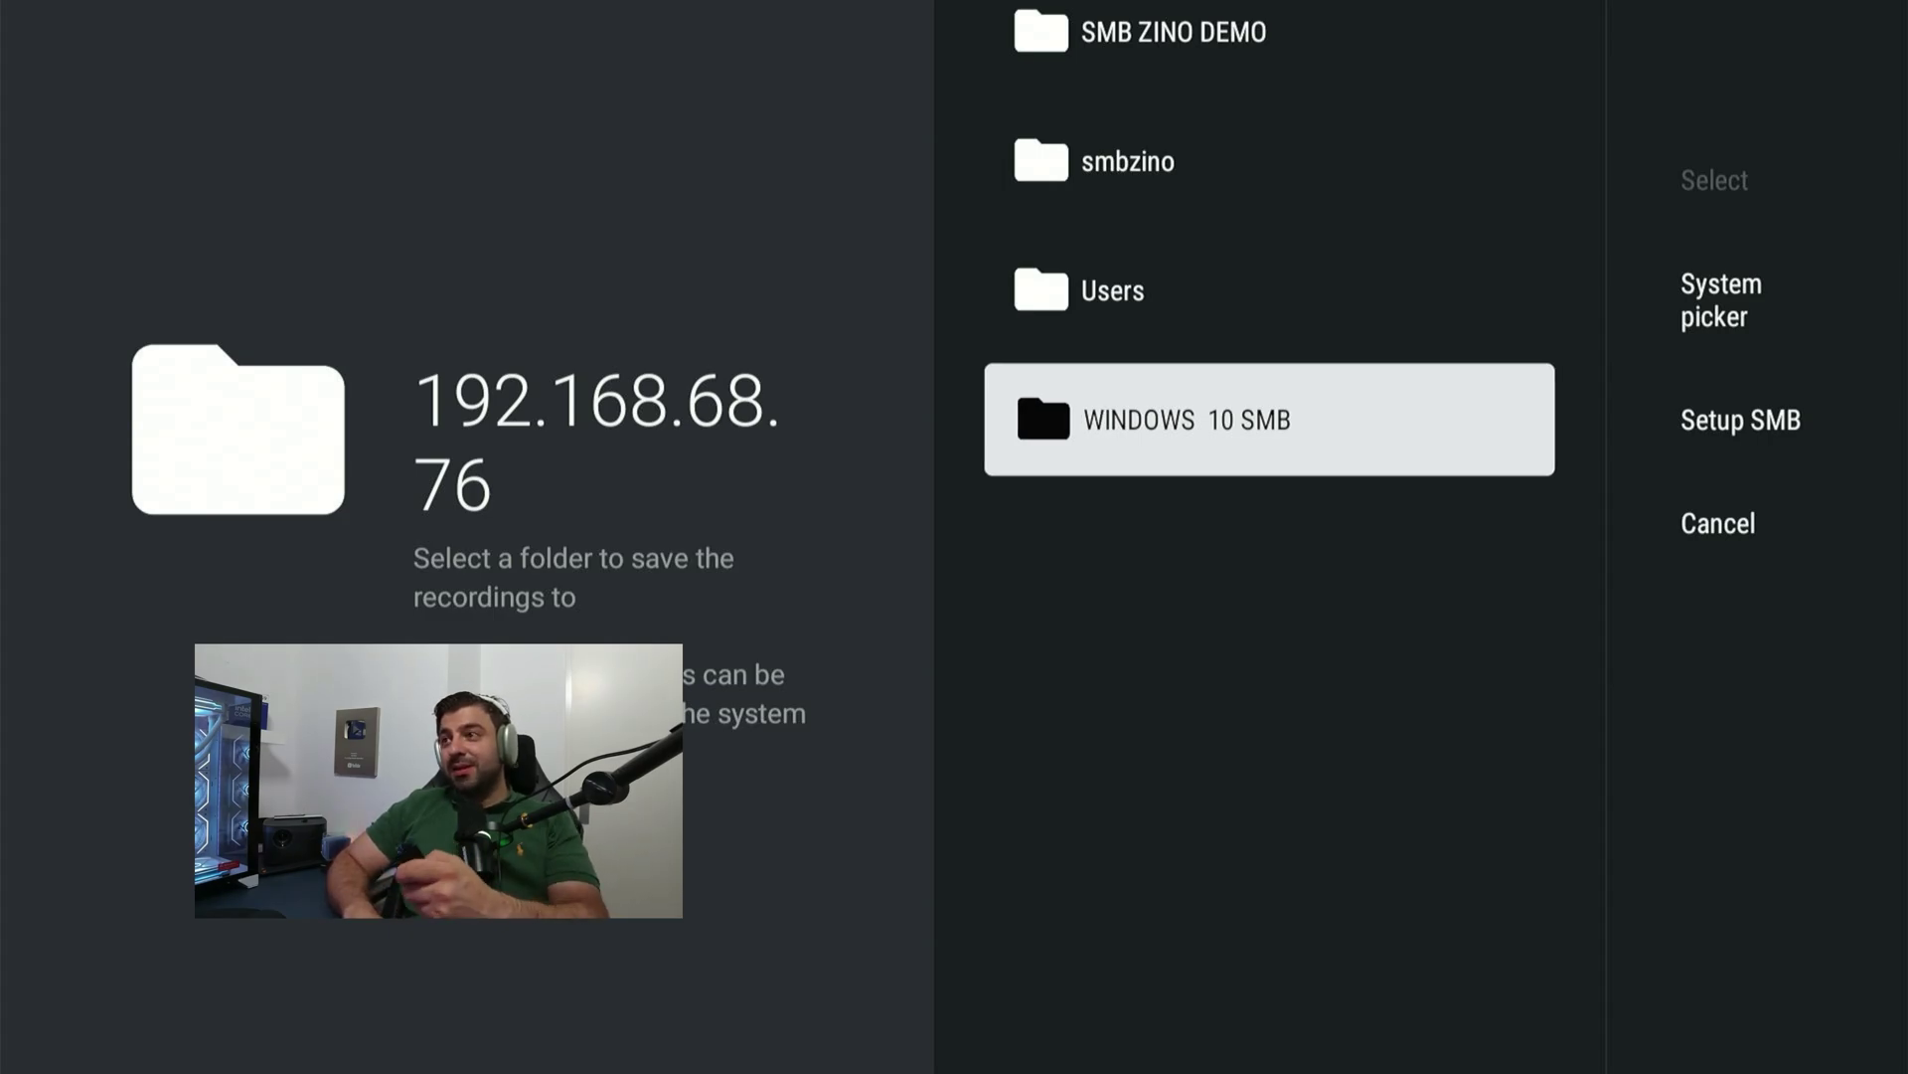
key(Return)
key(Right)
key(Up)
key(Up)
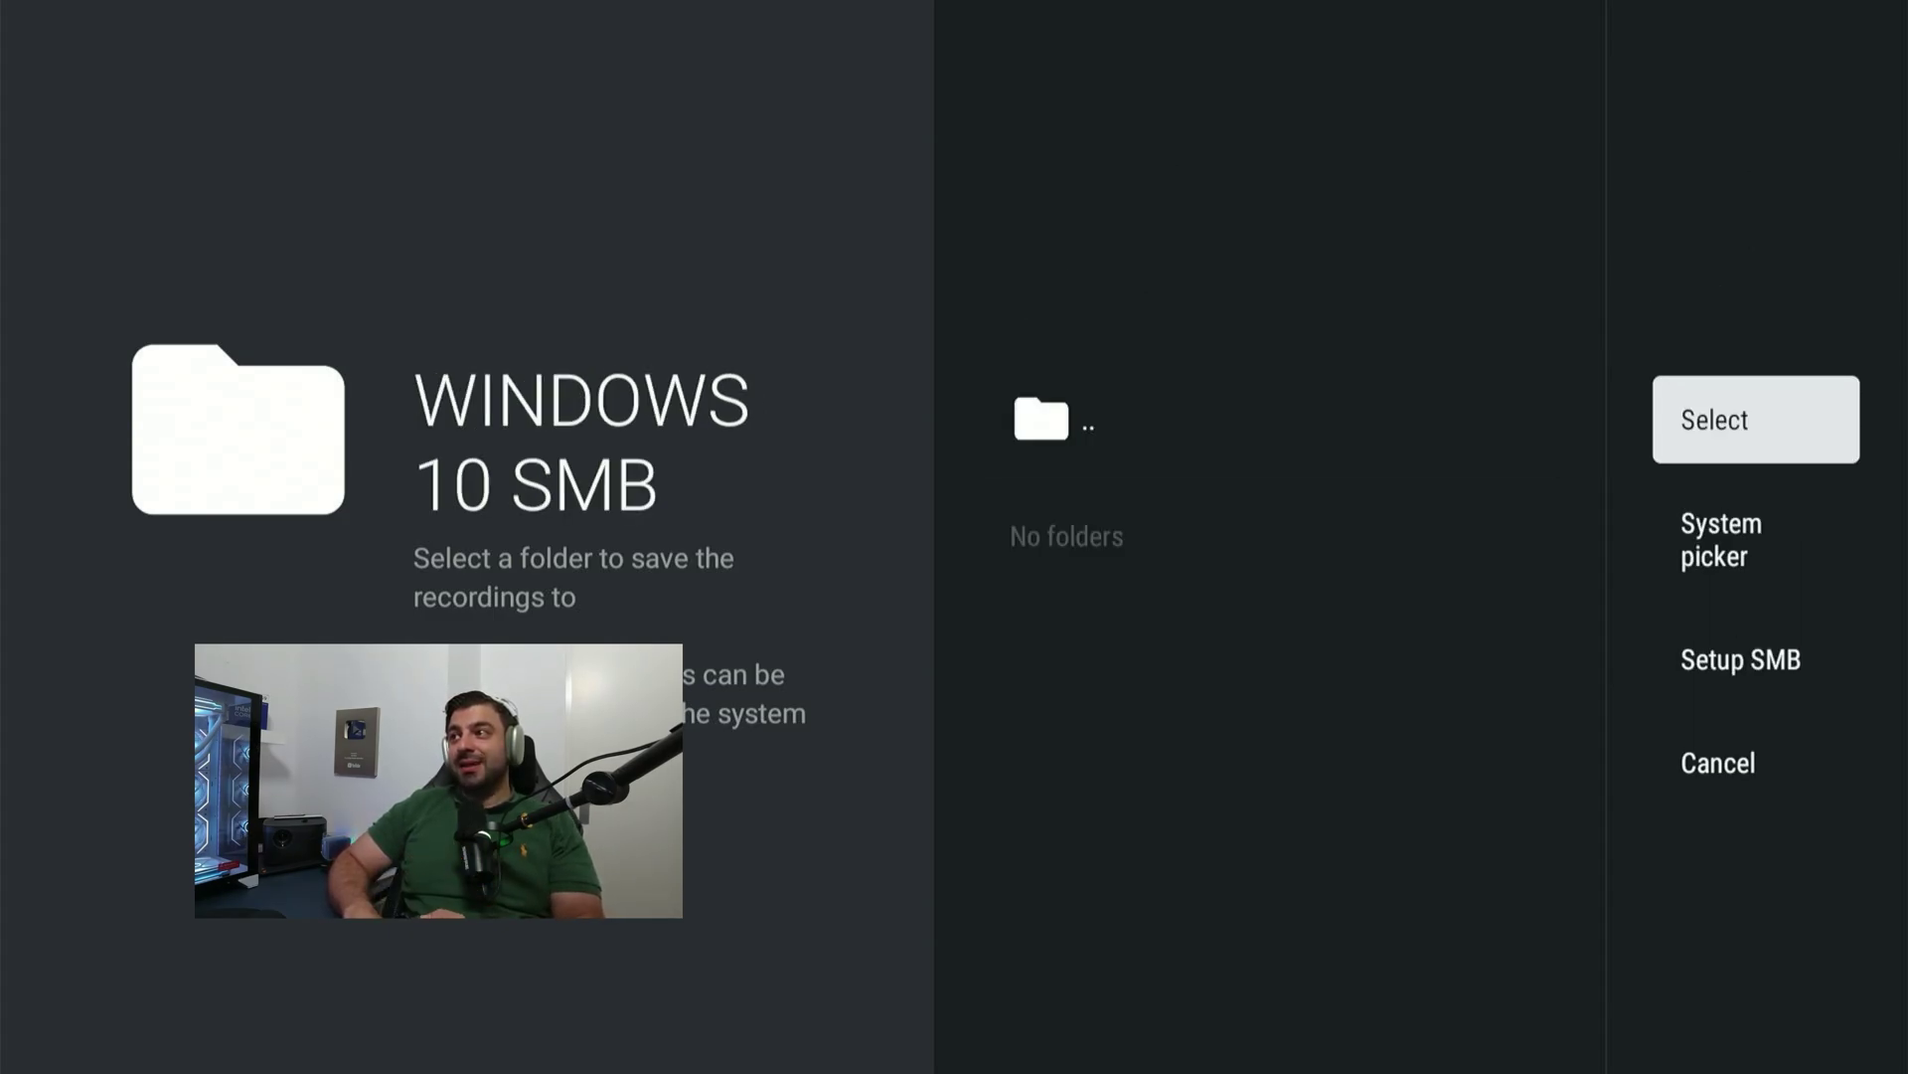
key(Return)
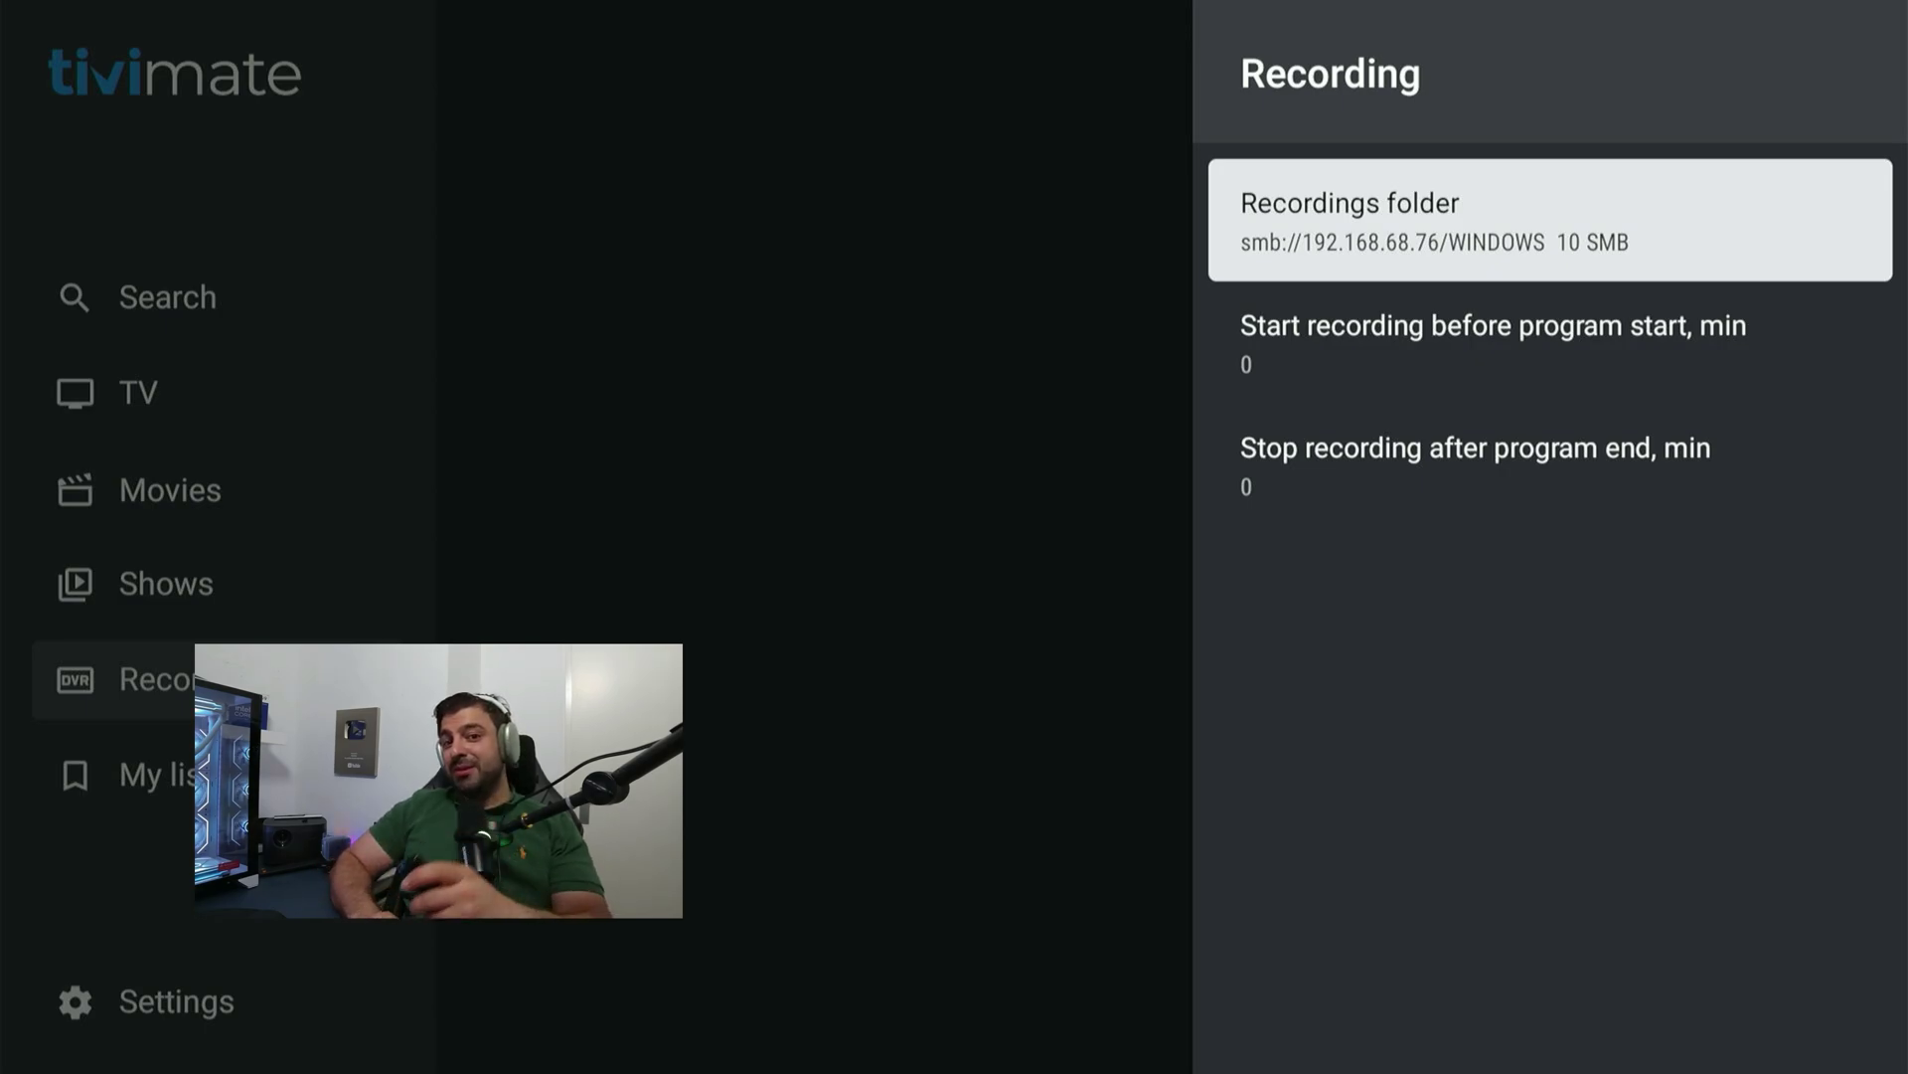
key(Escape)
key(Escape)
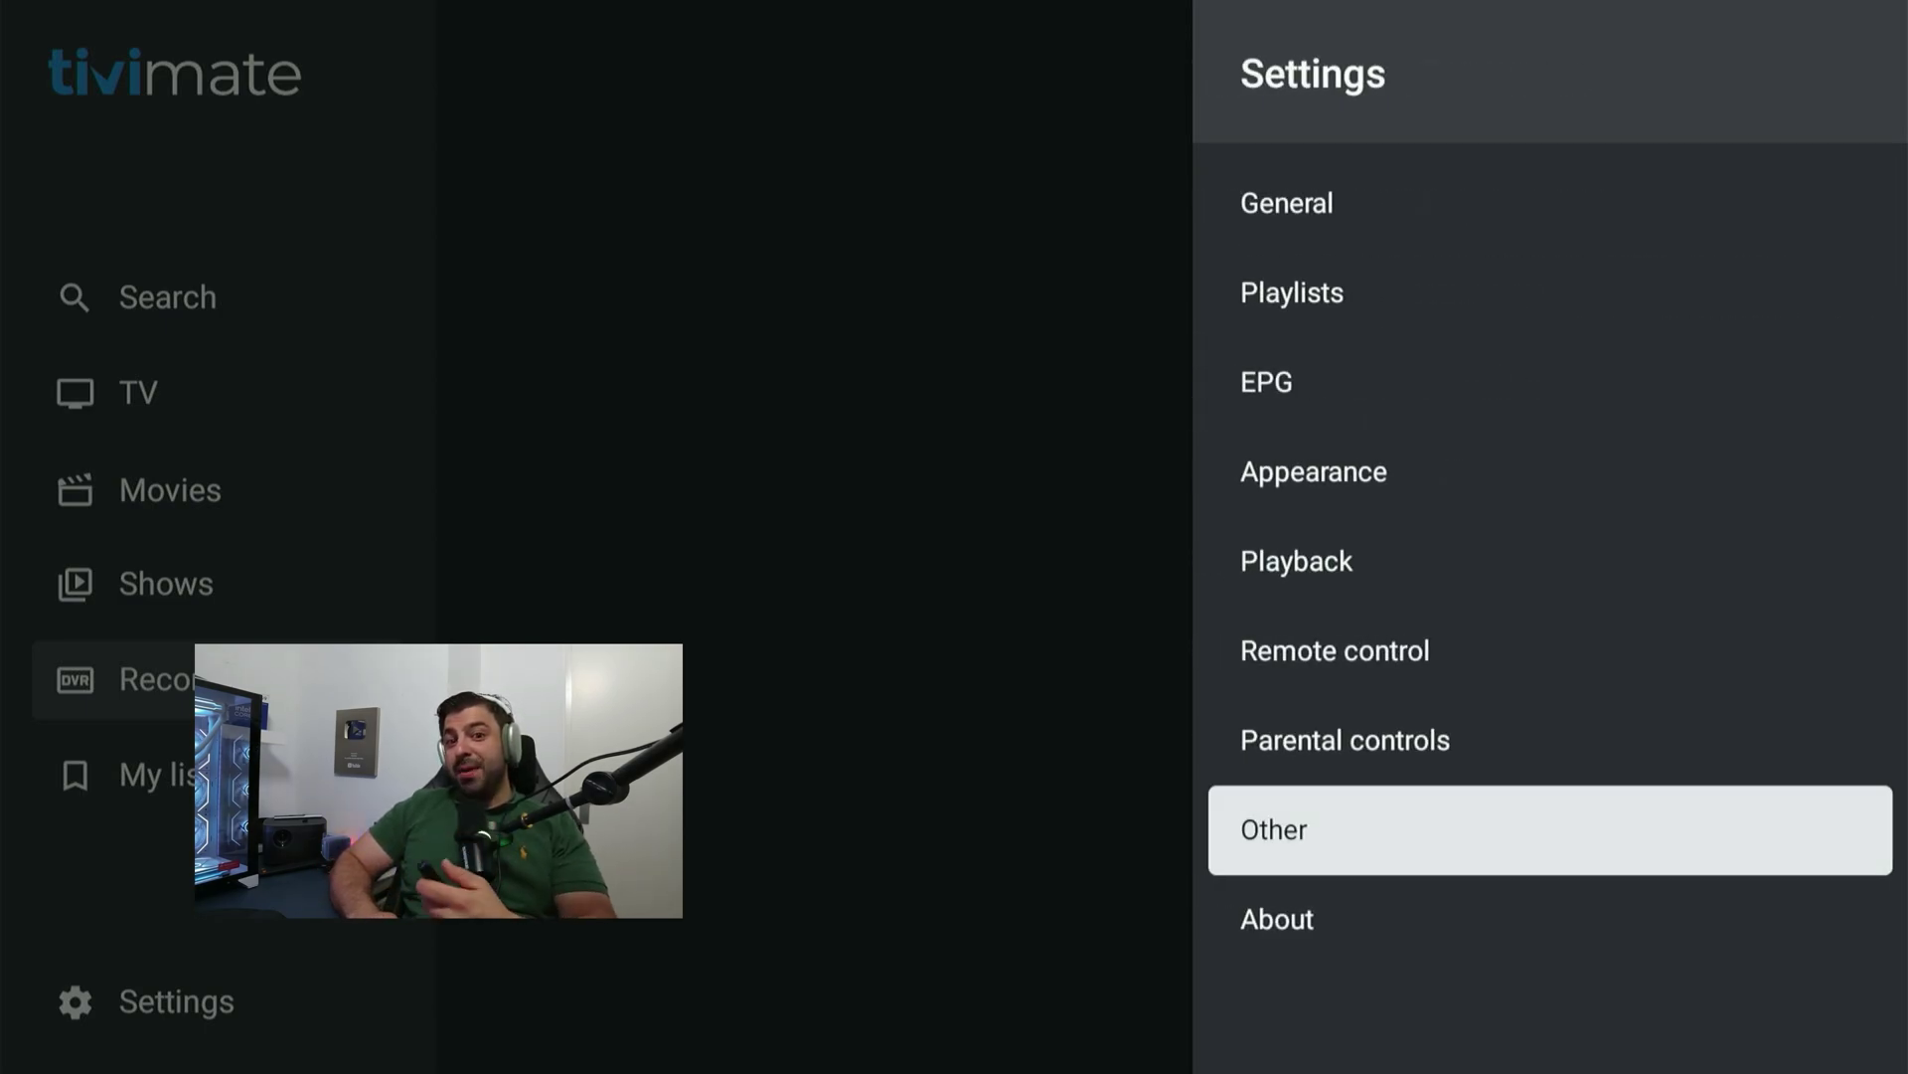
Start a data backup from the General settings.
key(Up)
key(Up)
key(Up)
key(Up)
key(Up)
key(Up)
key(Up)
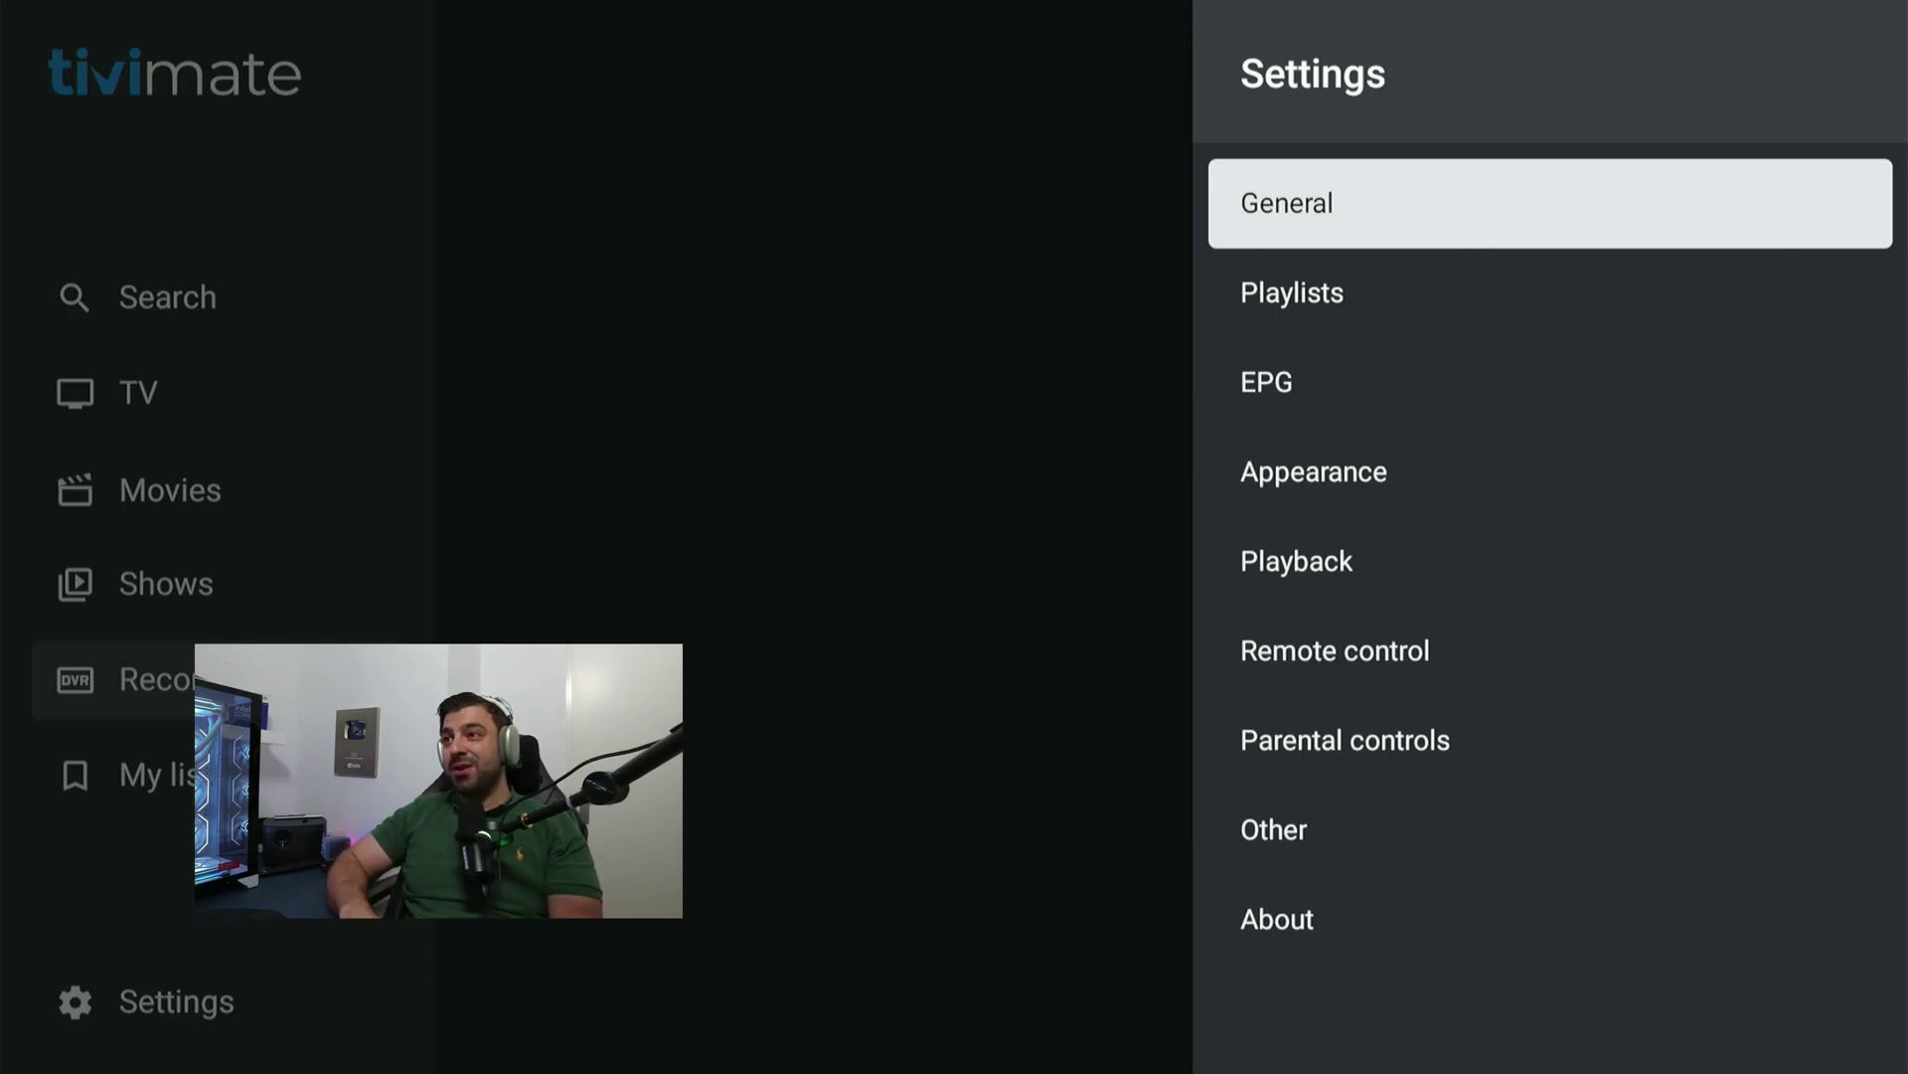
key(Return)
key(Down)
key(Down)
key(Down)
key(Down)
key(Down)
key(Down)
key(Down)
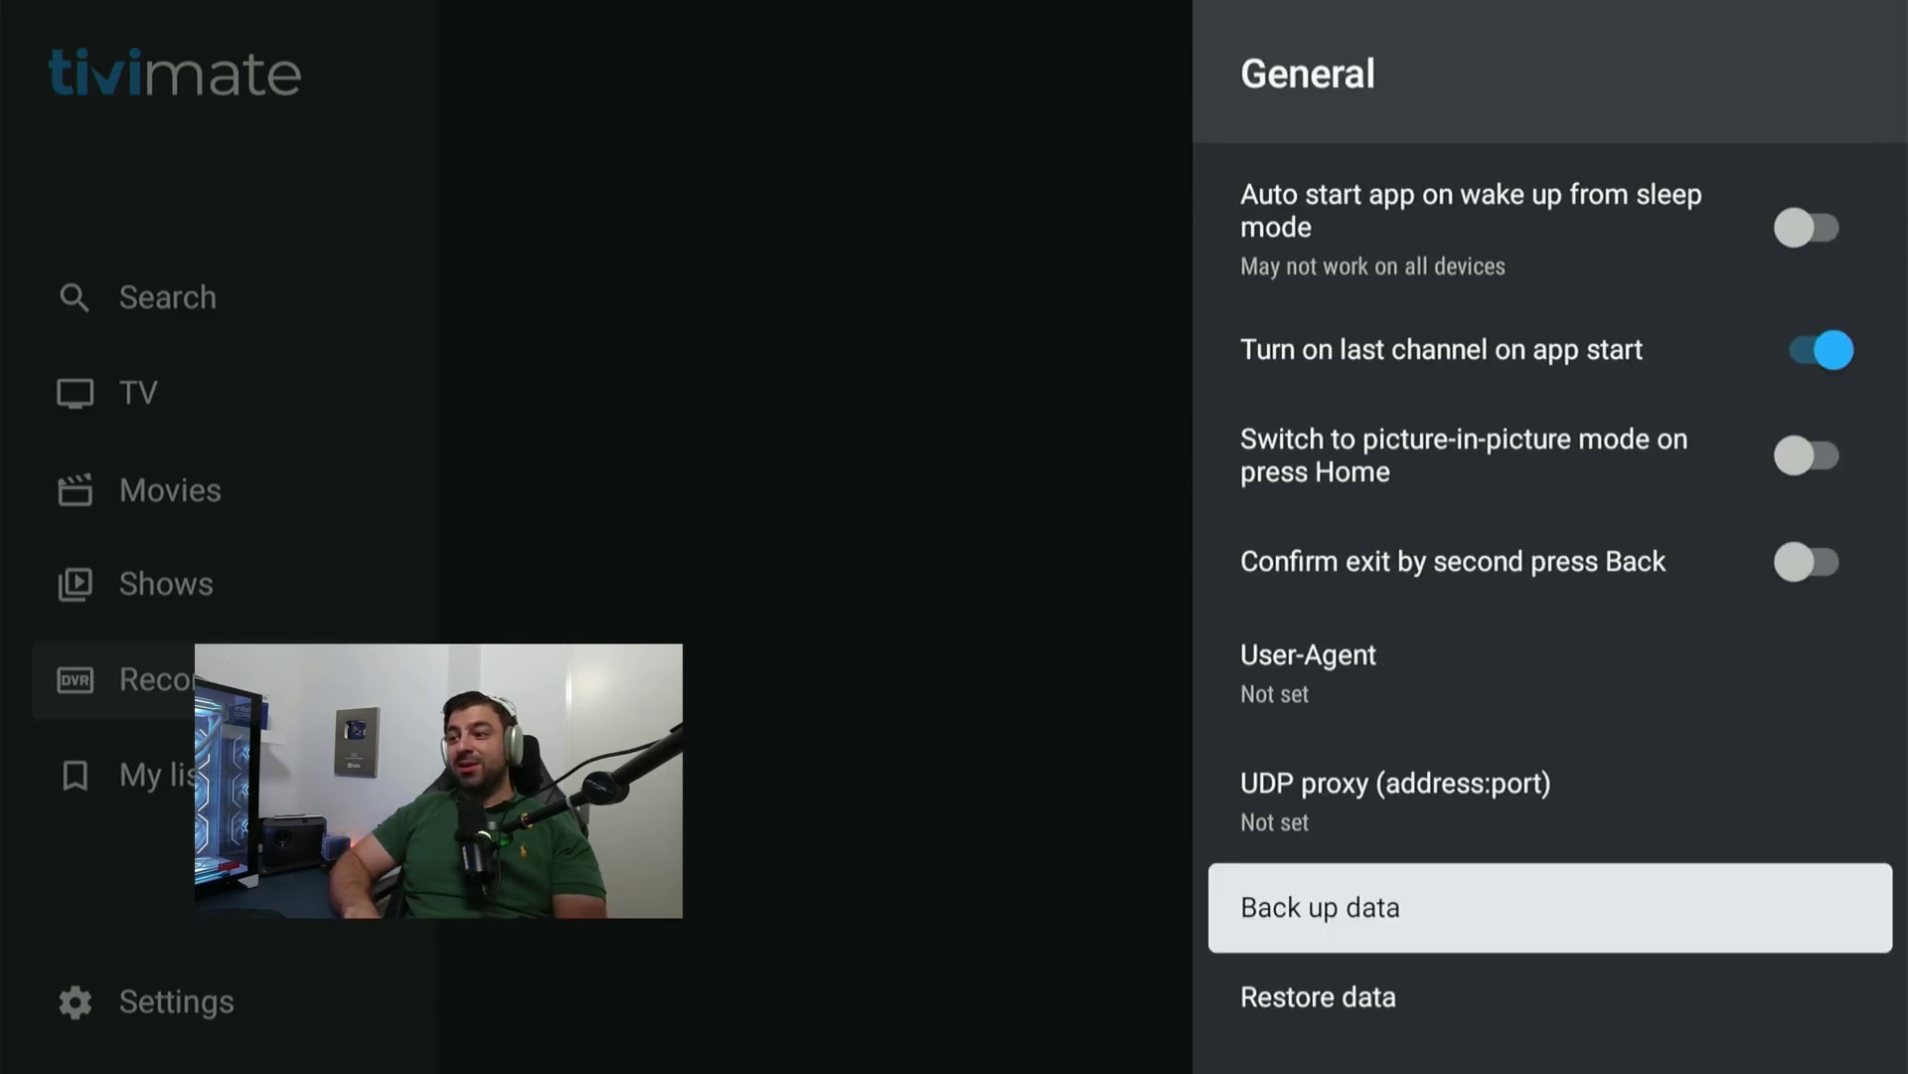
key(Return)
Save the backup file to the backuptivimate folder inside smbzino on server 192.168.68.76.
key(Down)
key(Return)
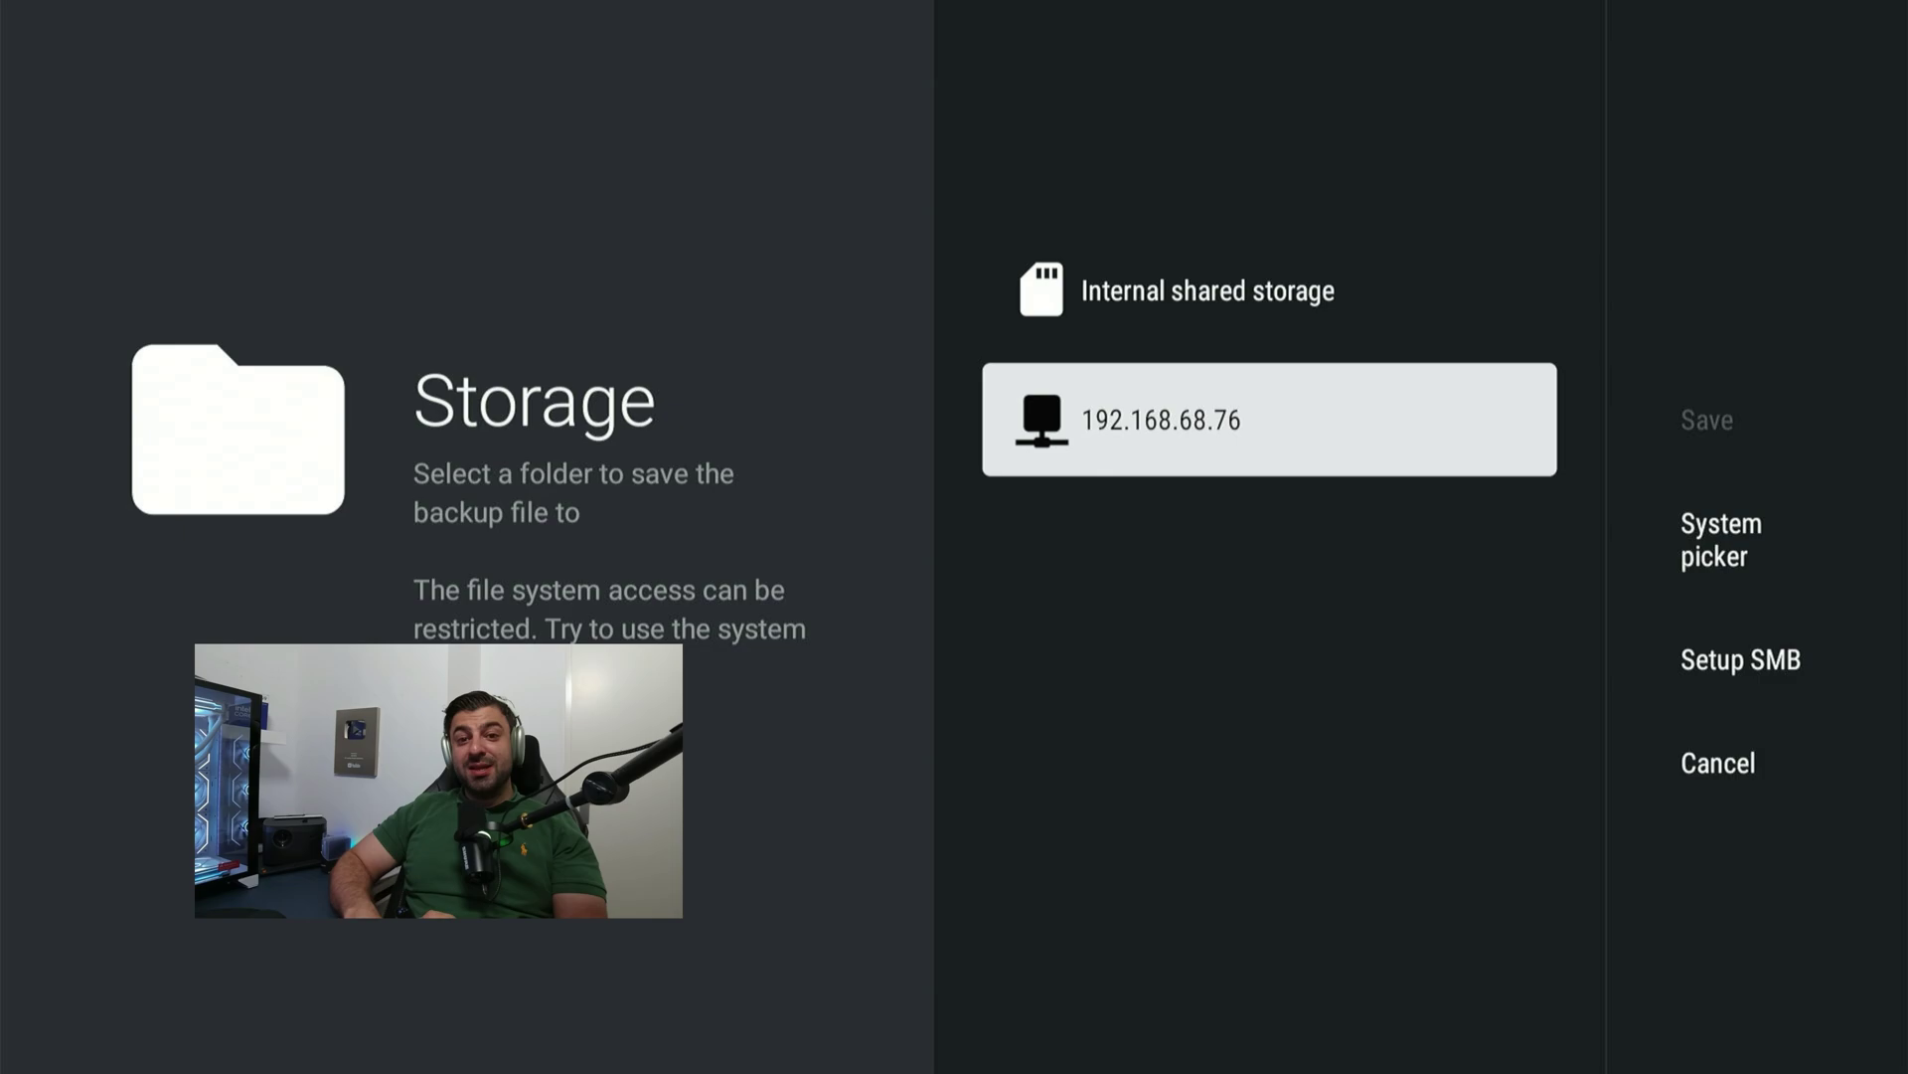
key(Down)
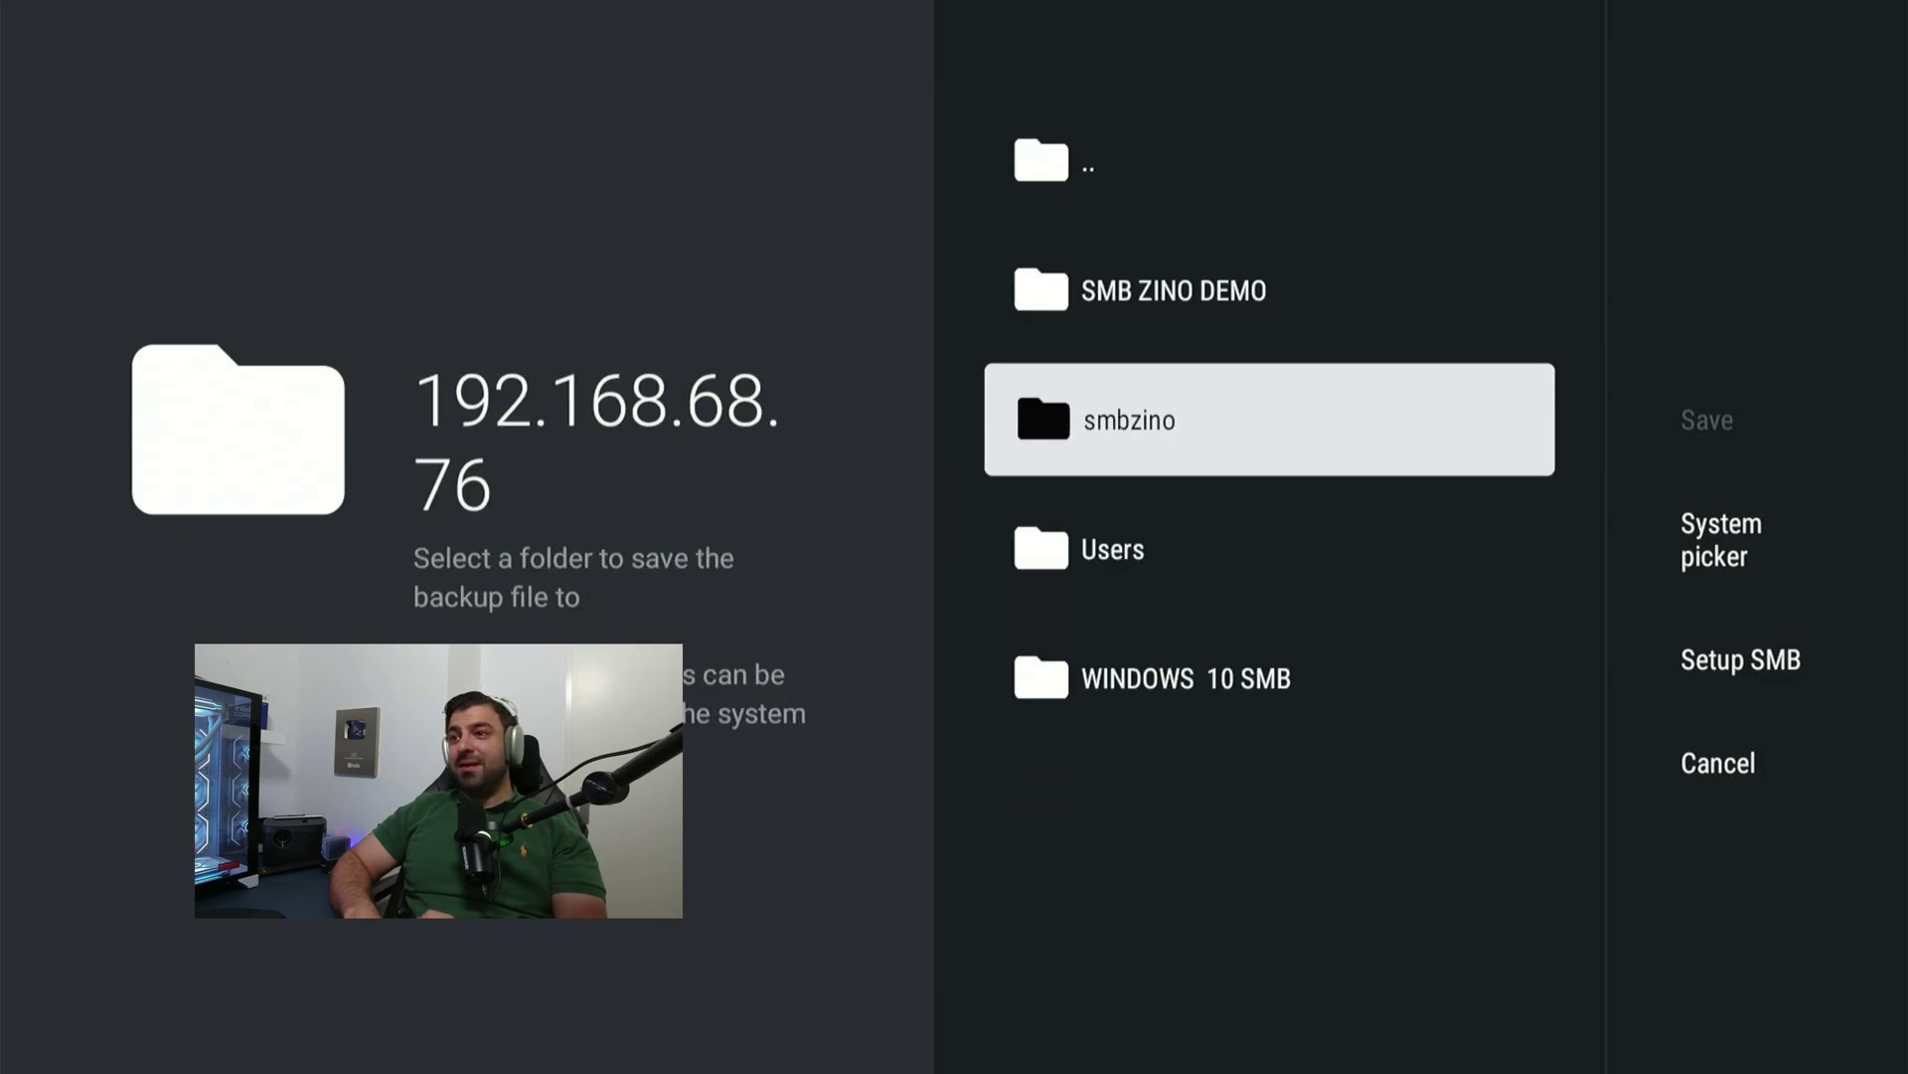
key(Return)
key(Down)
key(Down)
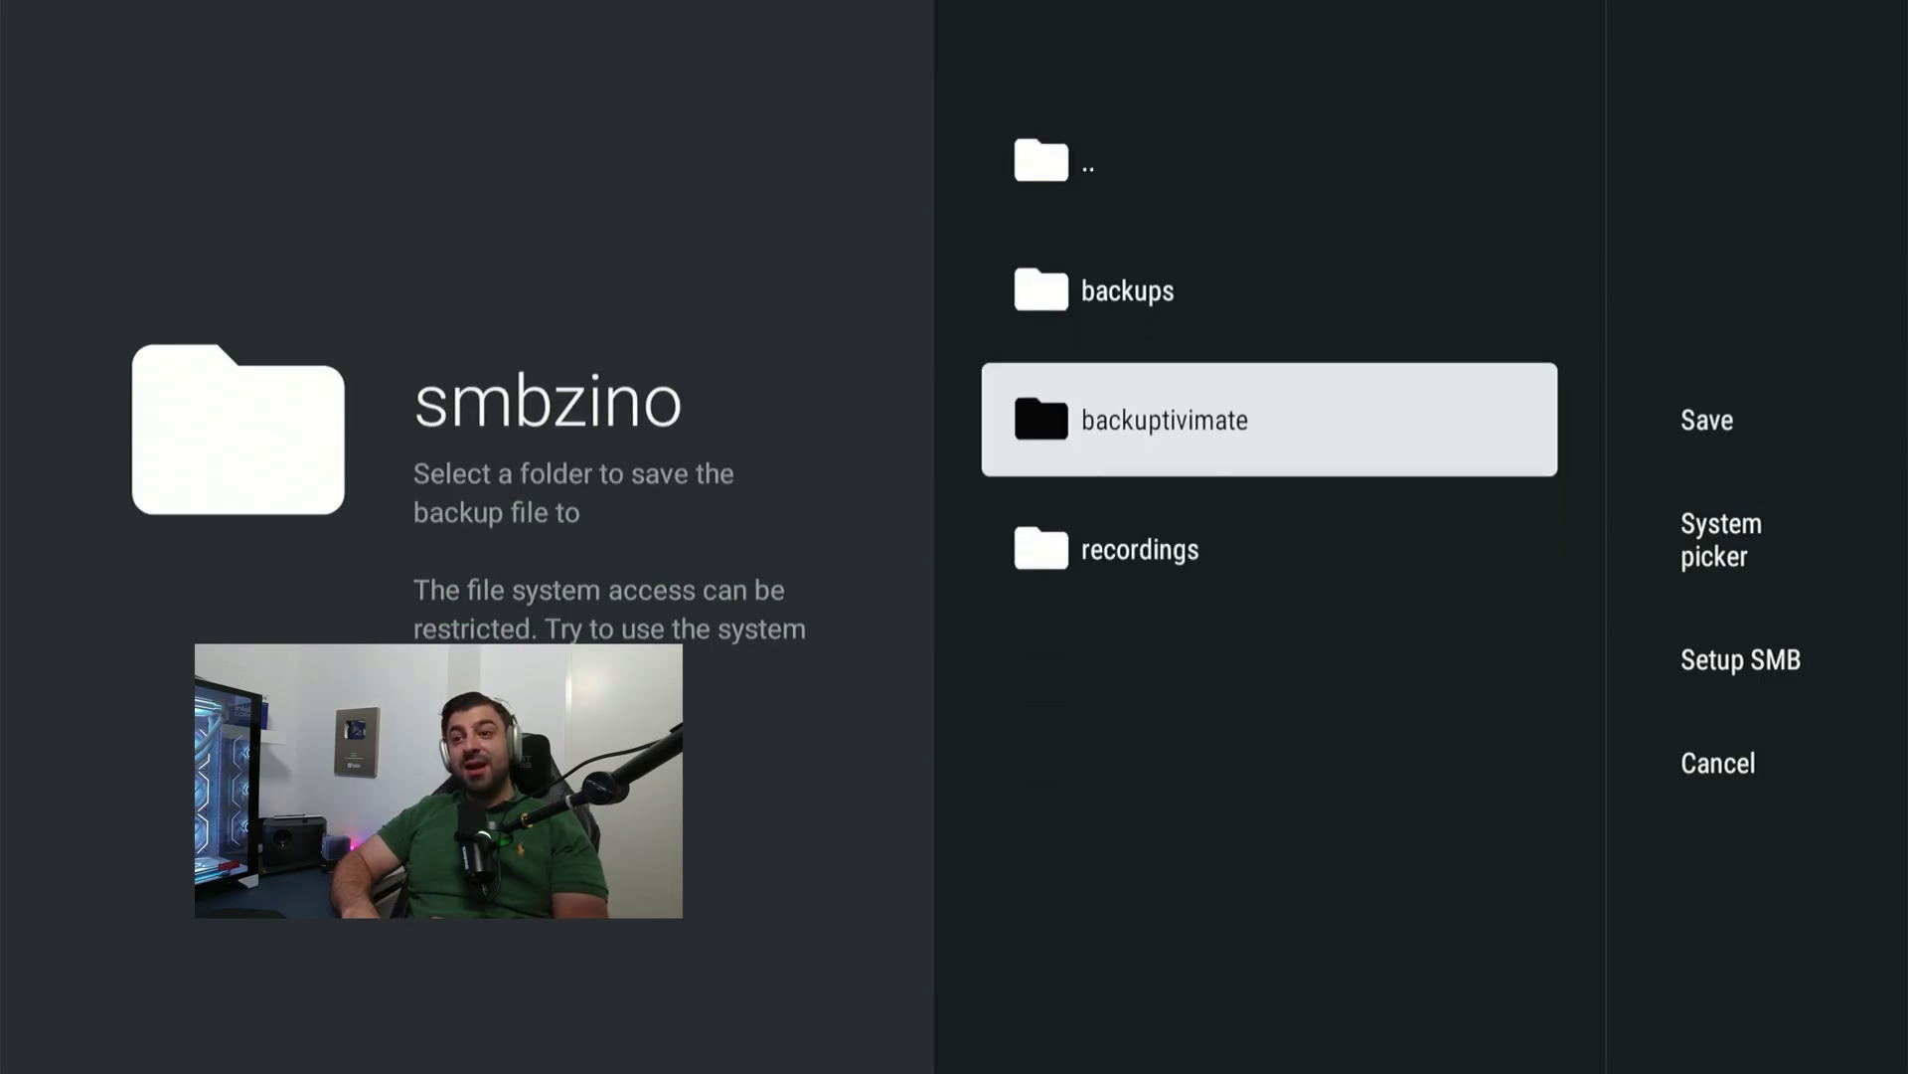
key(Return)
key(Right)
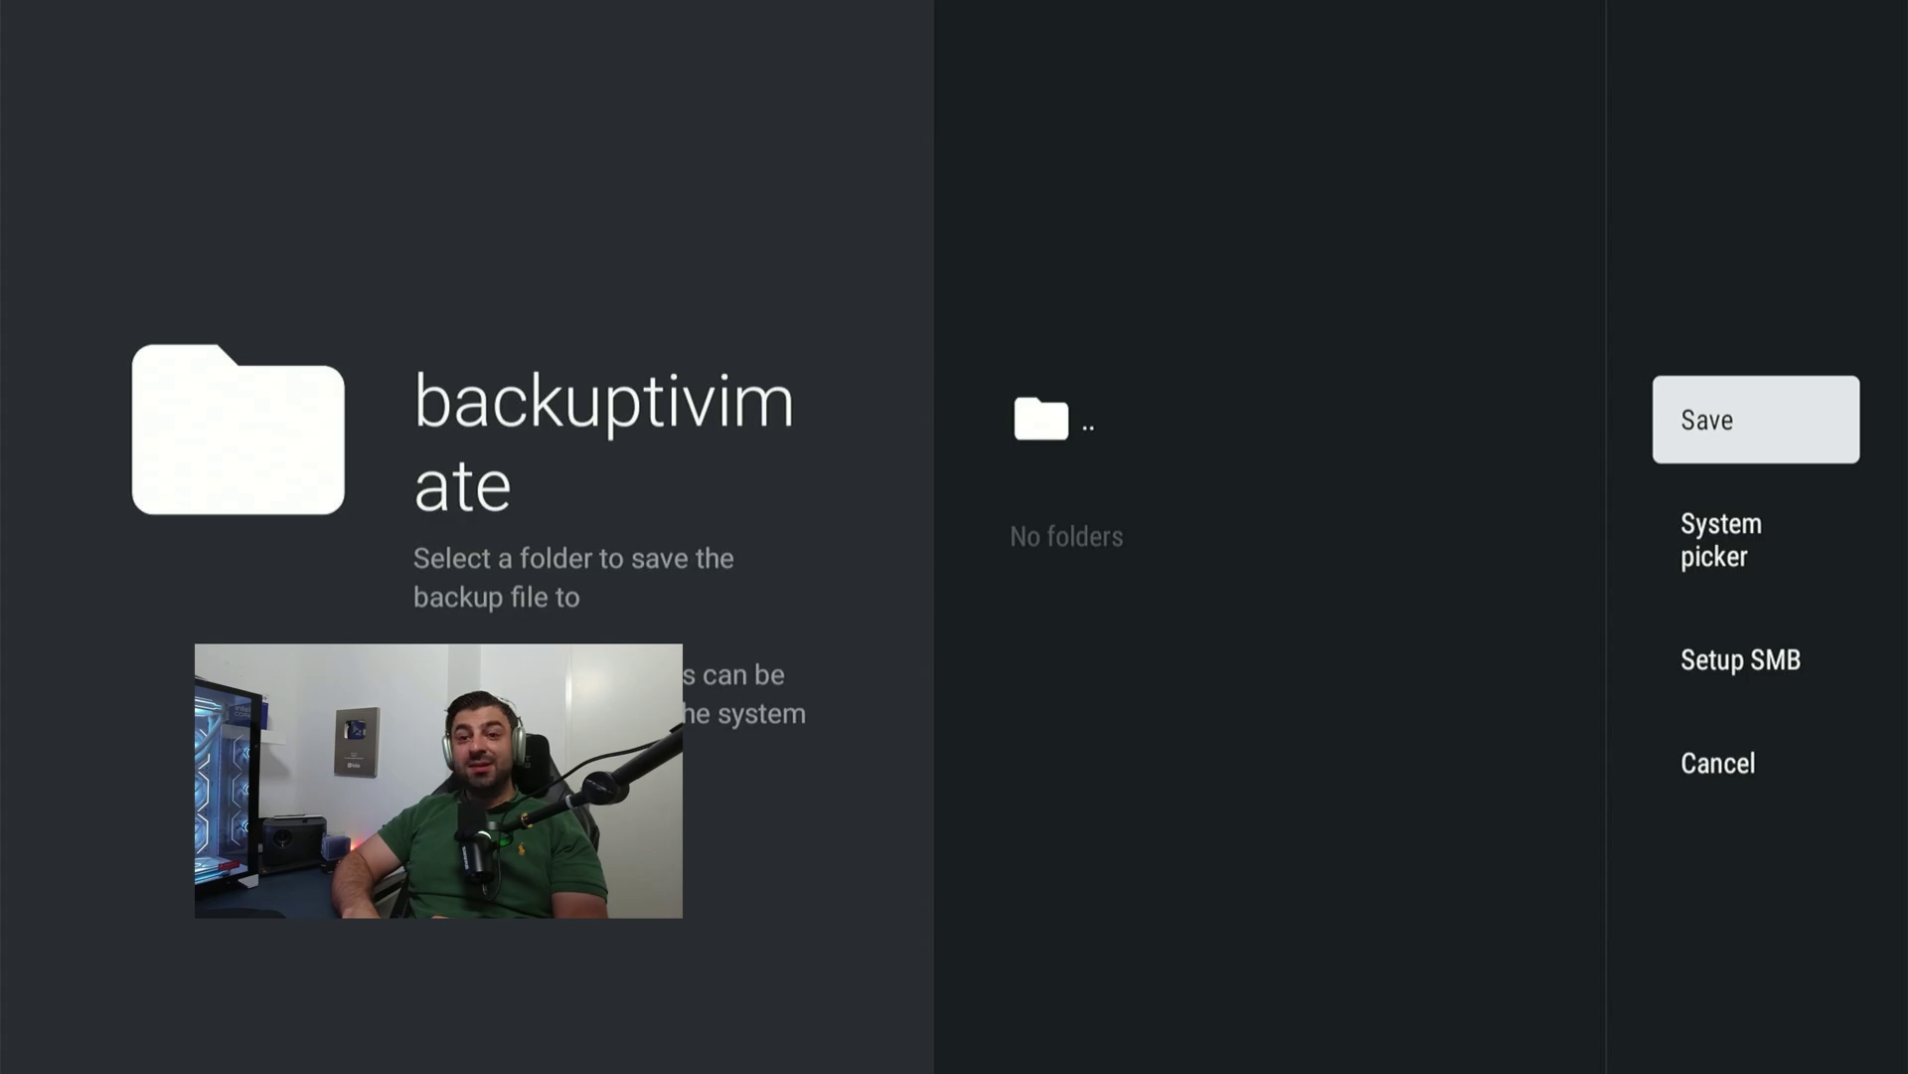
key(Return)
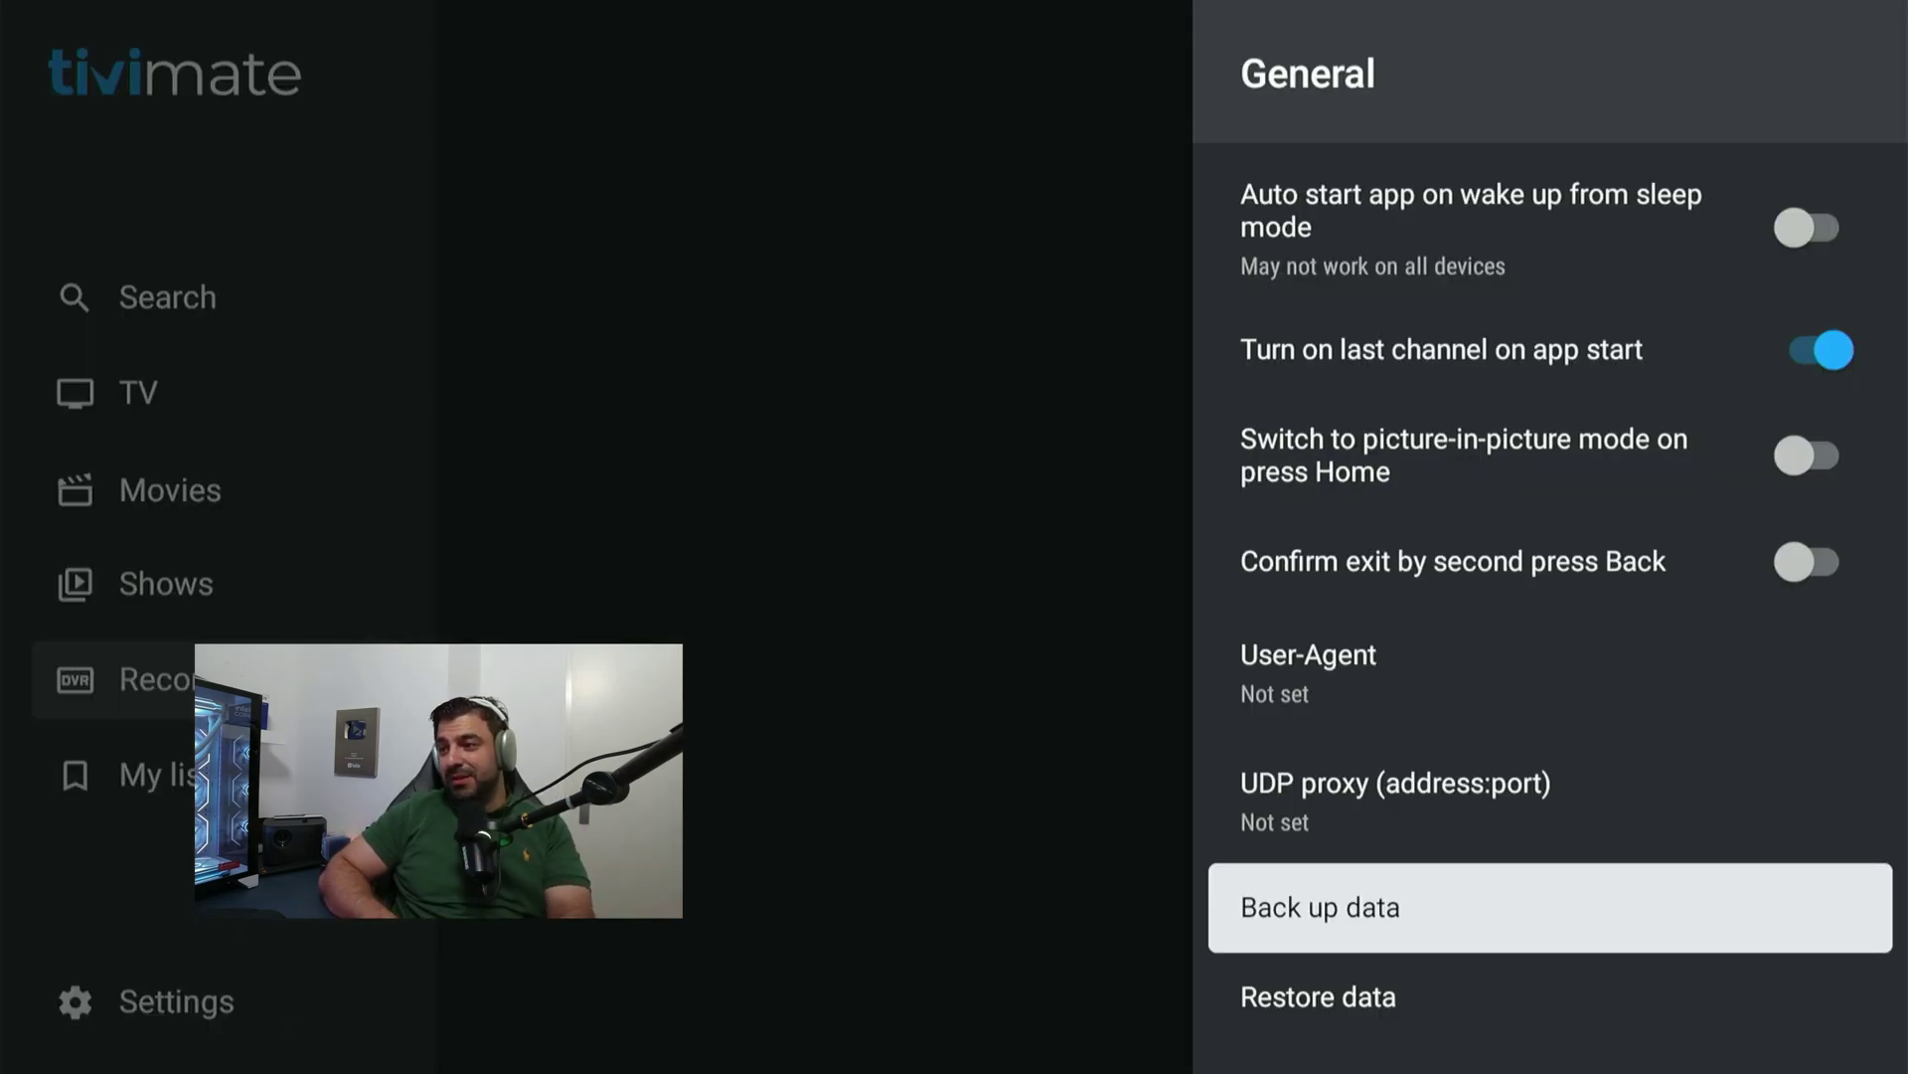
Start restoring data from a local backup and browse the files in smbzino's backuptivimate folder on server 192.168.68.76.
key(Down)
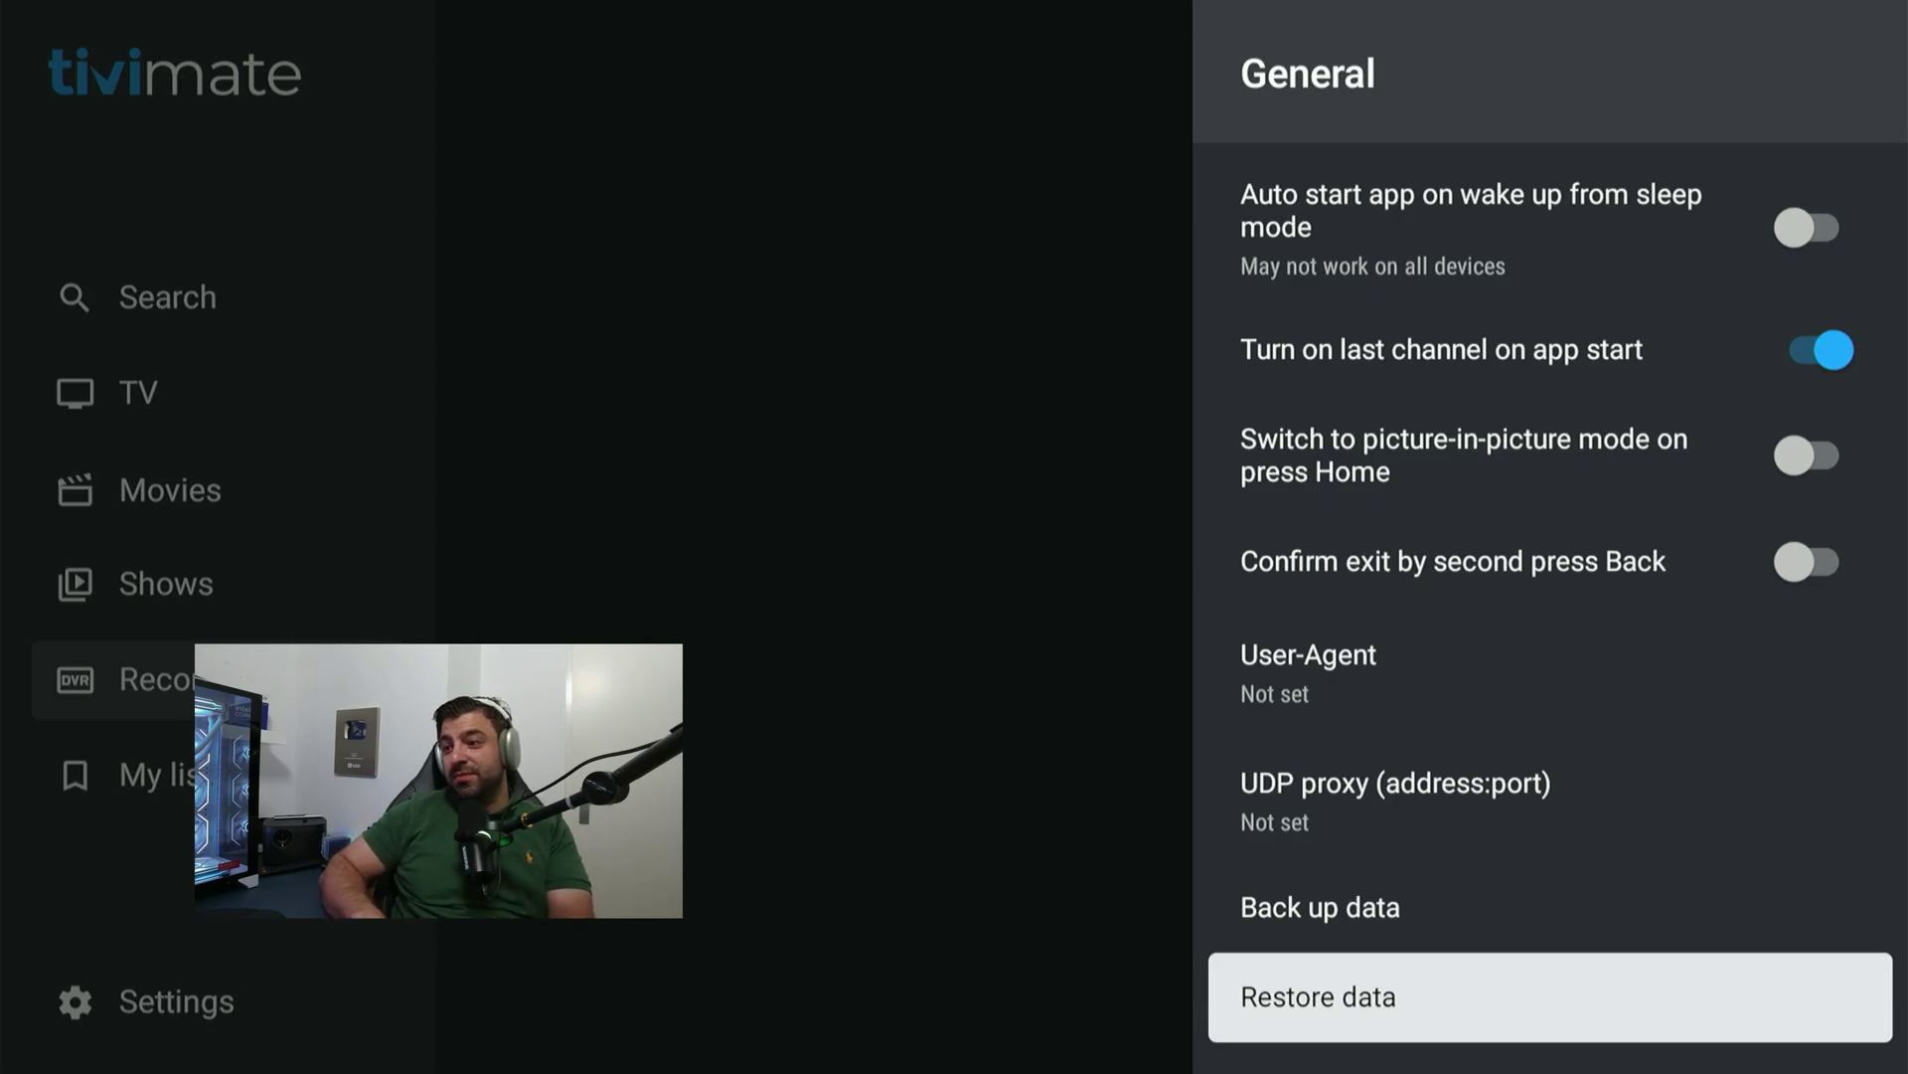
key(Return)
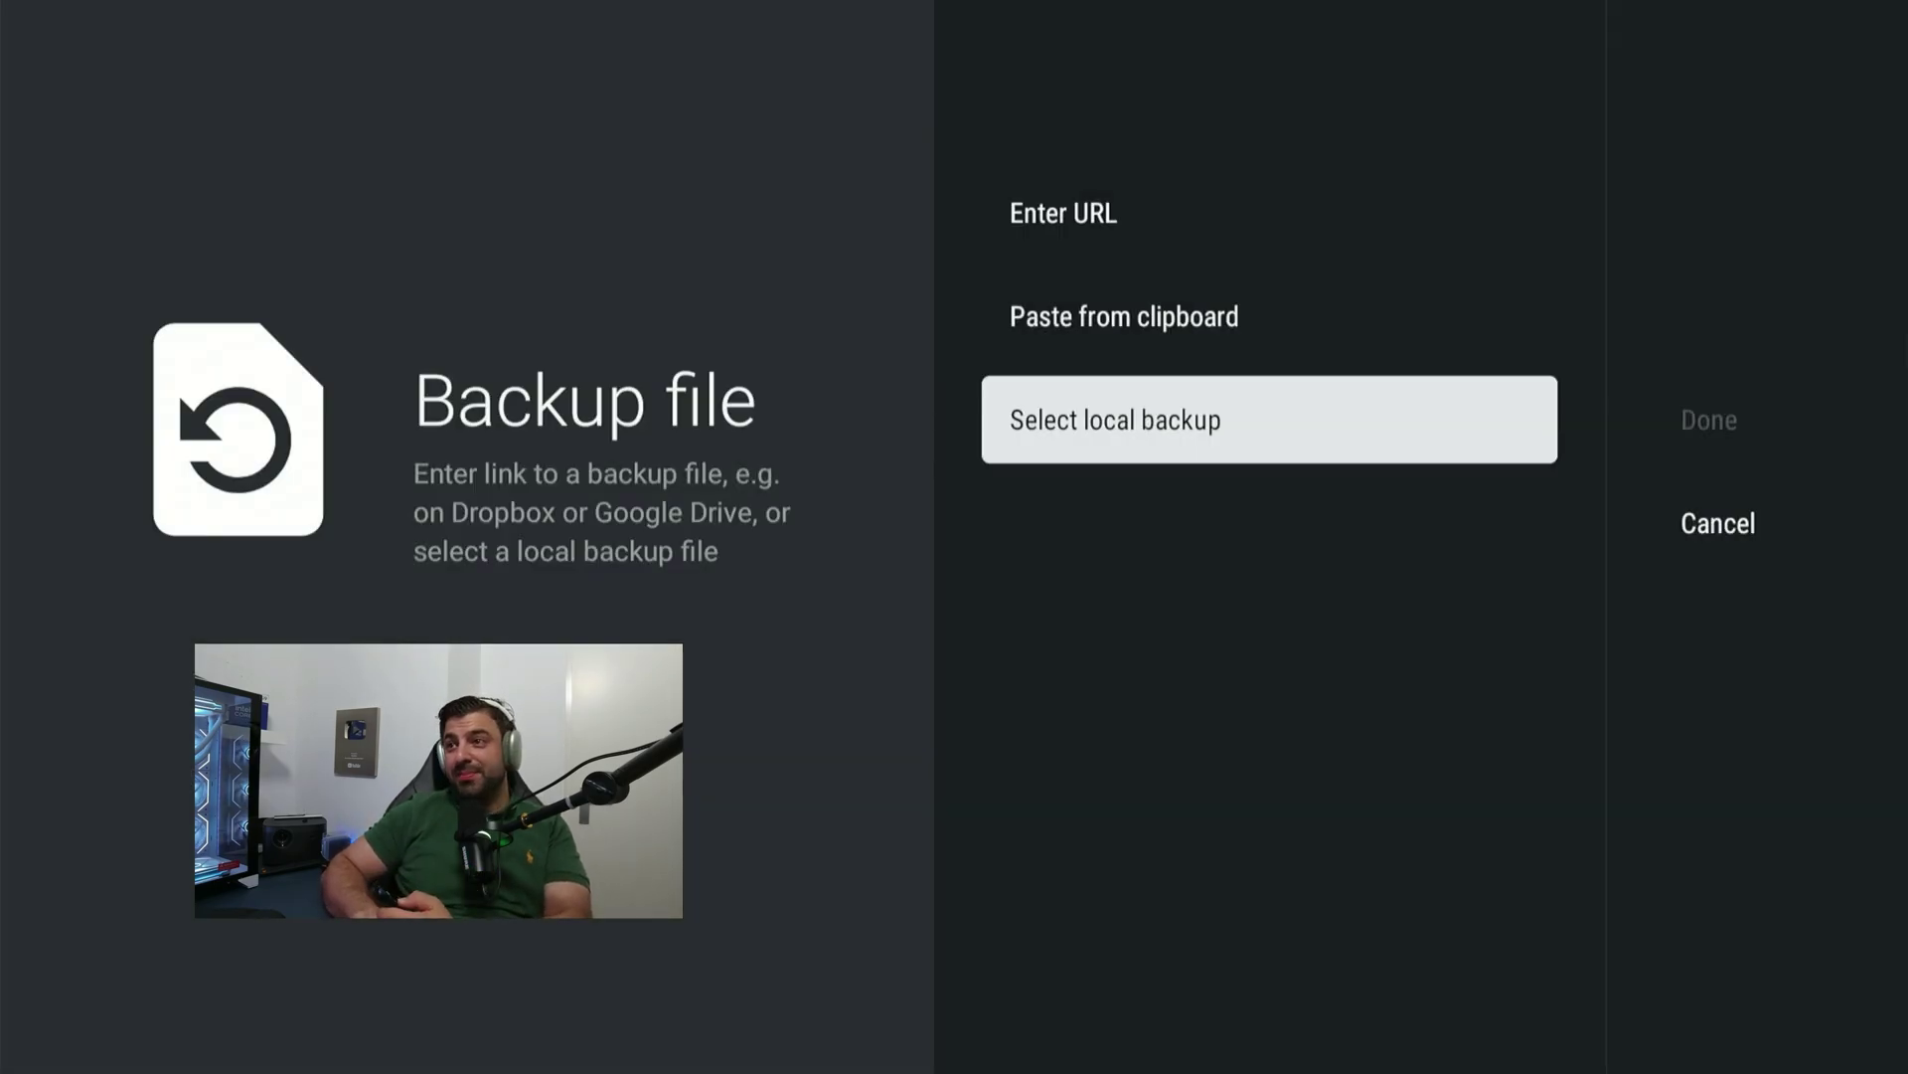
key(Return)
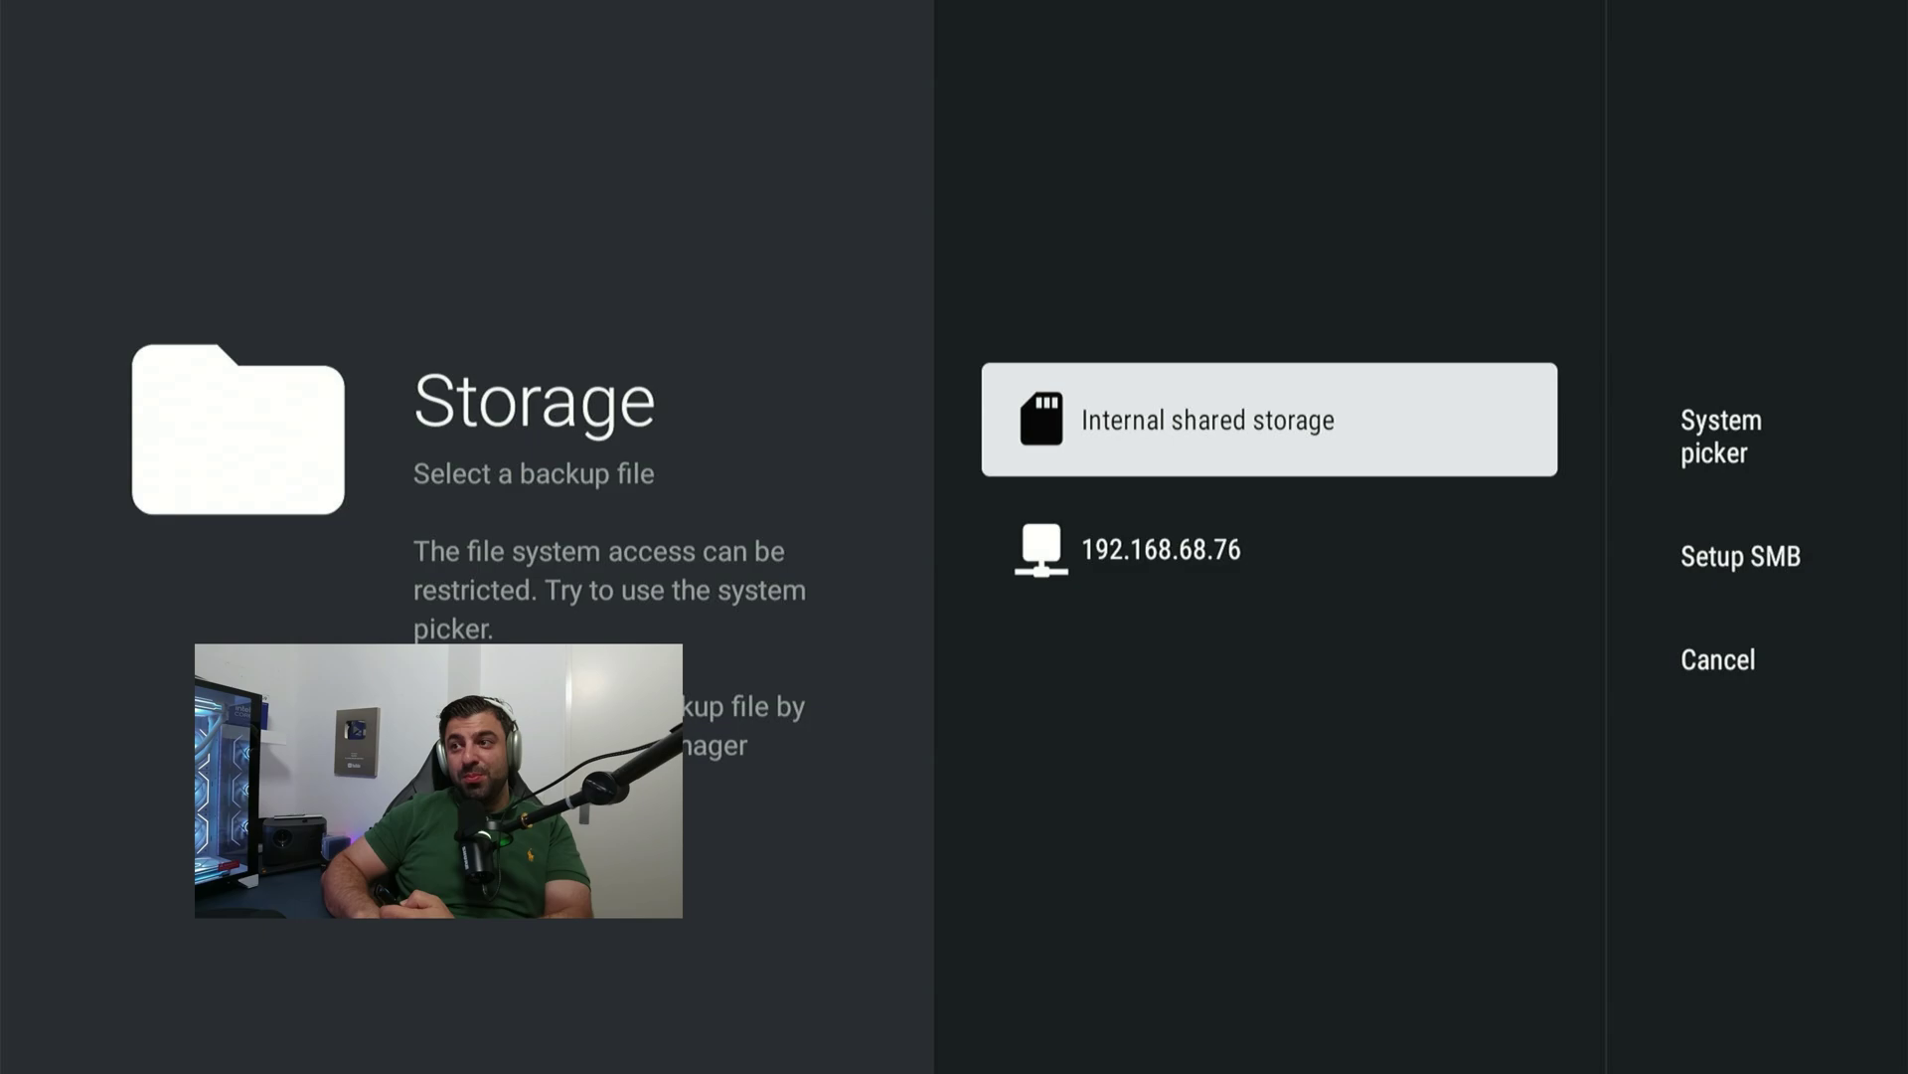
key(Down)
key(Return)
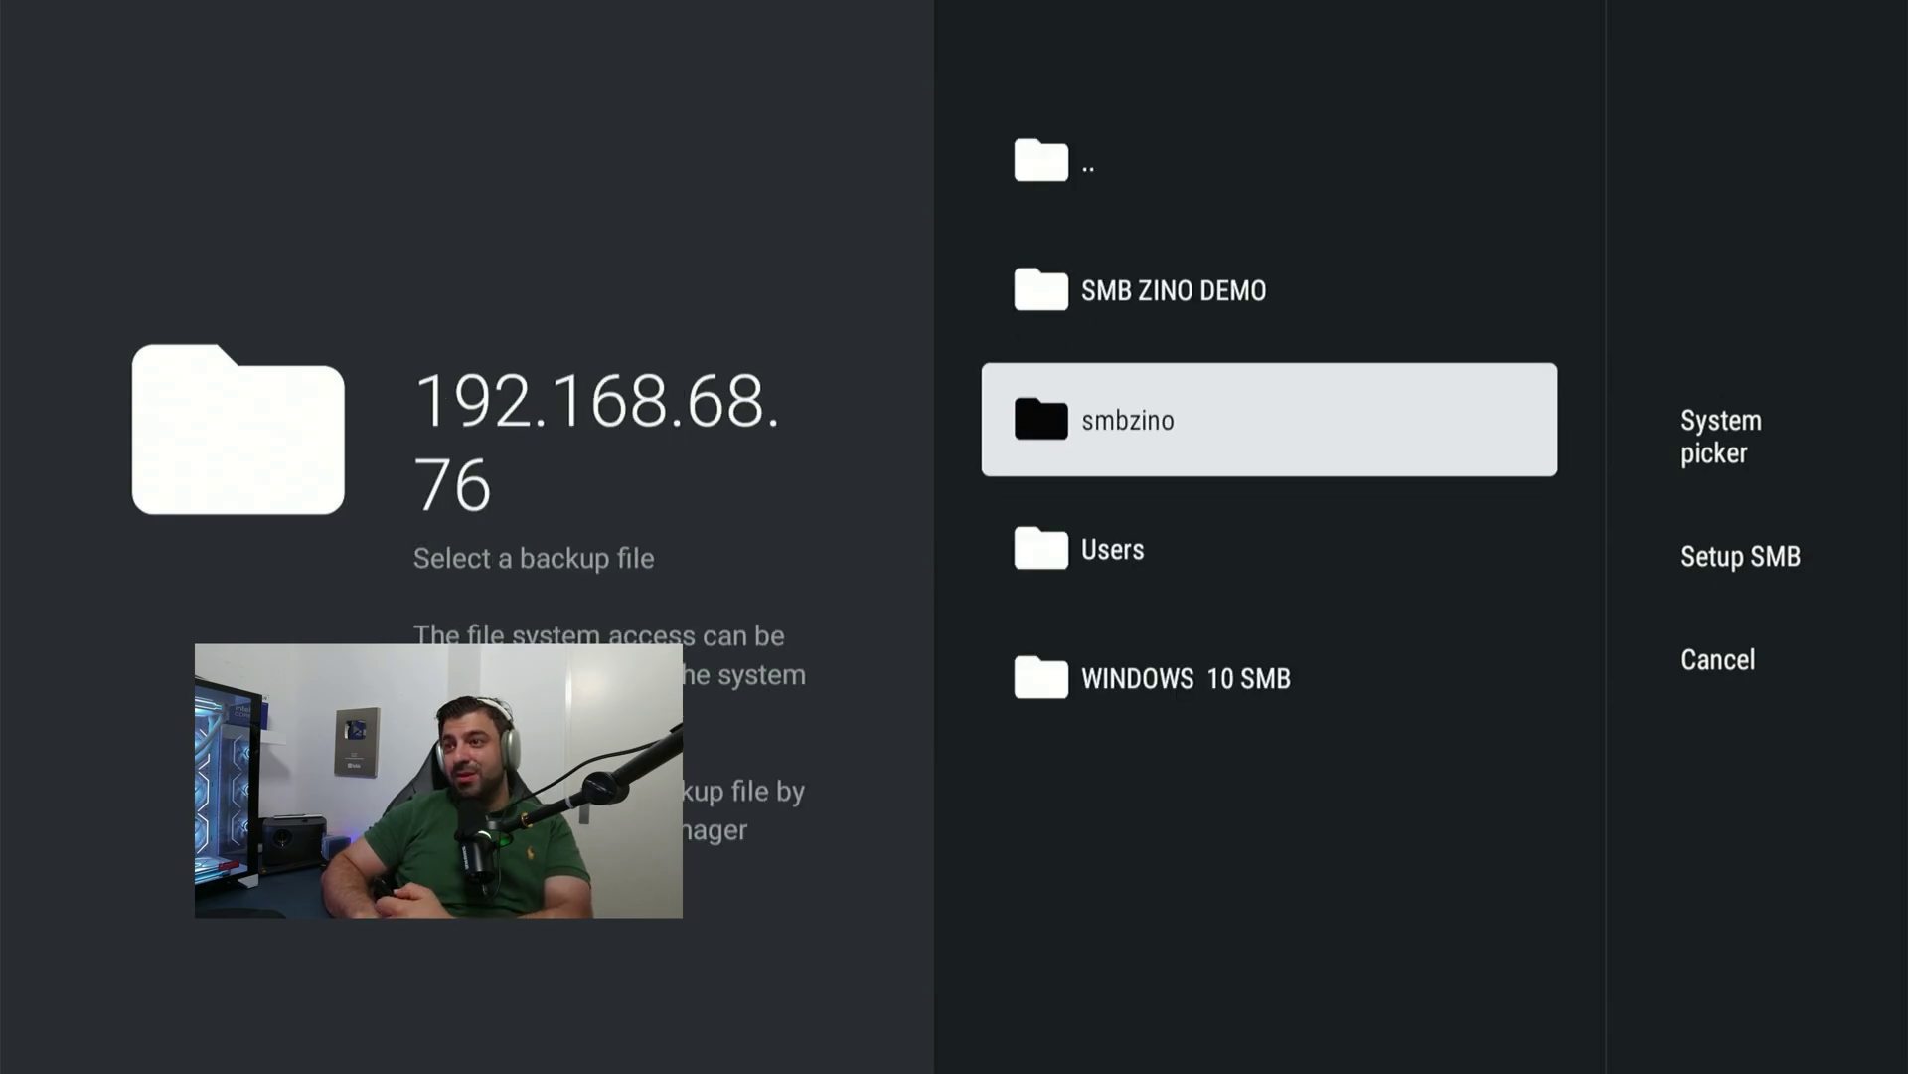
key(Return)
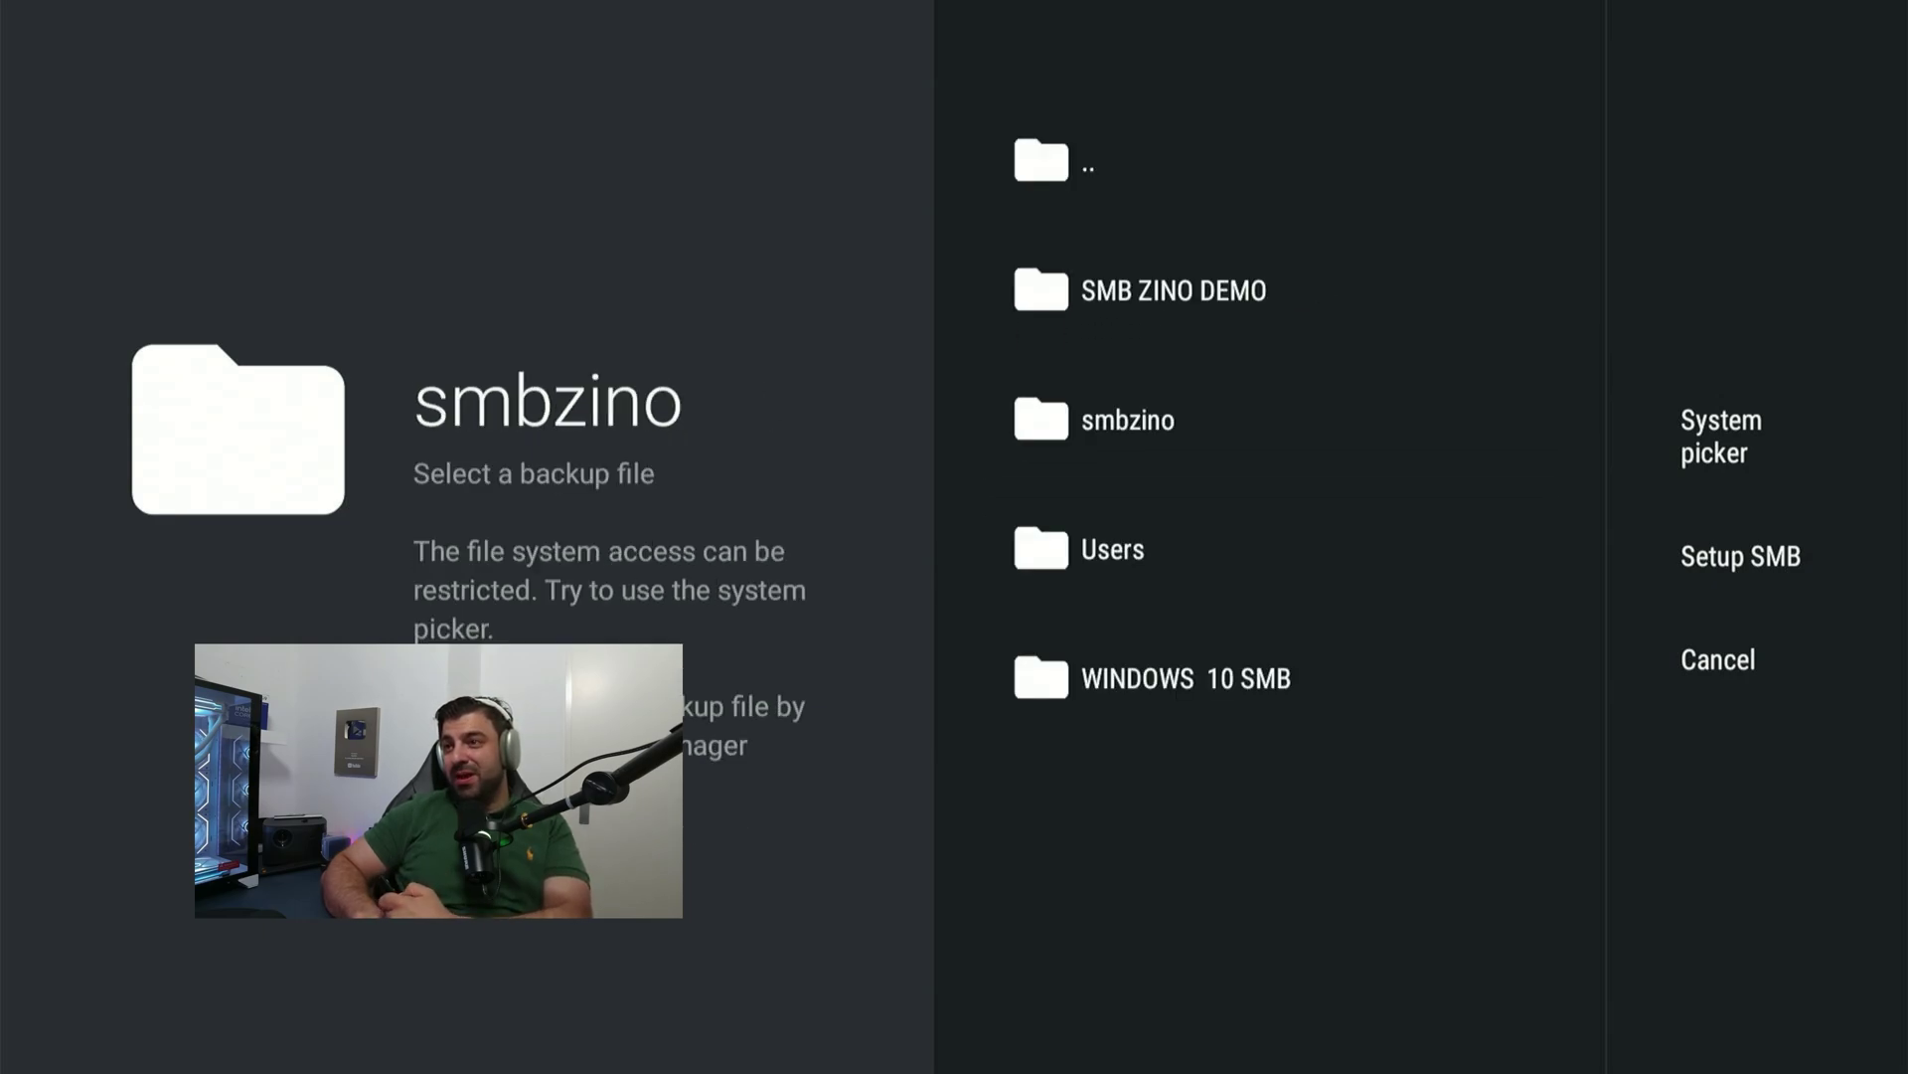
key(Return)
key(Down)
key(Down)
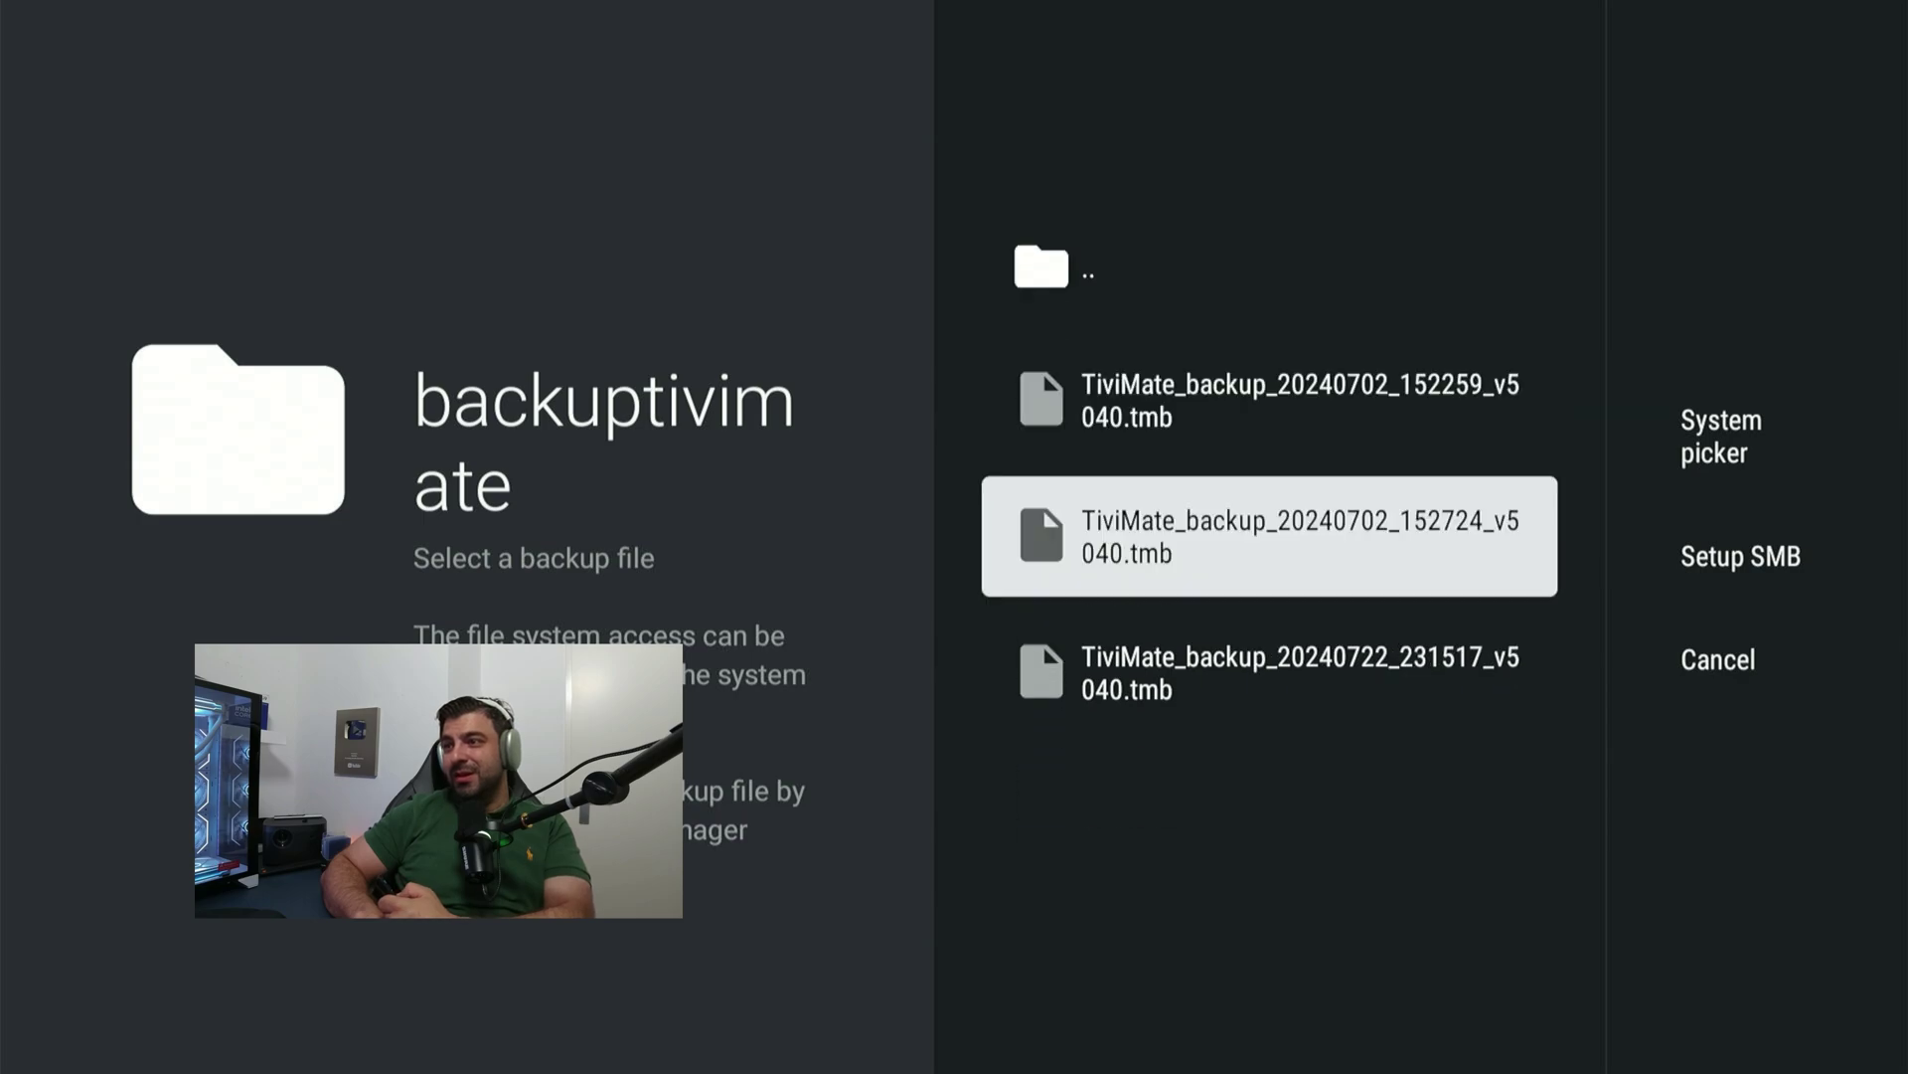